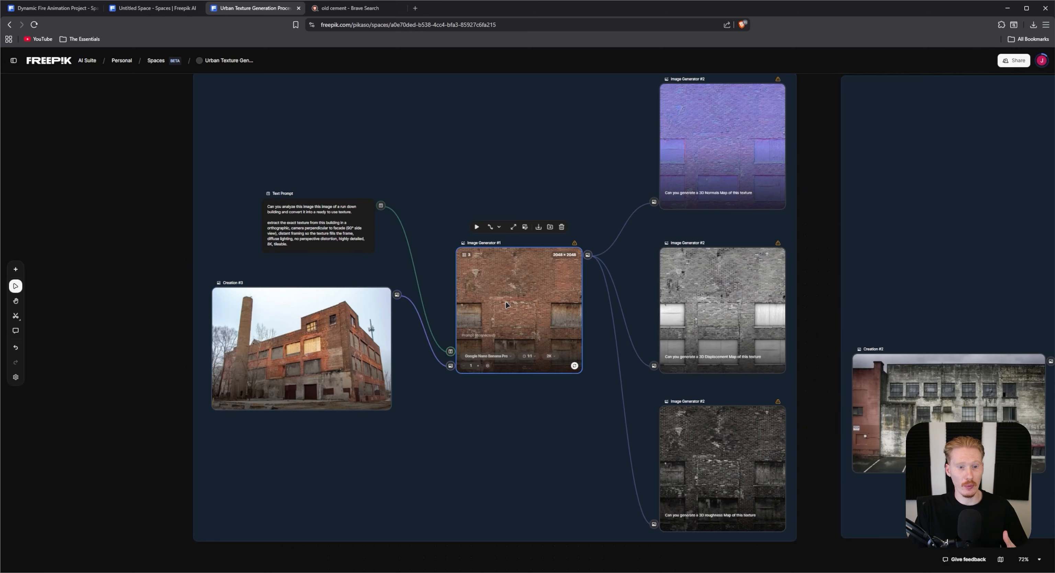
Inspect the generated brick wall texture up close in the 2K Textures group.
double_click(548, 282)
scroll(586, 267, up, 5)
scroll(591, 245, down, 5)
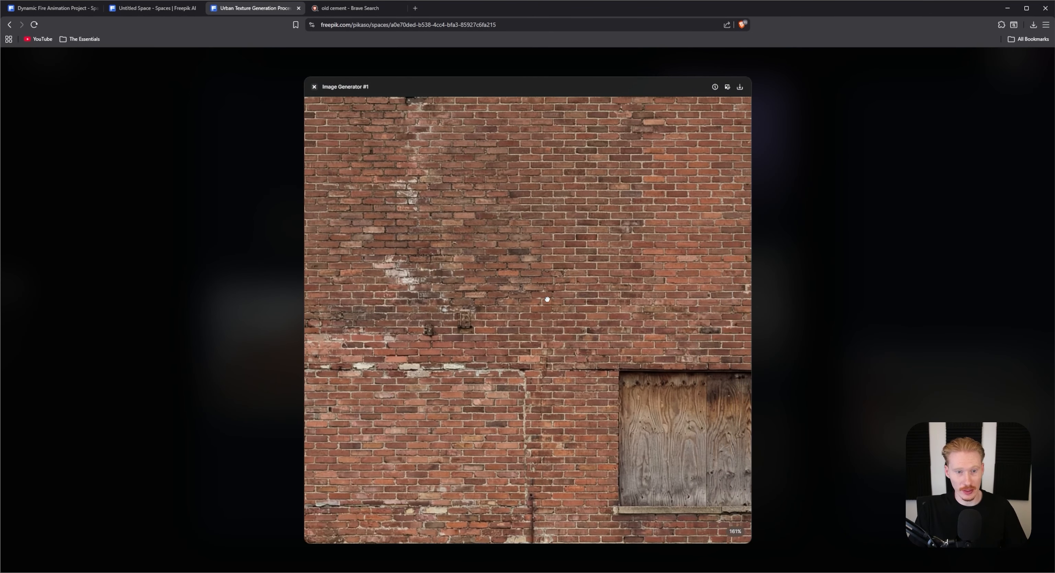
click(777, 297)
middle_drag(572, 336, 491, 339)
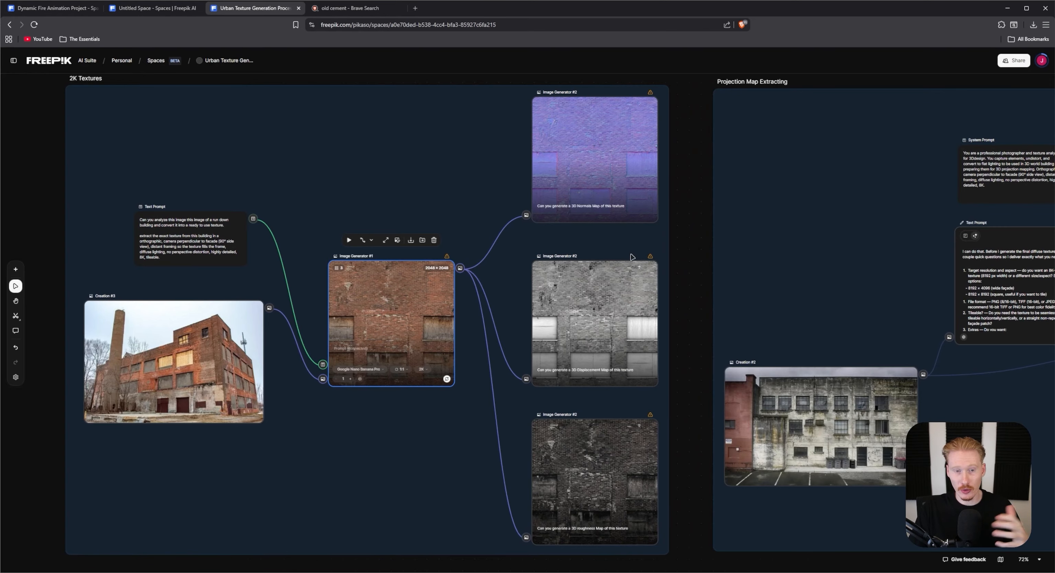
Examine the normals, displacement and roughness map generators connected to the brick texture in the 2K Textures group.
scroll(553, 246, up, 5)
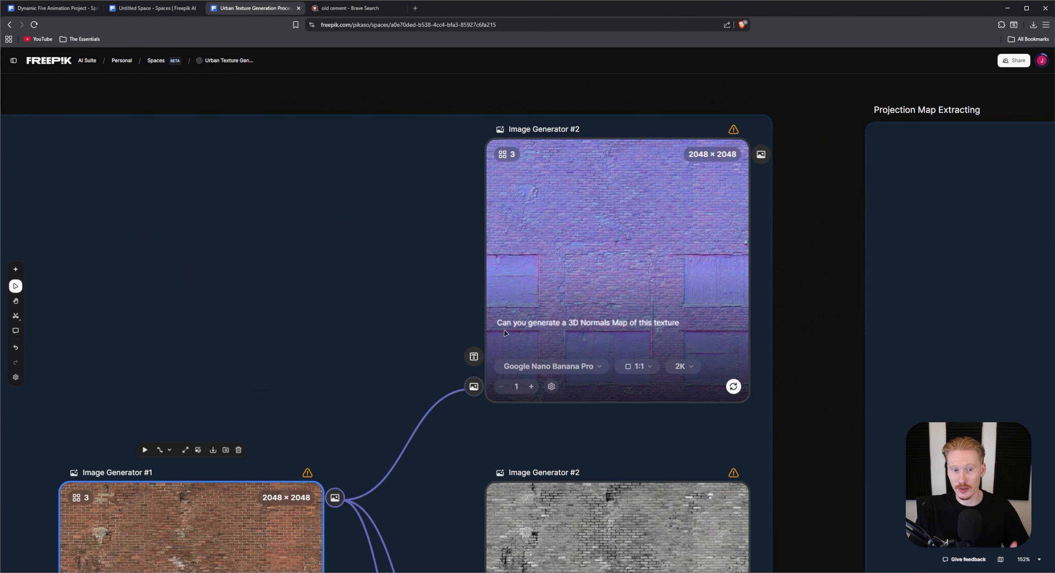
middle_drag(755, 339, 768, 293)
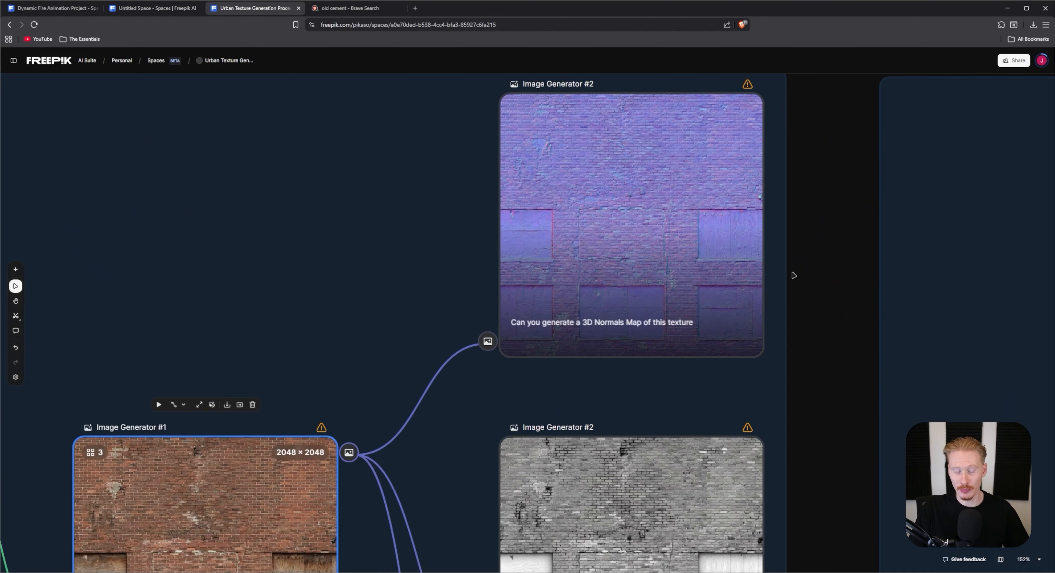
middle_drag(812, 246, 774, 296)
middle_drag(628, 541, 644, 262)
scroll(644, 262, down, 2)
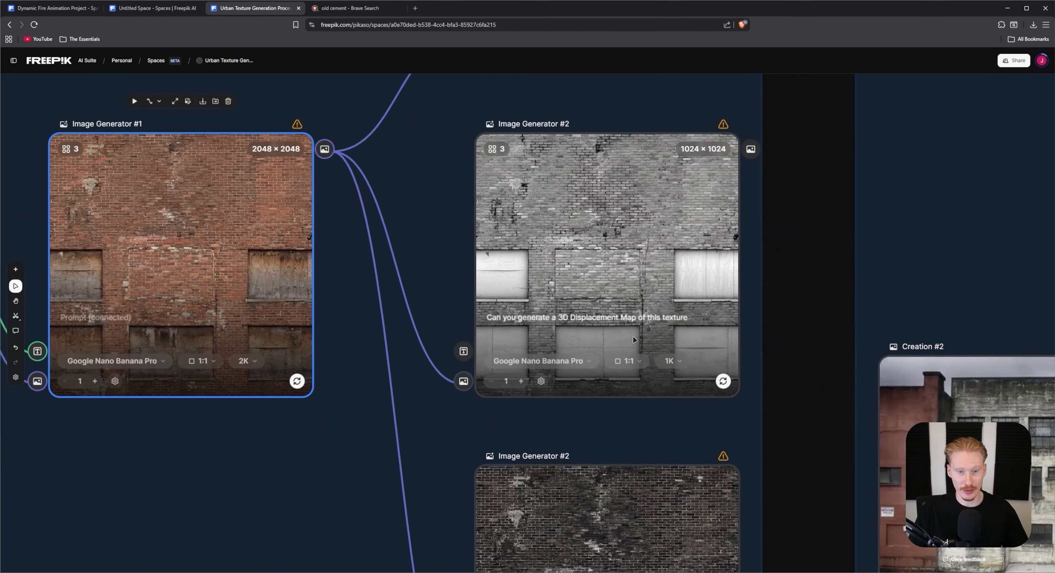
scroll(644, 320, down, 7)
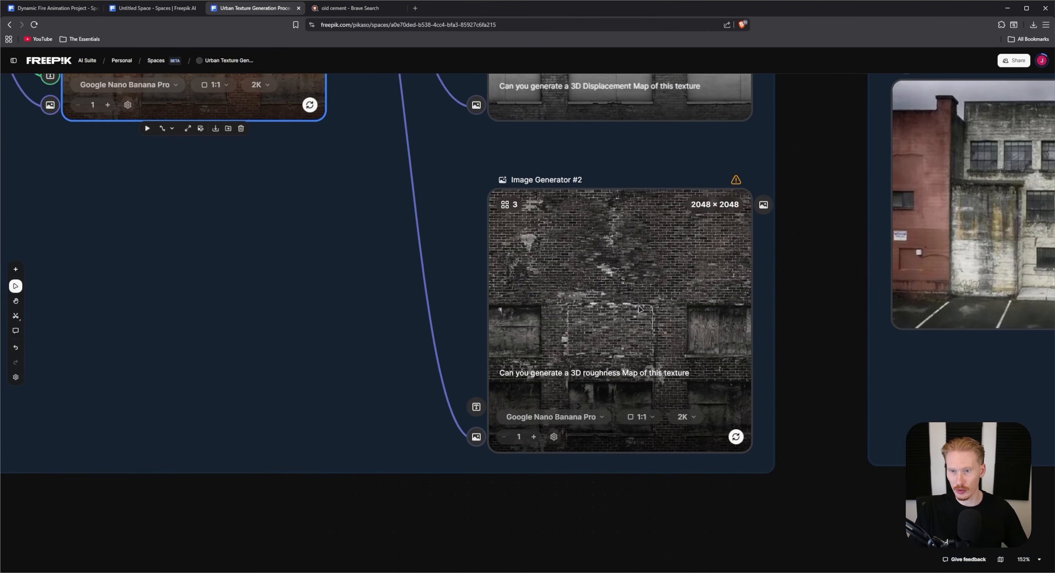
ctrl+scroll(753, 341, down, 5)
middle_drag(734, 191, 787, 302)
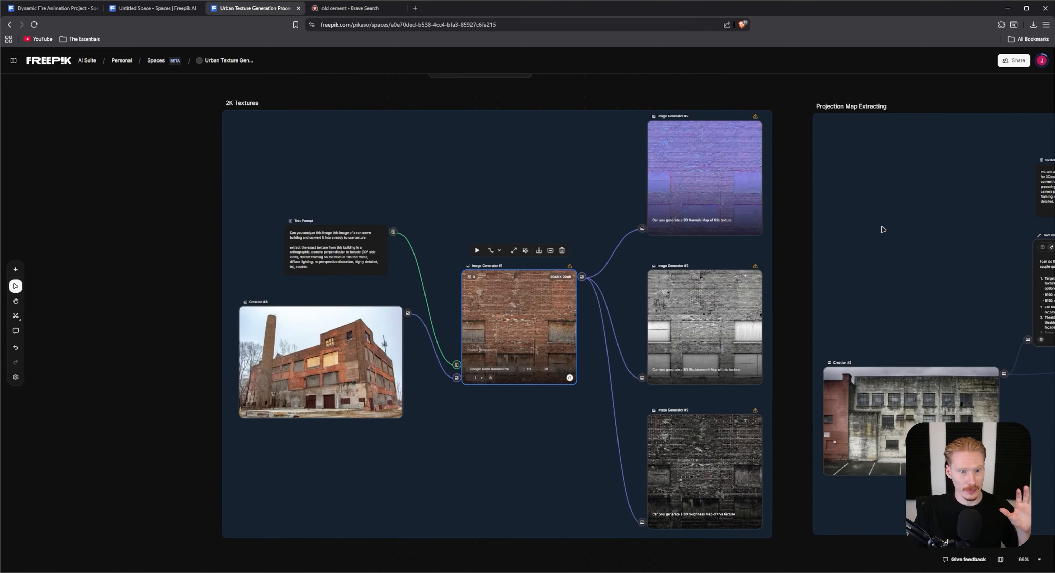
Compare the source concrete building photo with its flattened facade image in the Projection Map Extracting group.
middle_drag(867, 312, 280, 308)
middle_drag(865, 280, 732, 271)
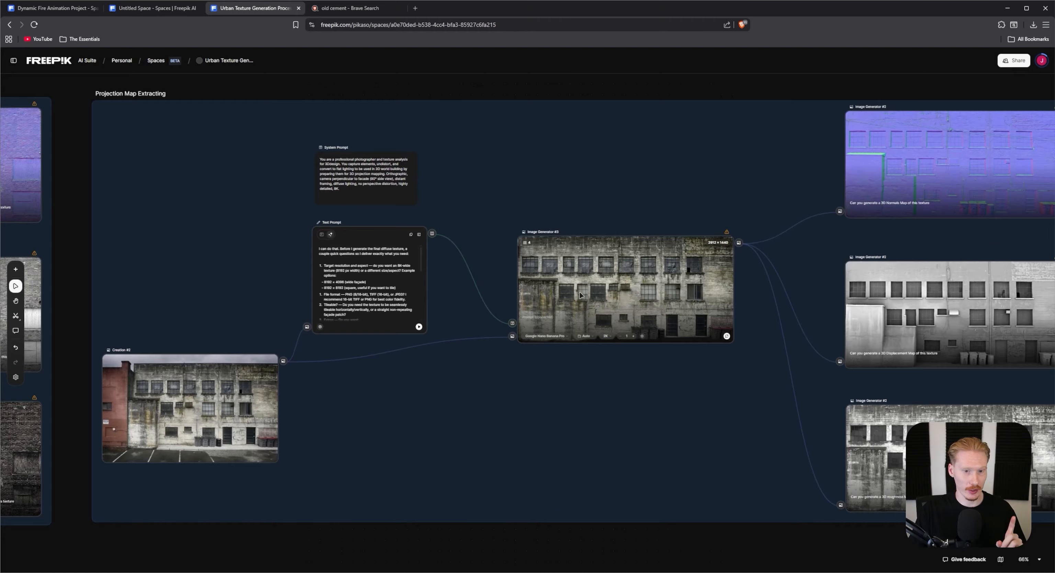
middle_drag(478, 335, 604, 305)
double_click(329, 383)
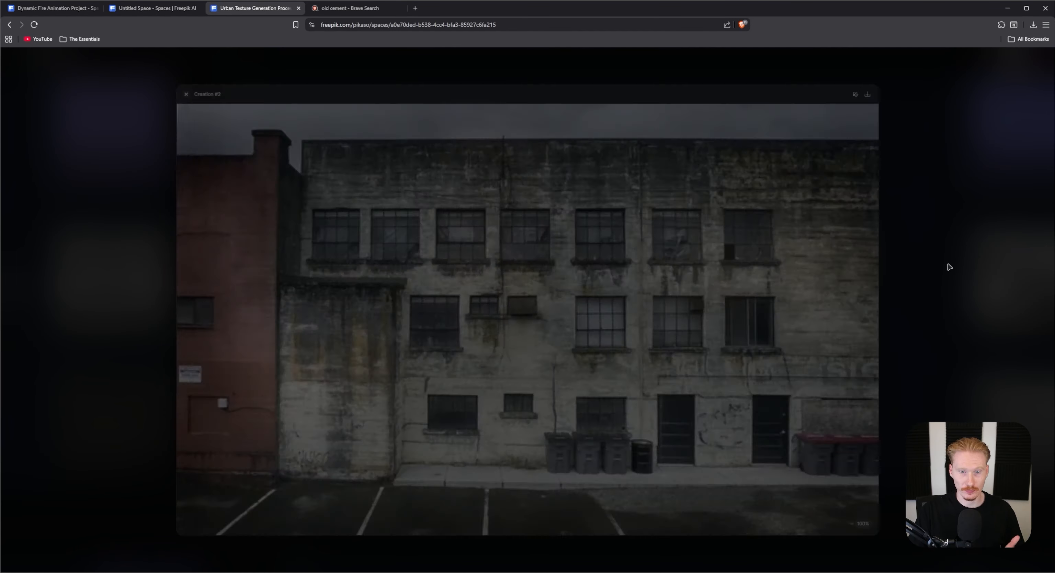
click(950, 266)
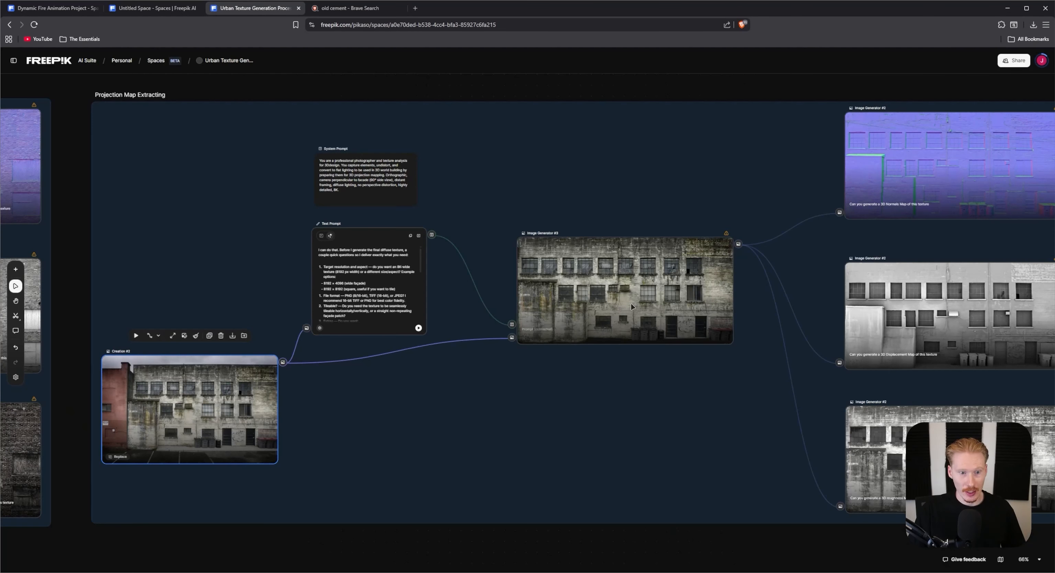
double_click(598, 291)
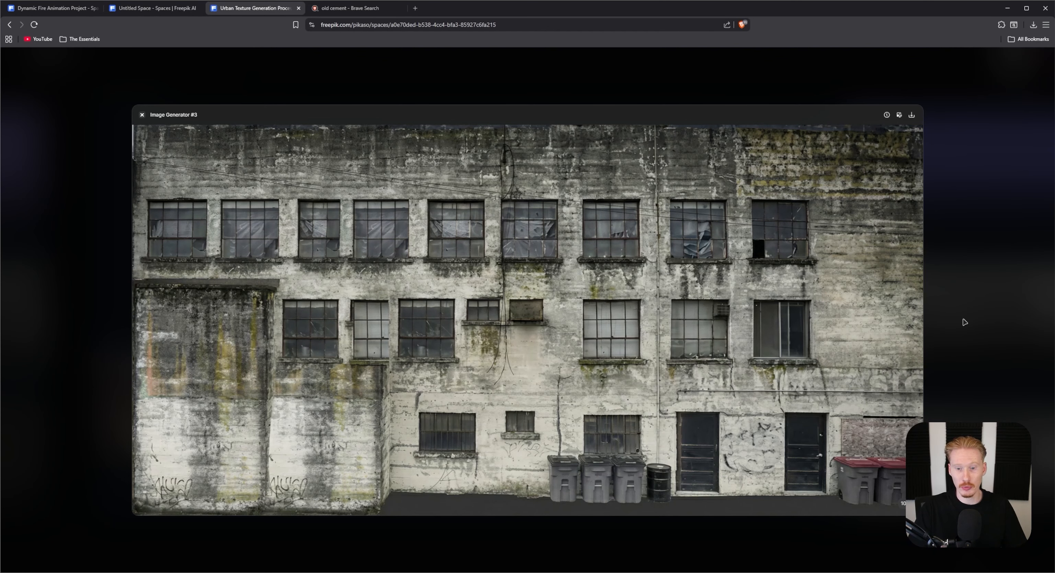
click(986, 318)
Review the normals, displacement and roughness maps generated from the concrete facade image.
middle_drag(718, 226, 486, 230)
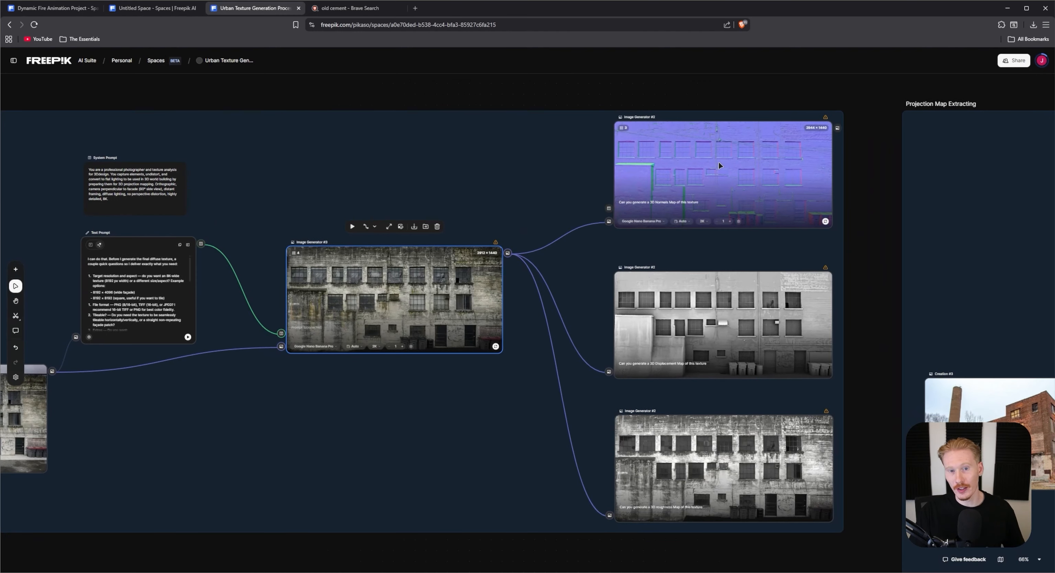
click(720, 165)
click(763, 318)
click(815, 447)
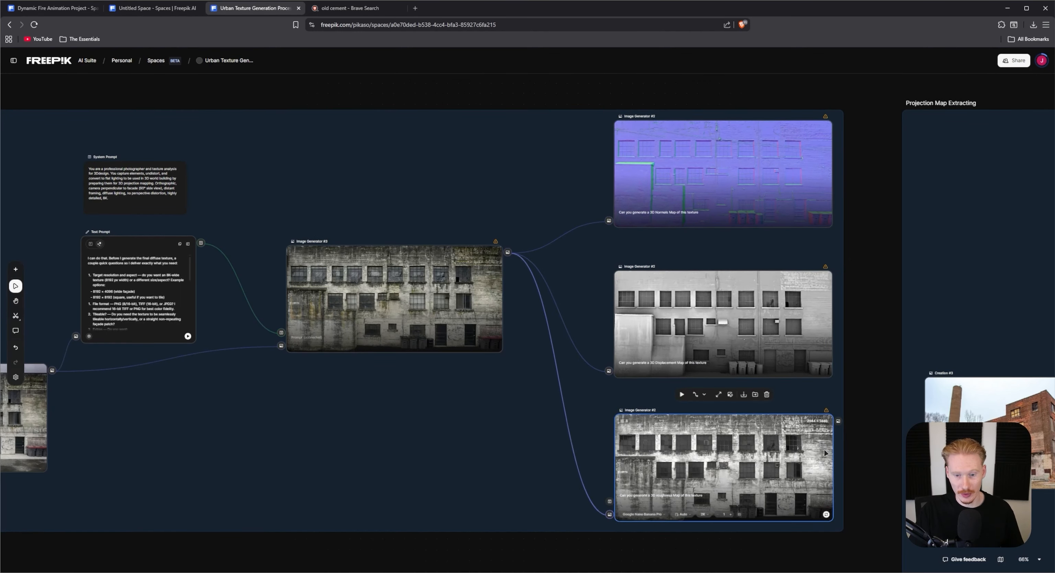
Inspect the plaster-and-brick texture from Image Generator #1 at full size in the 4K Upscaler group.
middle_drag(836, 448, 732, 123)
middle_drag(438, 369, 848, 212)
middle_drag(783, 241, 817, 221)
middle_drag(772, 260, 522, 255)
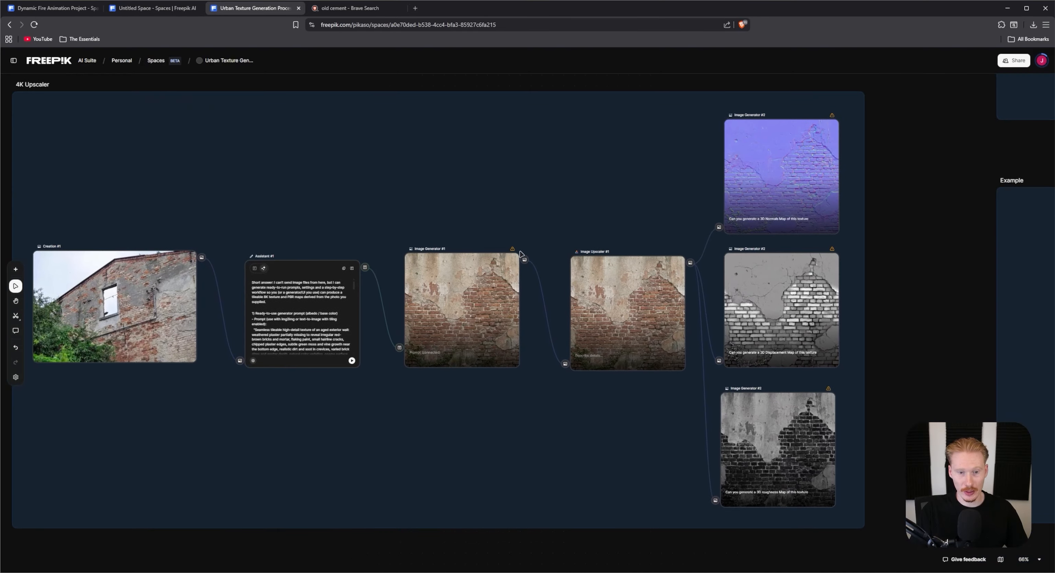
scroll(623, 303, up, 4)
middle_drag(650, 351, 693, 328)
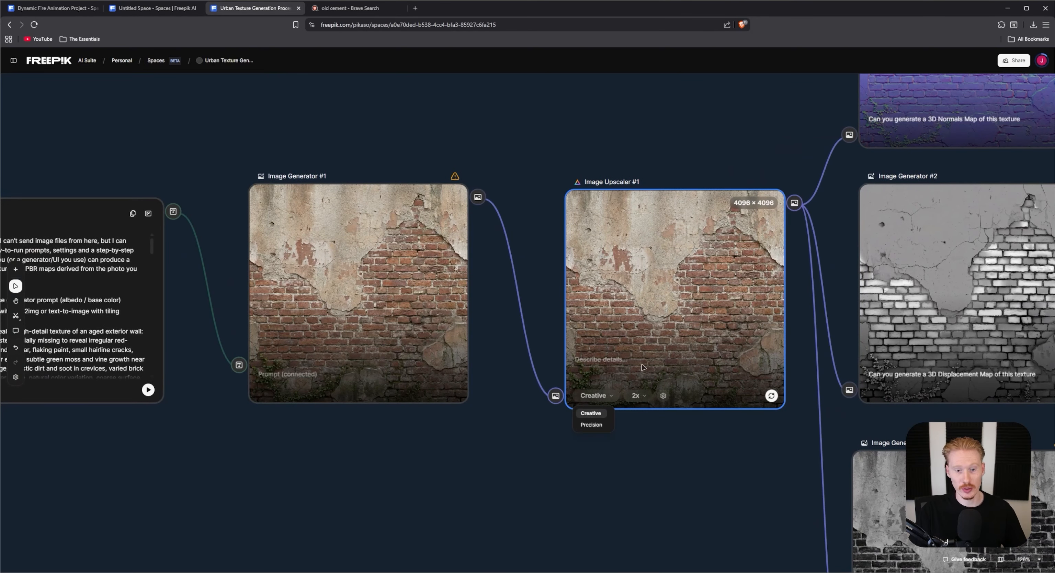
click(729, 435)
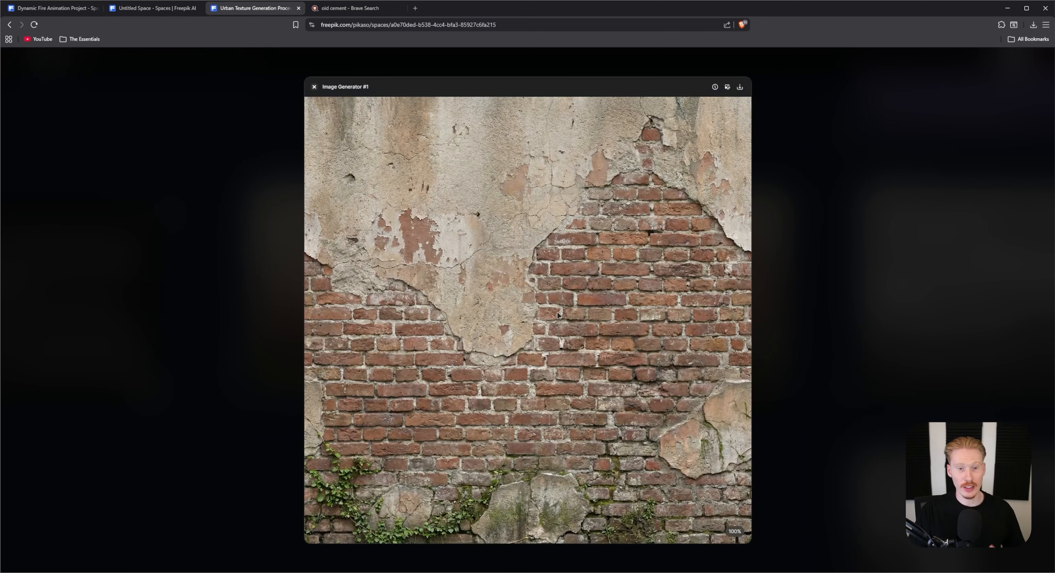
scroll(530, 320, up, 5)
drag(639, 217, 514, 392)
click(883, 363)
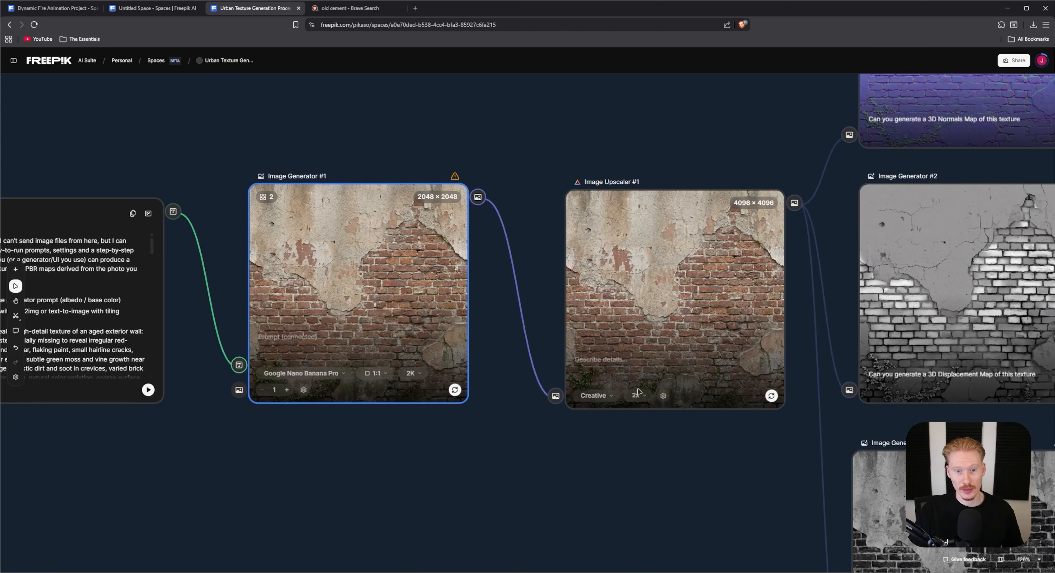
Check the mode options of Image Upscaler #1 and inspect the upscaled plaster-and-brick texture up close.
click(599, 398)
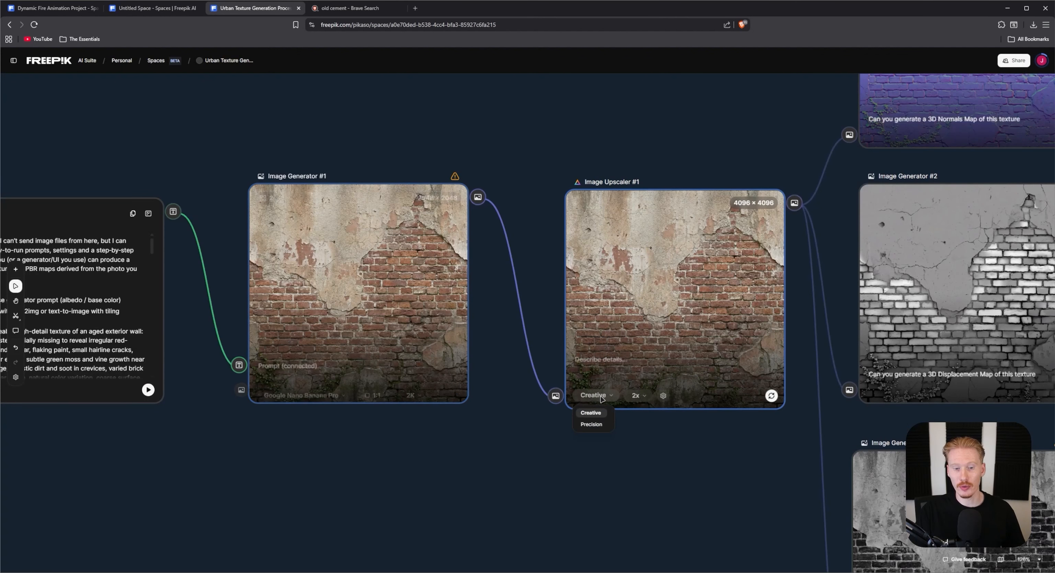
click(662, 434)
double_click(589, 285)
scroll(589, 285, up, 5)
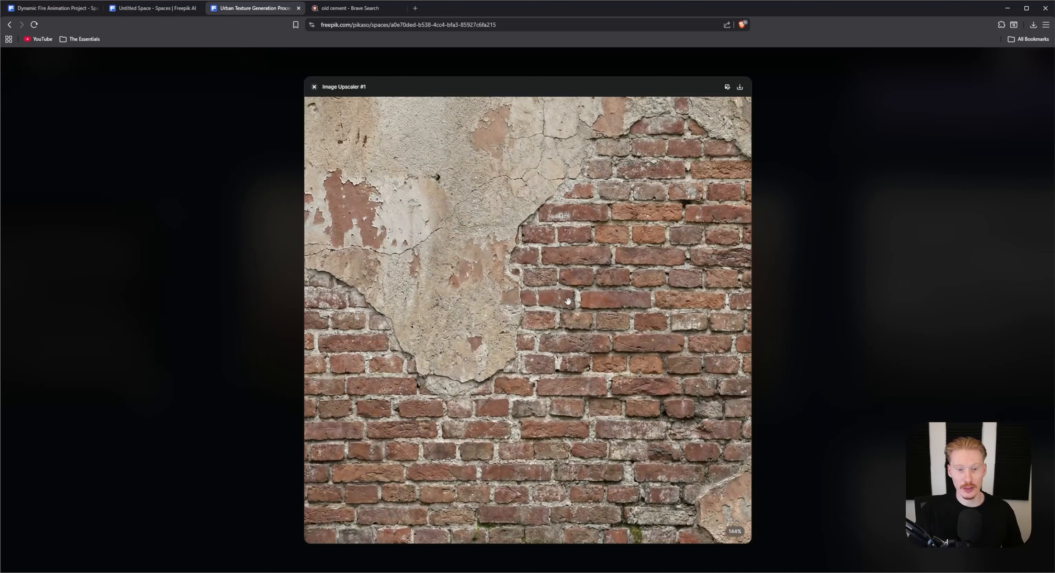
drag(740, 255, 524, 283)
drag(615, 430, 614, 166)
drag(417, 426, 803, 288)
drag(634, 103, 623, 326)
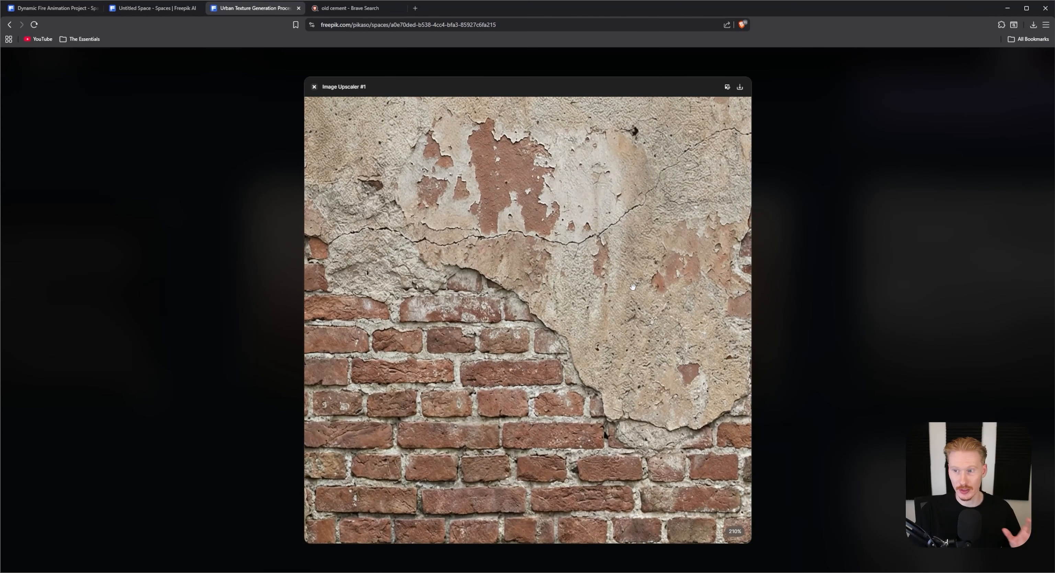
scroll(566, 237, down, 5)
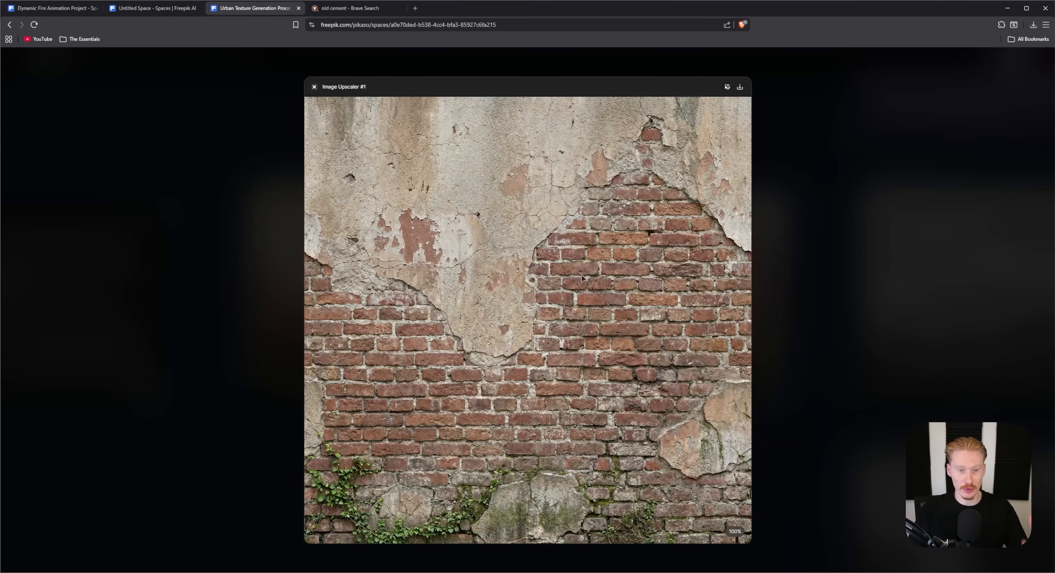
click(863, 328)
Inspect the normals map generated from the upscaled plaster-and-brick texture up close.
middle_drag(789, 292, 451, 564)
double_click(646, 272)
scroll(676, 388, up, 5)
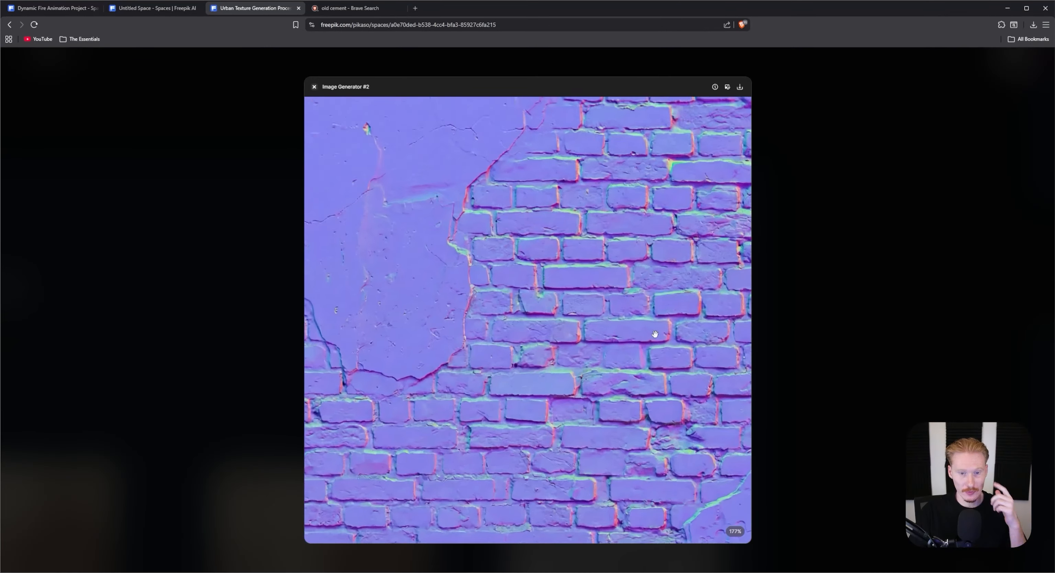
scroll(676, 389, down, 5)
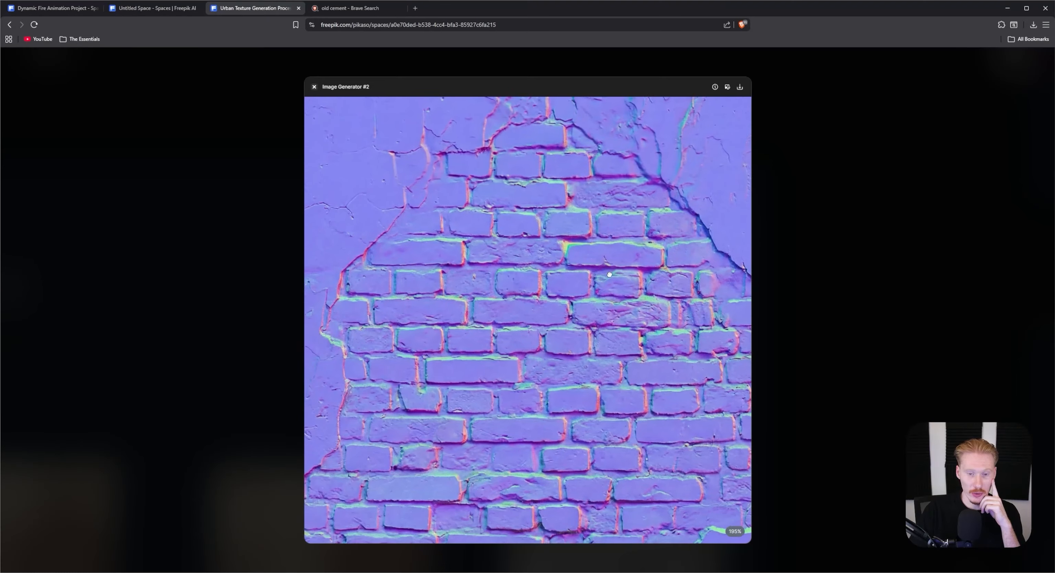
click(800, 291)
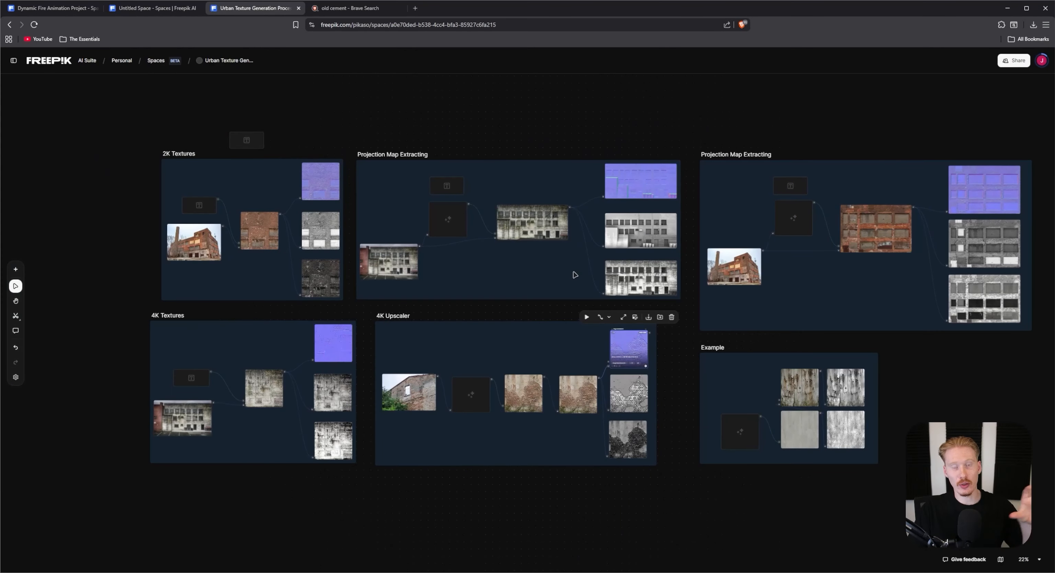
Switch to the Dynamic Fire Animation Project space and view the clean terracotta tile texture from Image Generator #4.
middle_drag(527, 254, 522, 267)
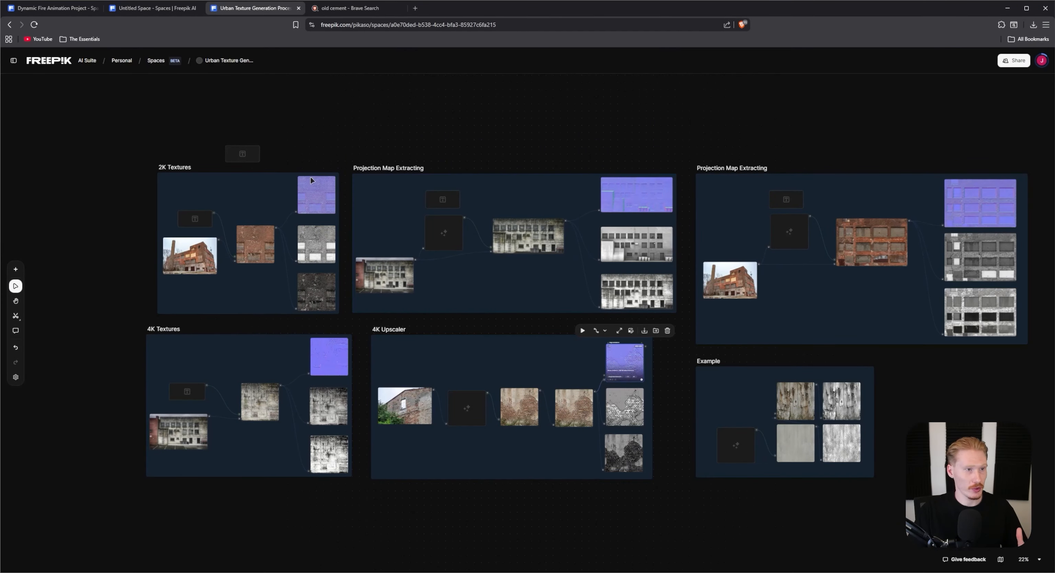
click(51, 8)
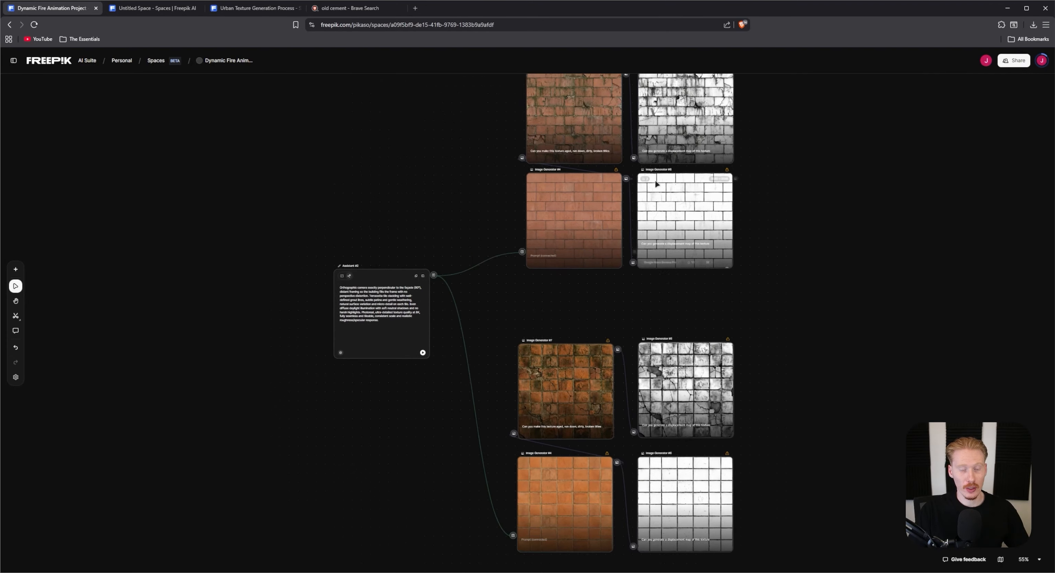
scroll(532, 409, up, 5)
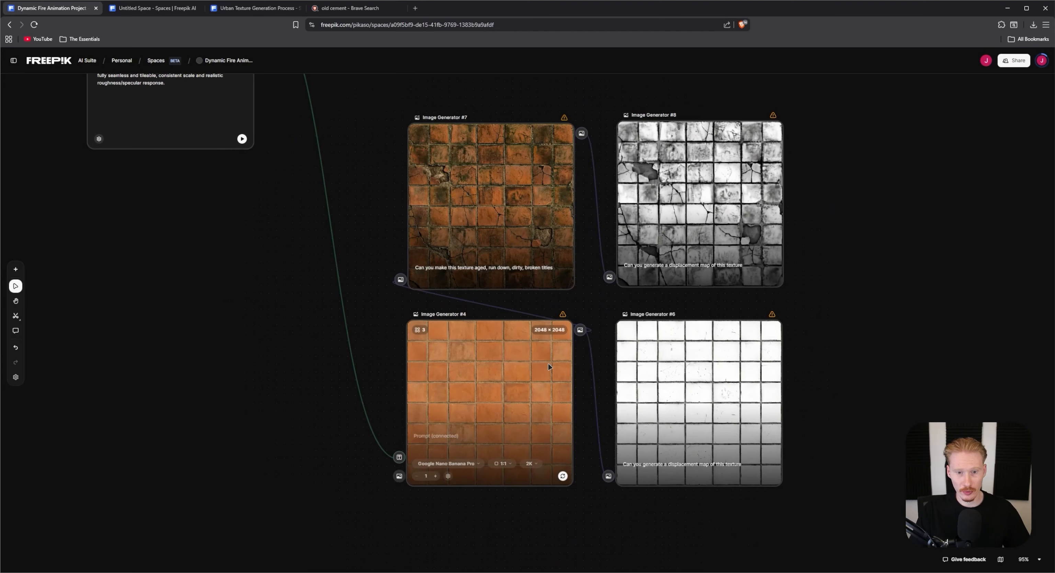
double_click(487, 400)
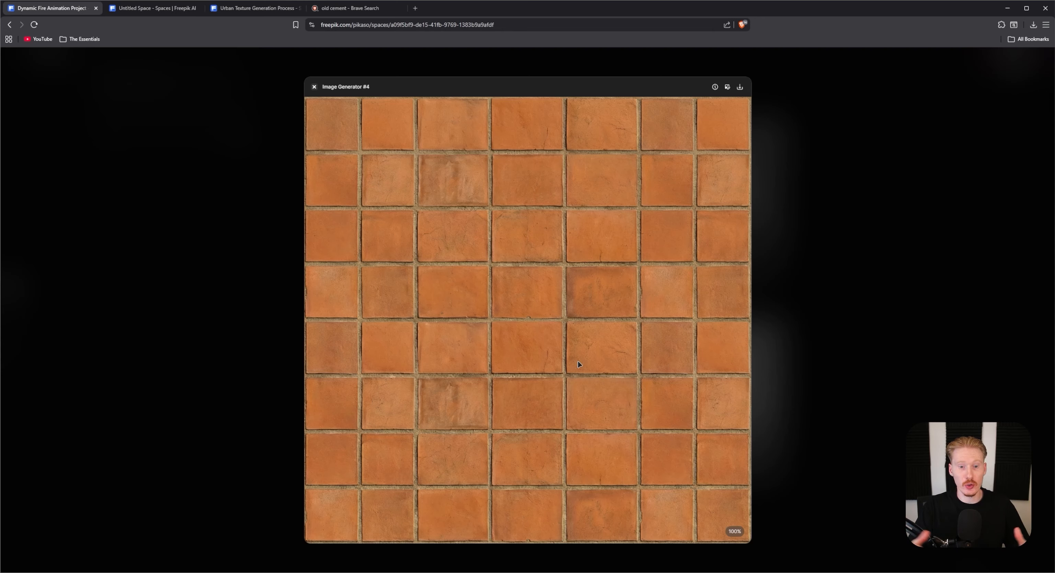
click(935, 309)
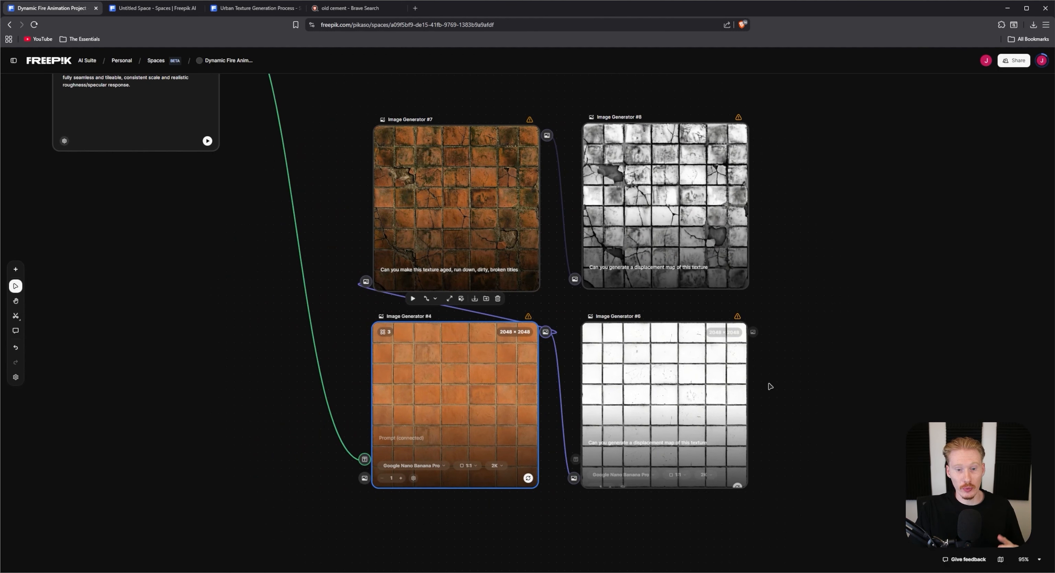
View the clean tiles' displacement map and compare the clean terracotta tile texture with its aged, broken version.
double_click(636, 384)
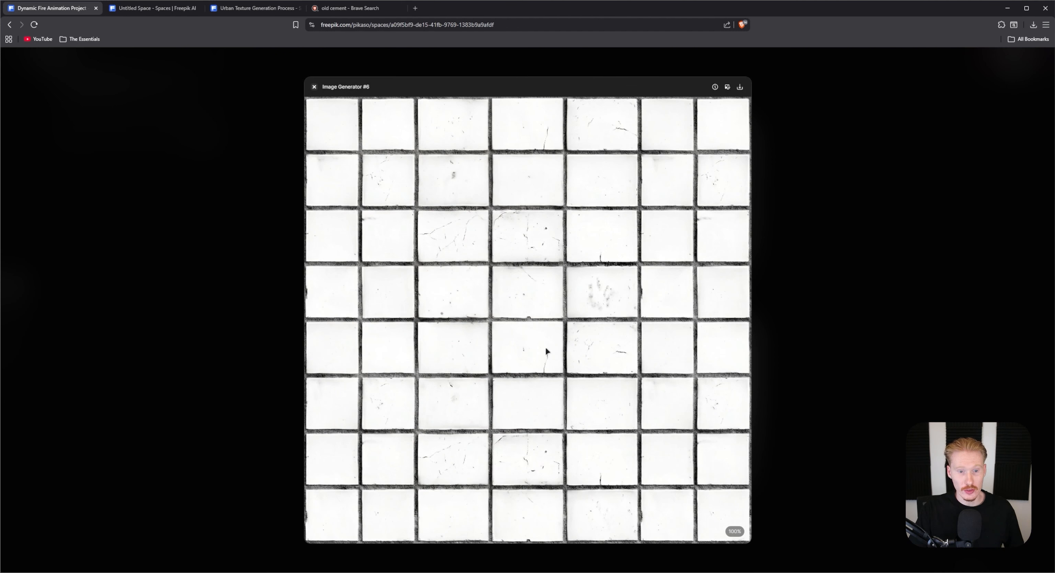
click(830, 337)
double_click(521, 230)
click(884, 247)
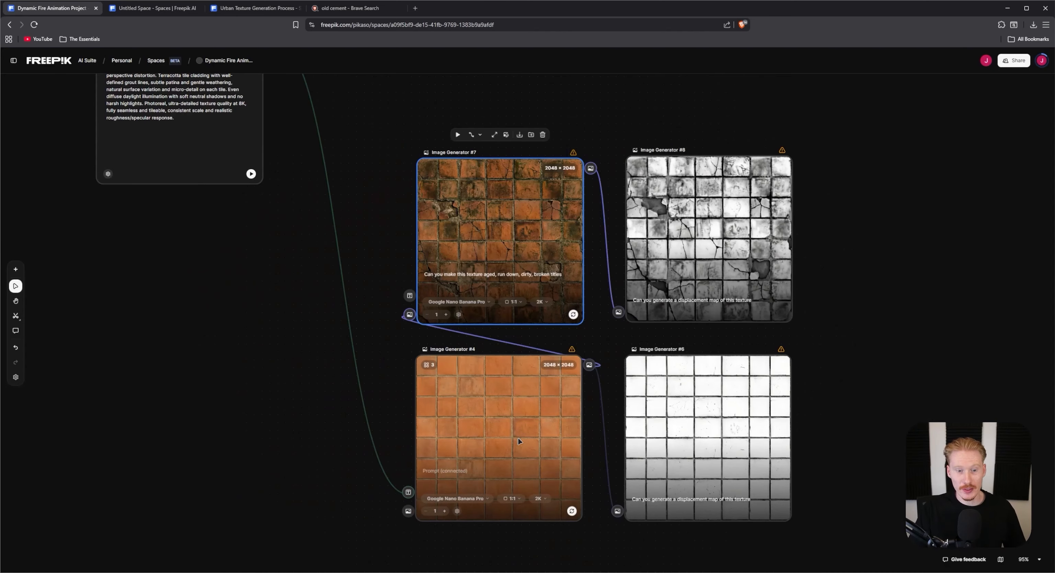
double_click(518, 441)
click(876, 308)
double_click(576, 259)
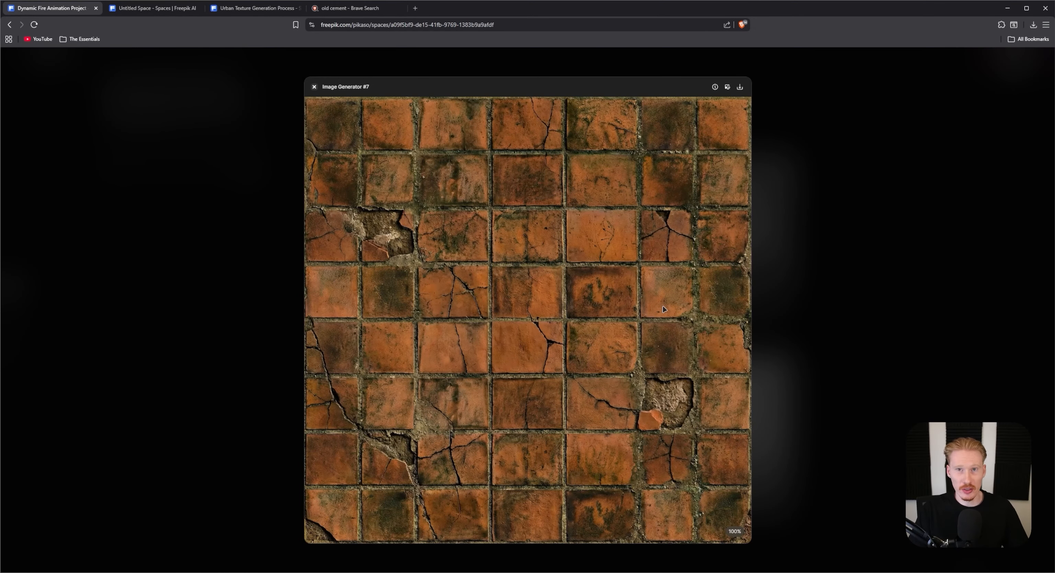
click(847, 340)
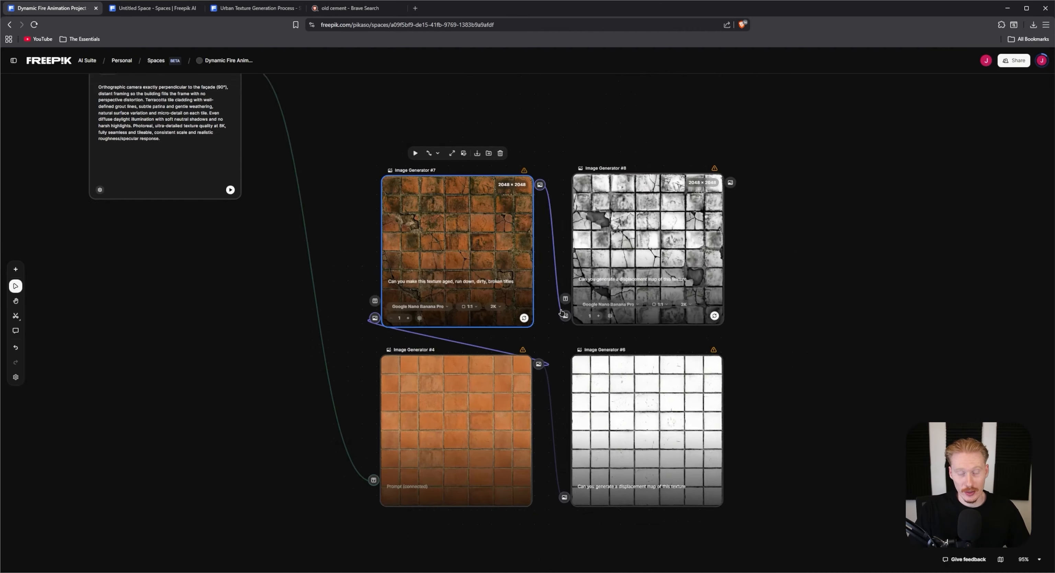
Switch to Blender to view the aged tile texture rendered on the plane.
click(773, 338)
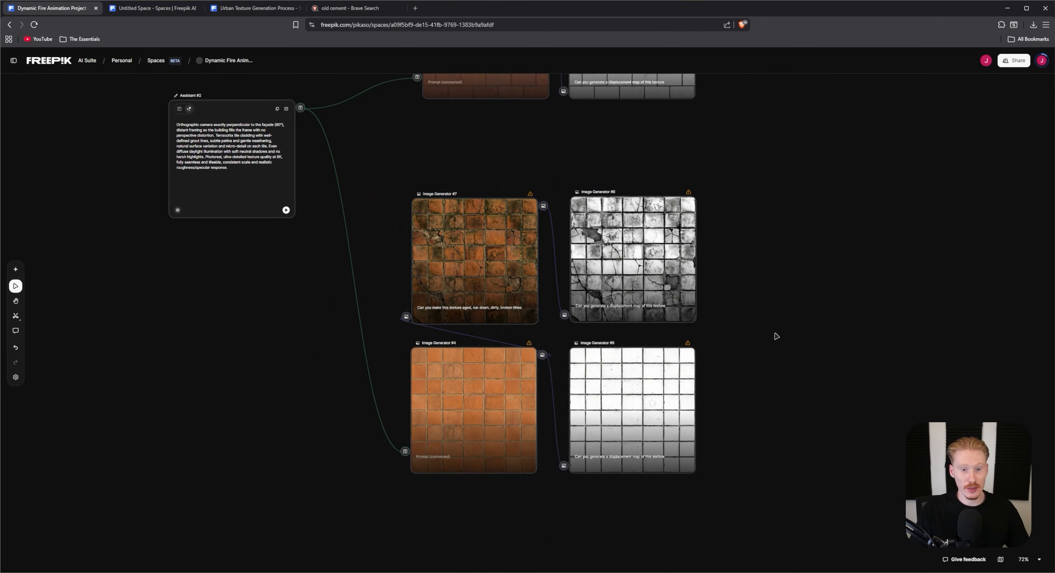
click(800, 571)
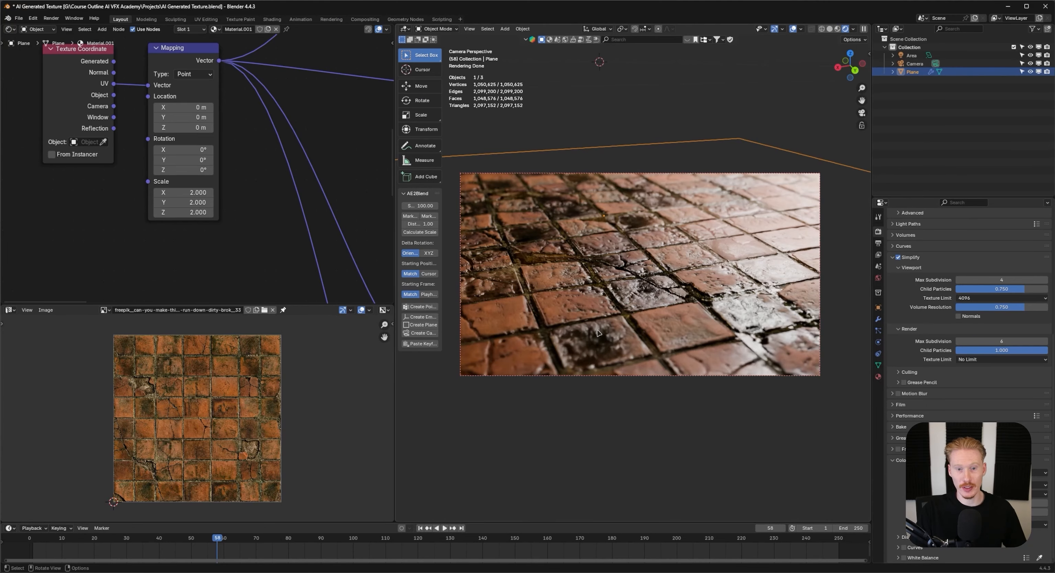
Enlarge the 3D viewport and inspect the tile material, first through the camera and then across the whole plane.
drag(395, 331, 204, 332)
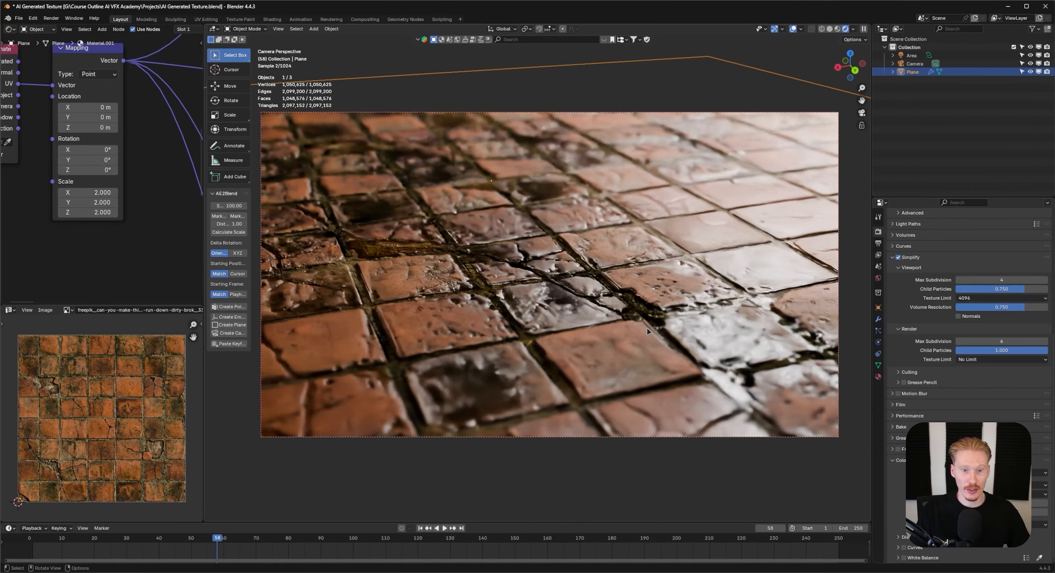
shift+middle_drag(647, 331, 655, 336)
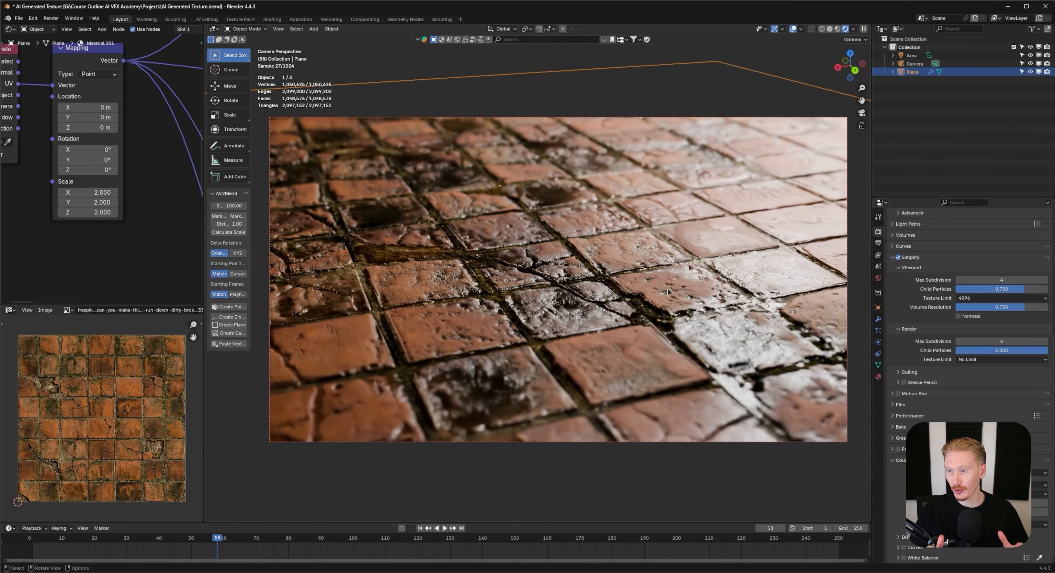
middle_drag(513, 313, 618, 279)
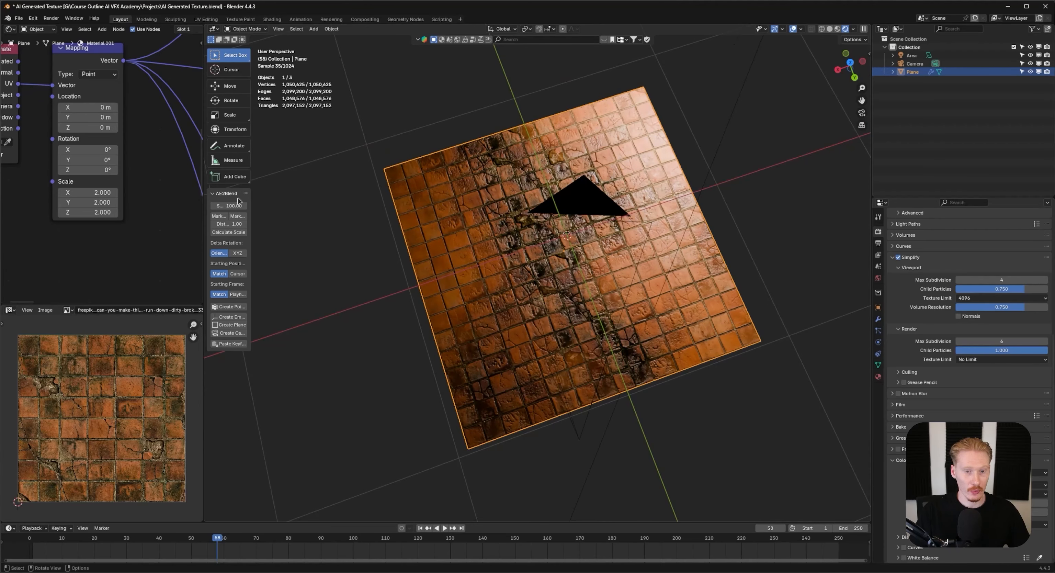
Preview the Color Ramp node's noise mask directly on the plane.
scroll(141, 202, down, 3)
middle_drag(141, 202, 152, 247)
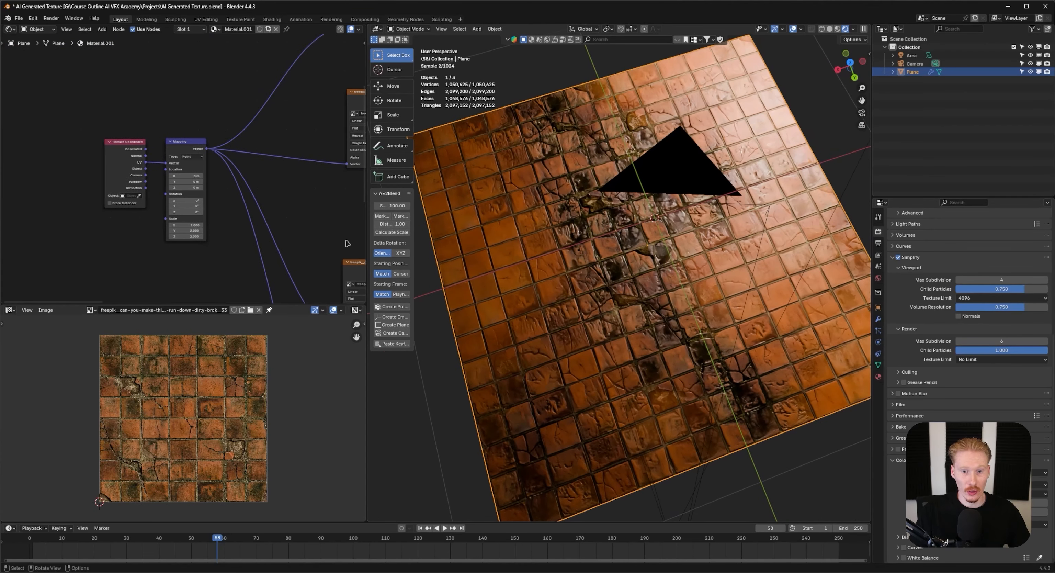
scroll(347, 243, down, 2)
middle_drag(296, 203, 91, 183)
scroll(217, 125, up, 3)
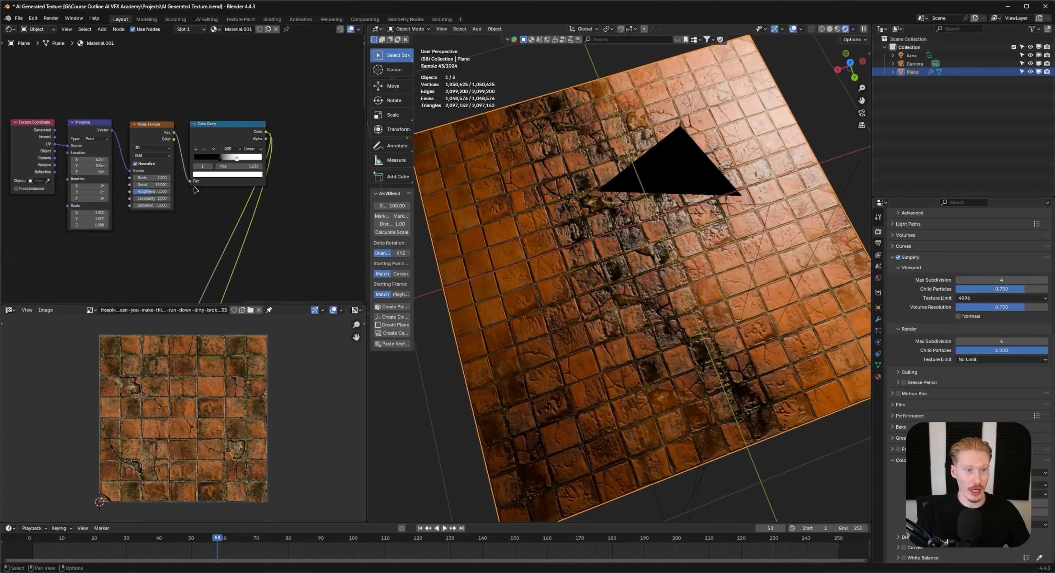
ctrl+shift+click(221, 127)
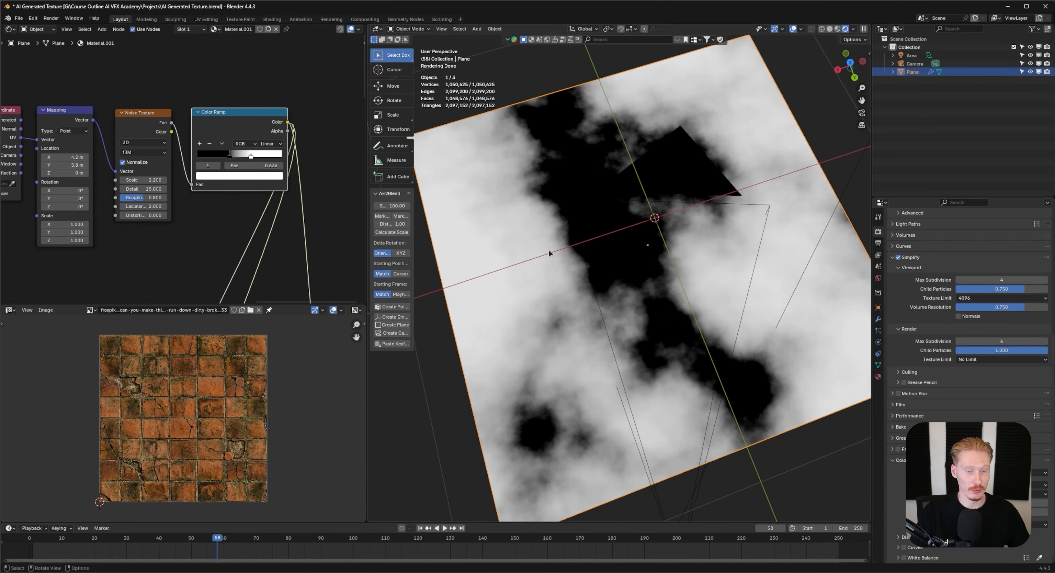
Increase the Noise Texture's scale, then preview the Mix Shader to inspect how clean and broken tiles blend across the plane.
drag(143, 180, 166, 180)
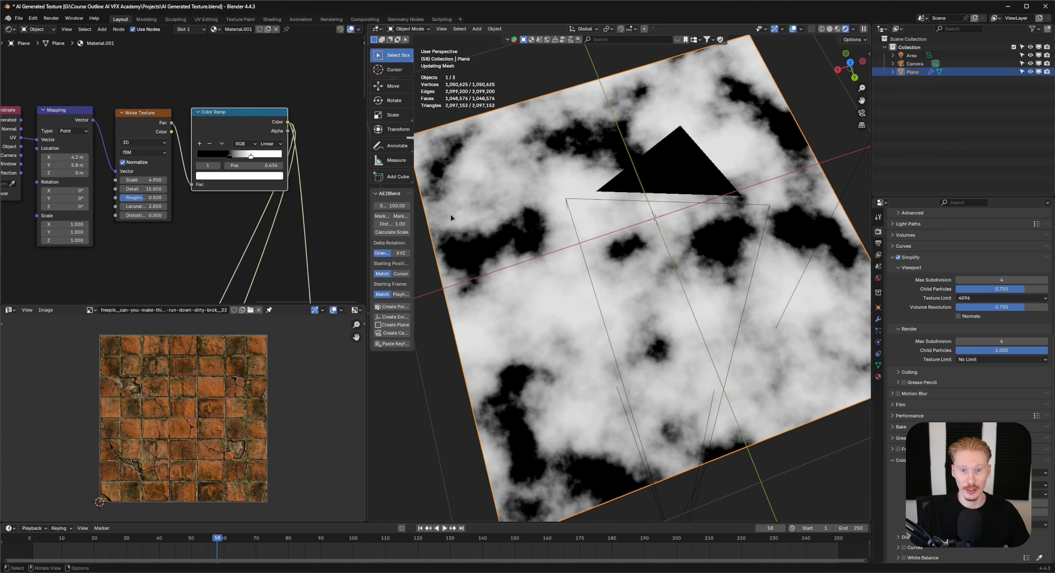
middle_drag(289, 214, 258, 107)
ctrl+shift+click(121, 183)
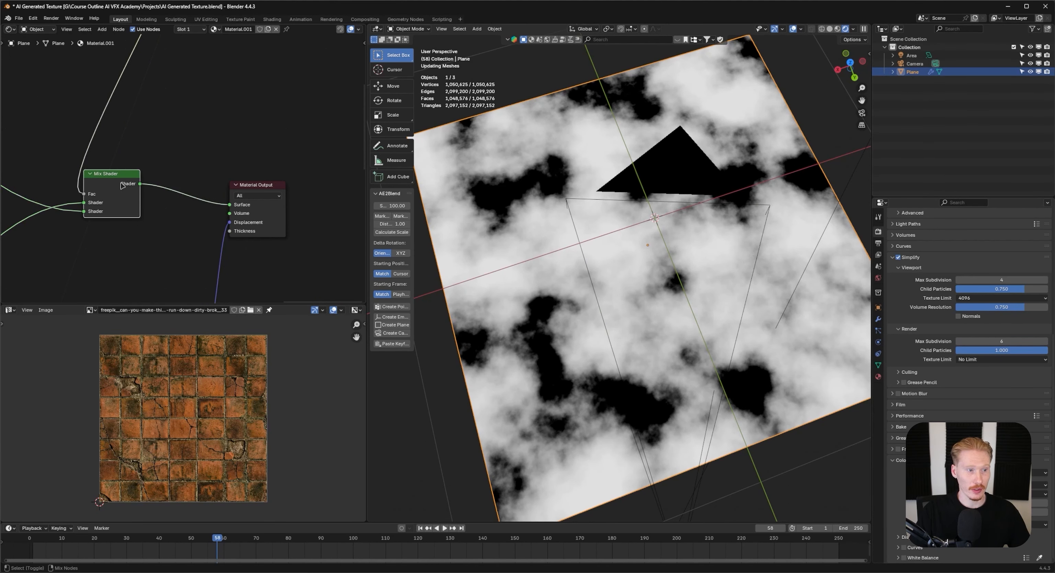
middle_drag(737, 183, 721, 220)
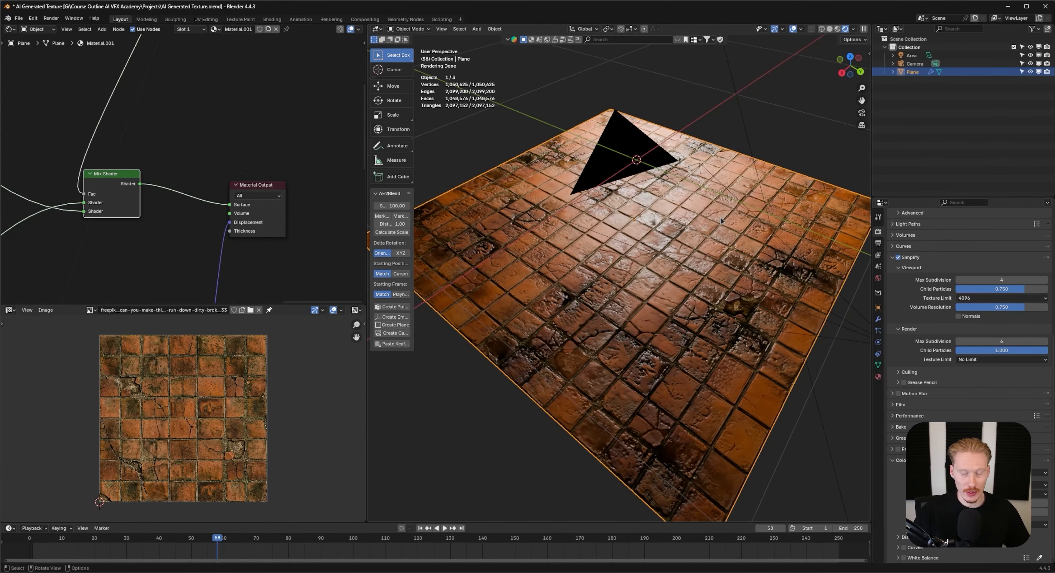
middle_drag(721, 220, 683, 249)
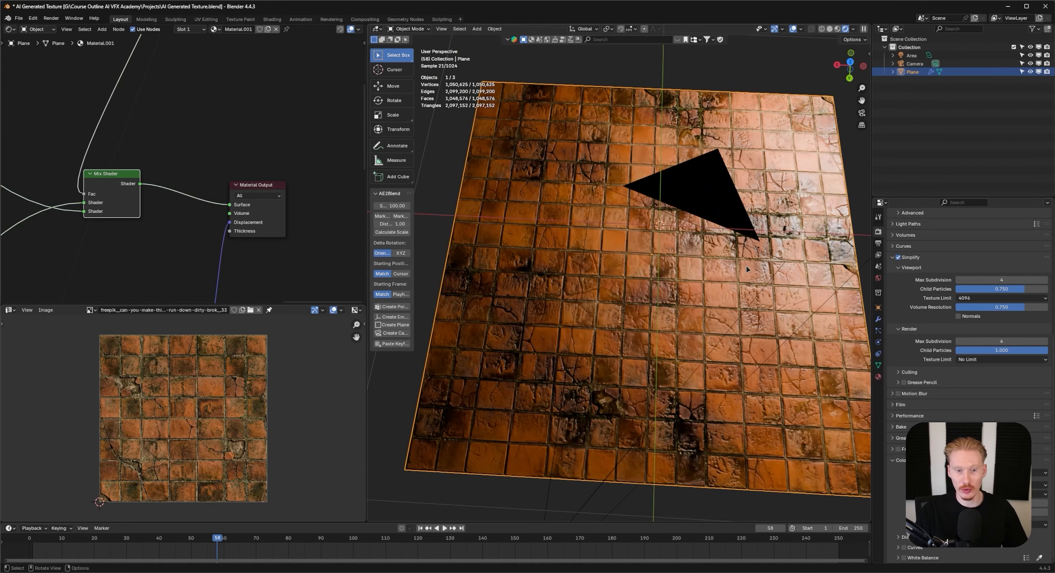
Examine the material's full node tree, highlighting the two tile texture branches and the noise mask nodes in turn.
scroll(640, 263, down, 1)
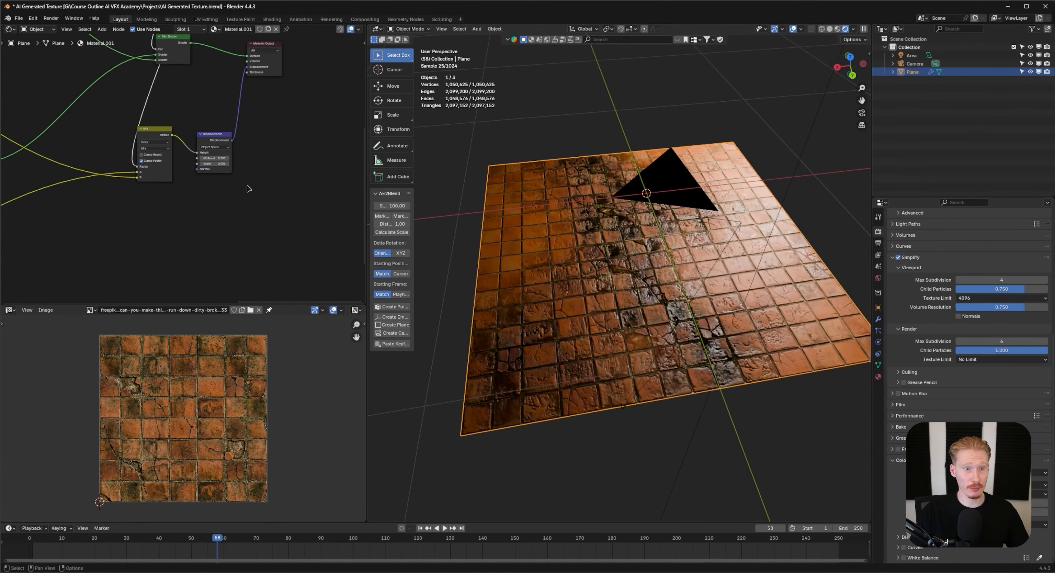
middle_drag(225, 207, 265, 225)
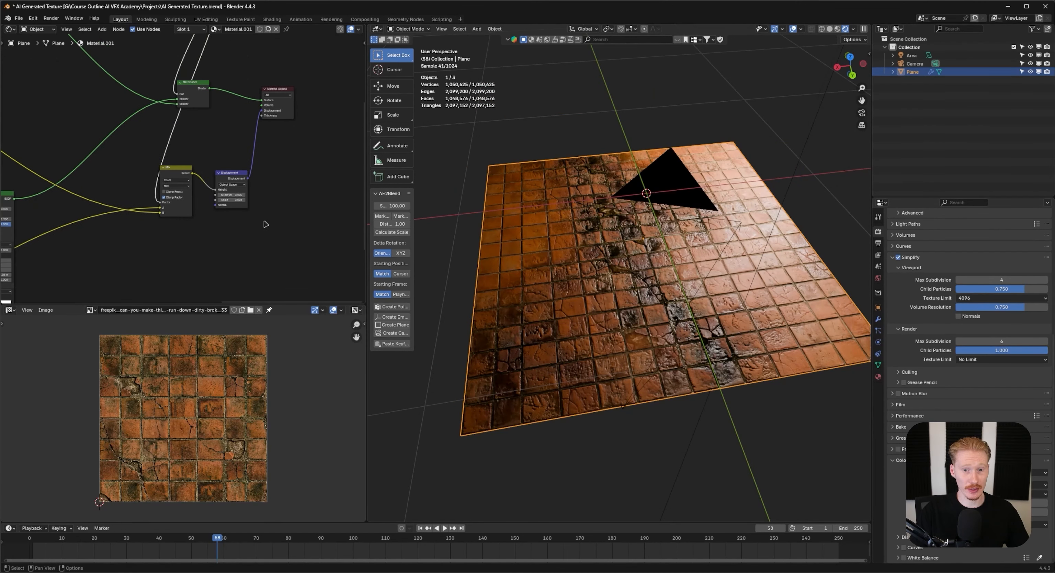
key(Home)
drag(113, 80, 213, 146)
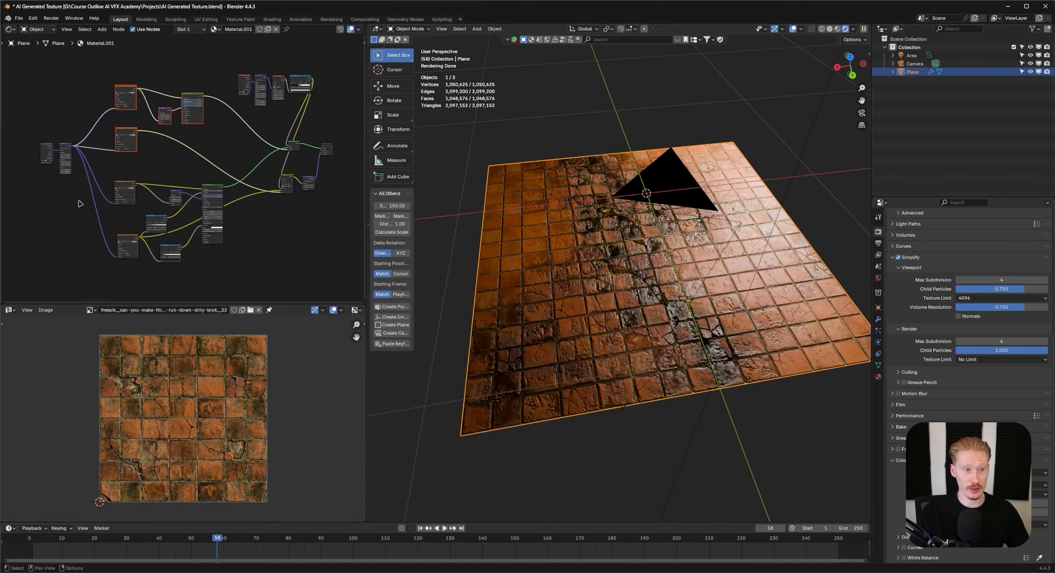
drag(79, 200, 256, 287)
drag(313, 61, 208, 106)
click(284, 232)
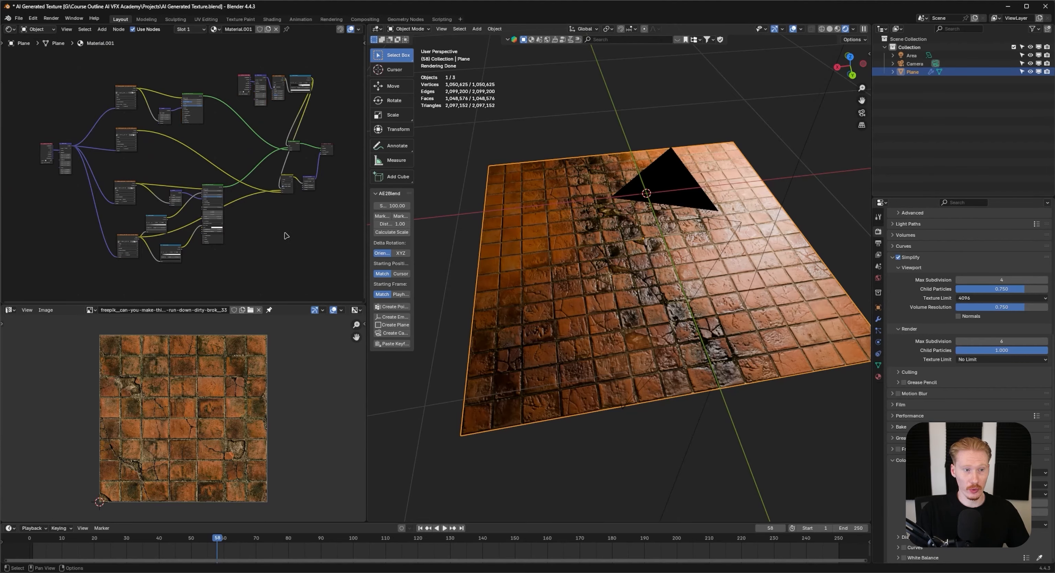
middle_drag(285, 233, 173, 225)
scroll(173, 224, up, 5)
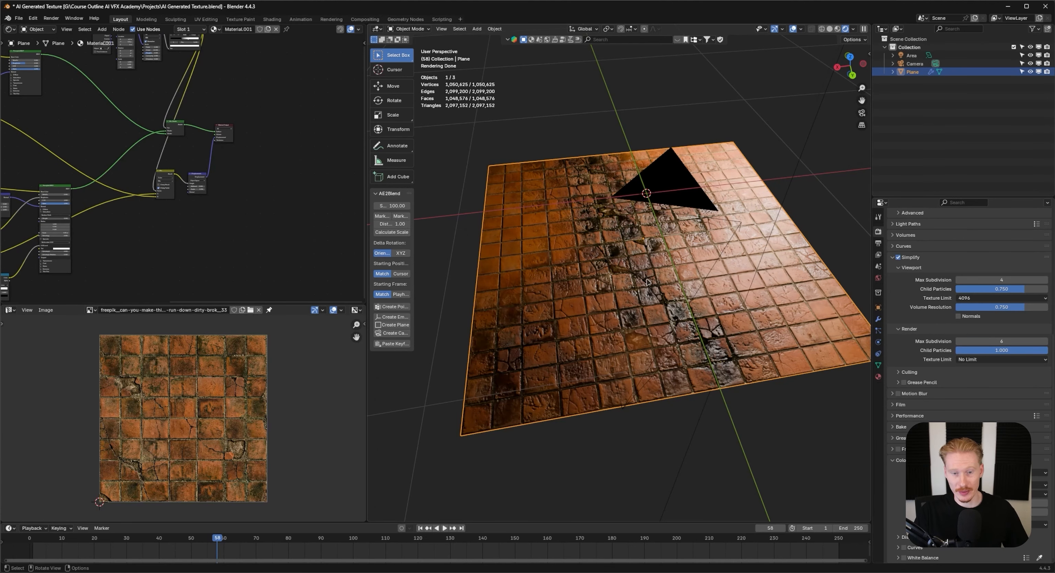
View the tiled floor through the camera, then switch to Freepik and view the terracotta tile generators and their displacement maps.
key(KP_0)
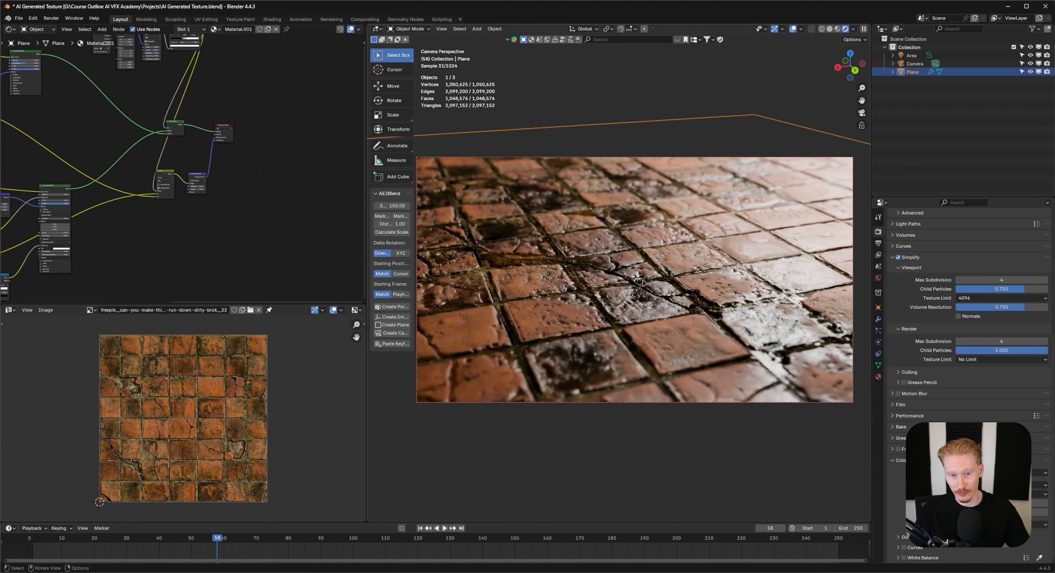
click(742, 541)
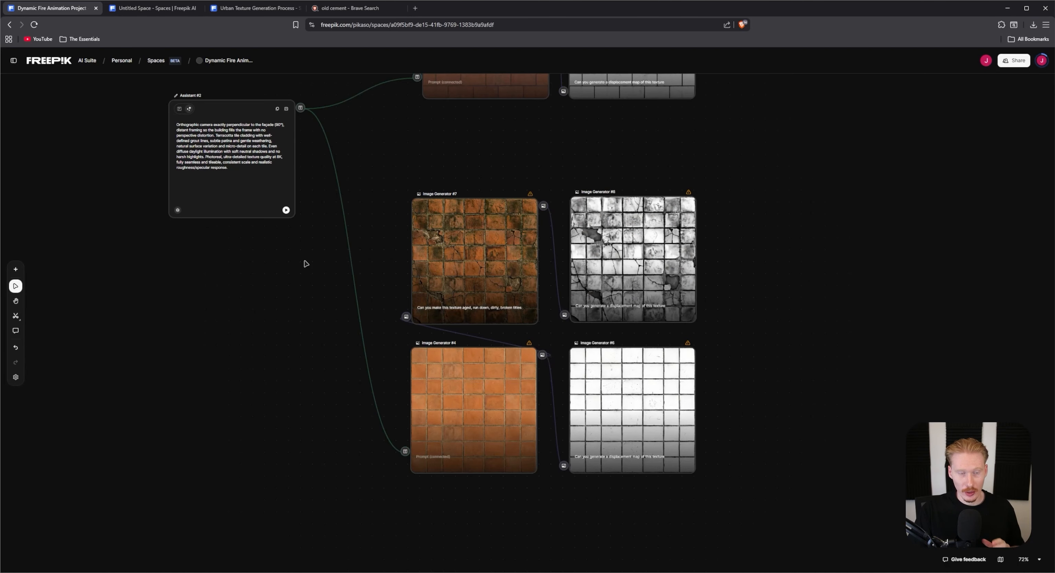
middle_drag(265, 473, 300, 482)
middle_drag(412, 426, 560, 391)
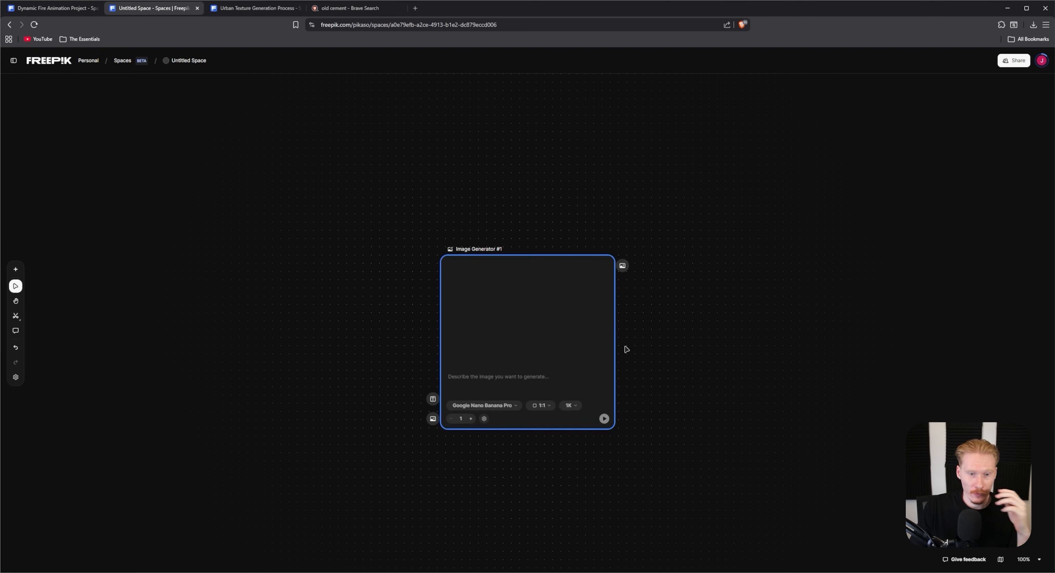
Browse the available generation models for Image Generator #1 in the Untitled Space.
click(516, 392)
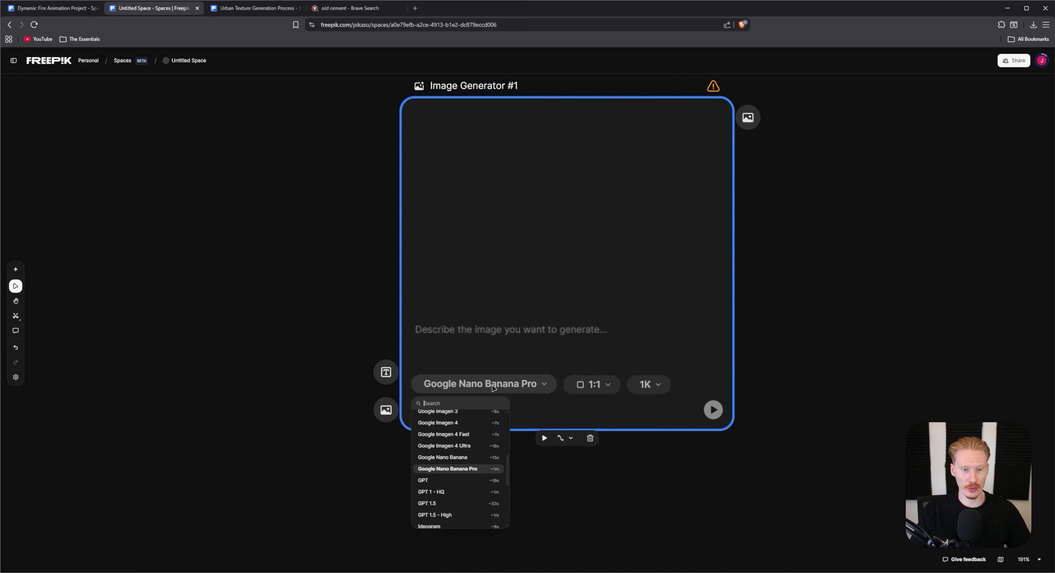
scroll(455, 471, down, 2)
scroll(454, 452, up, 5)
scroll(463, 461, down, 3)
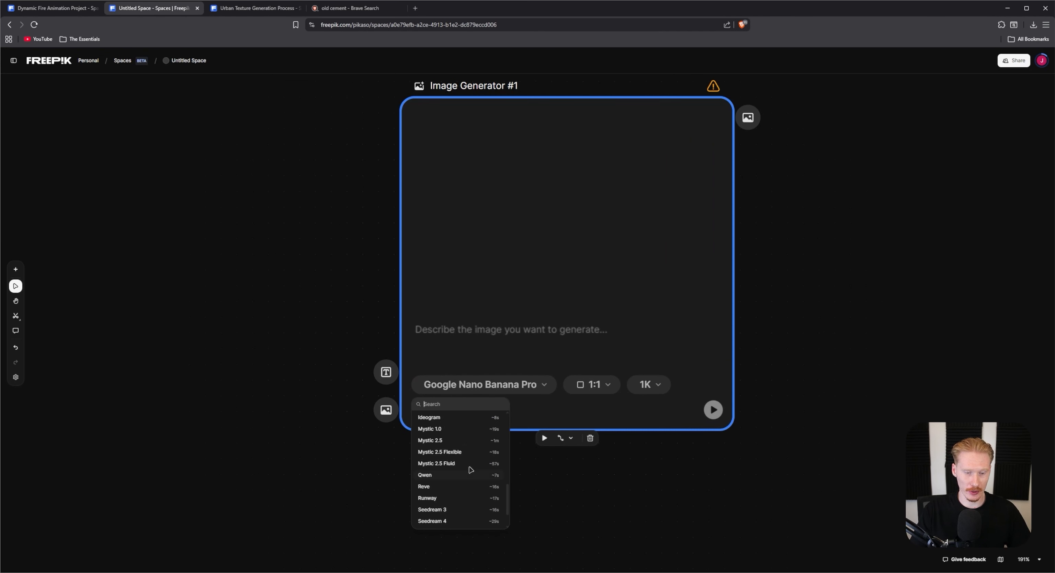
click(608, 468)
Choose a 1:1 aspect ratio and 2K resolution for Image Generator #1, and show the resolution options again.
click(592, 384)
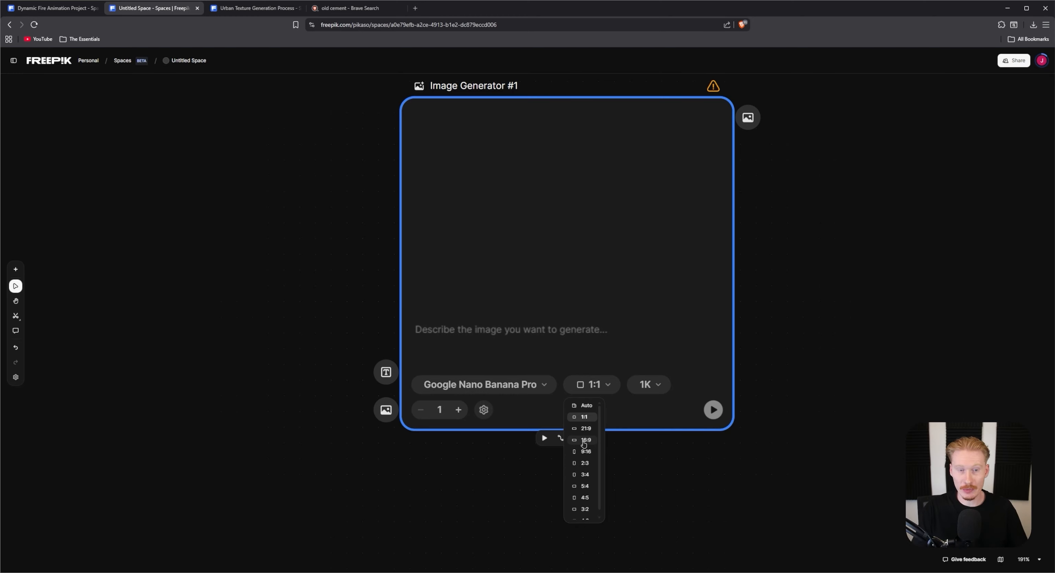
click(585, 417)
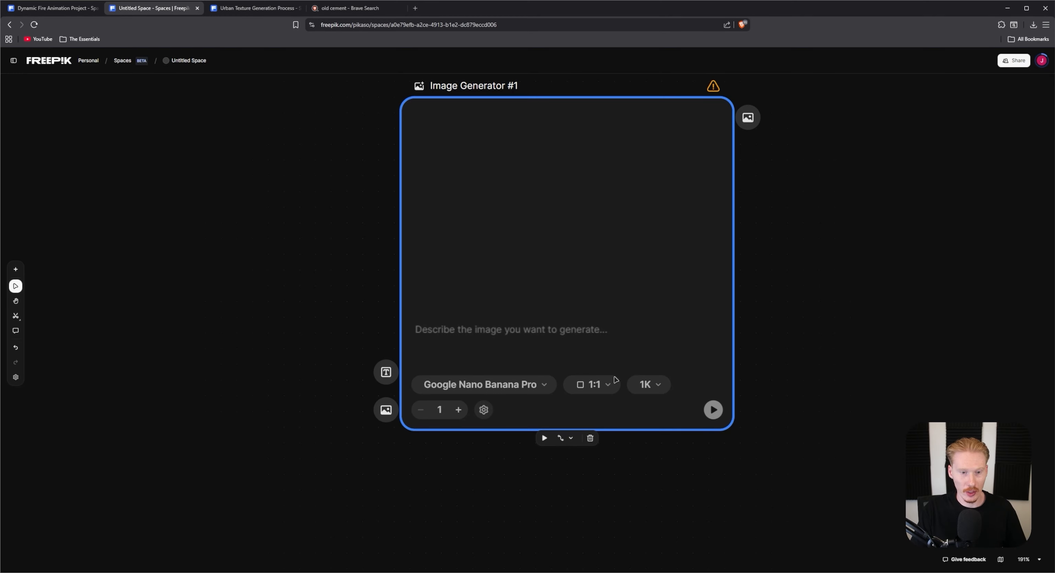
click(646, 384)
click(637, 414)
click(649, 385)
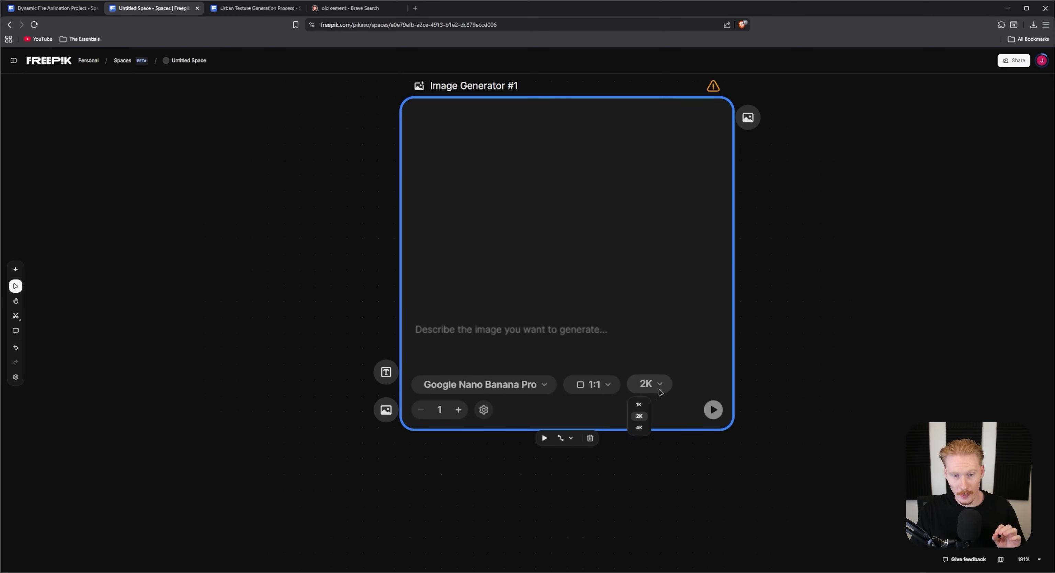
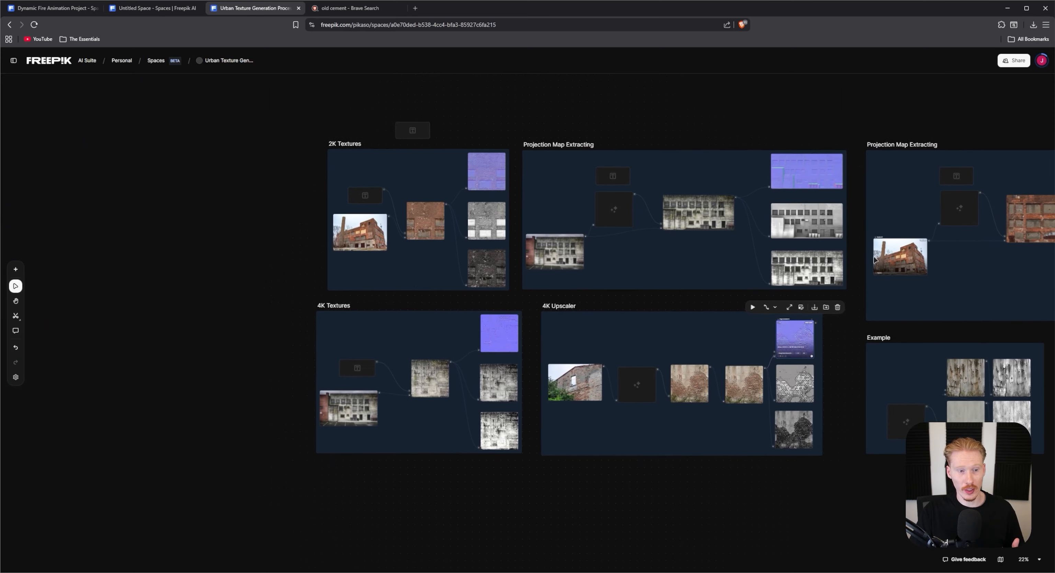
Inspect the brick building's Projection Map Extracting workflow, comparing the Creation #3 photo with the Image Generator #3 facade texture.
scroll(676, 206, up, 6)
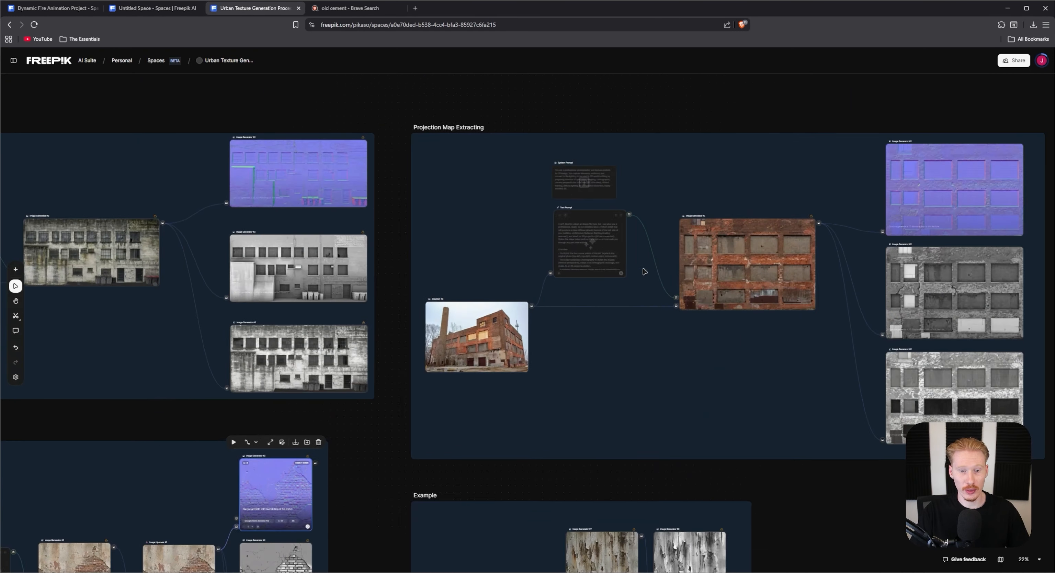
scroll(728, 223, up, 2)
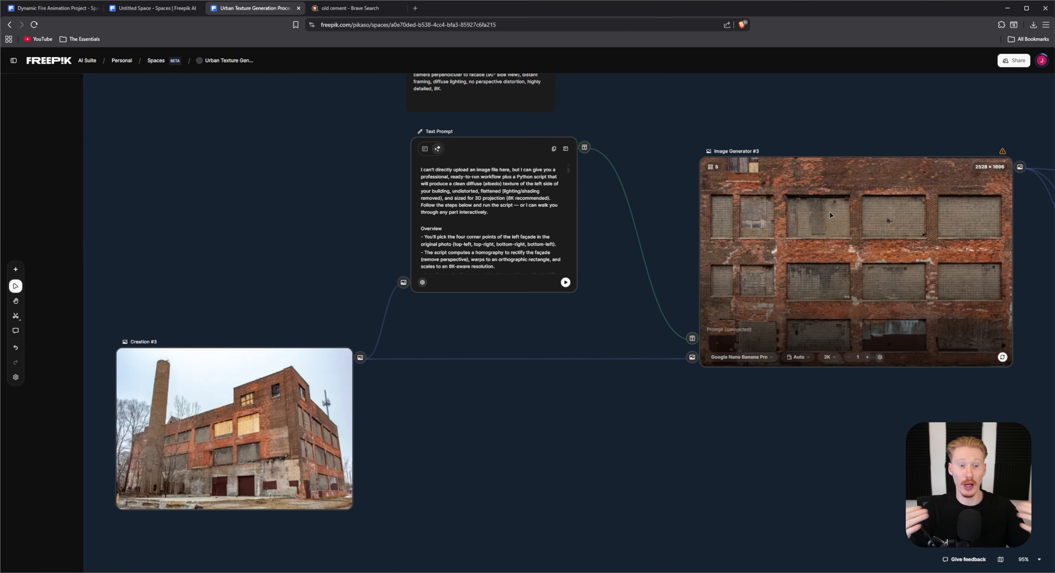
click(277, 404)
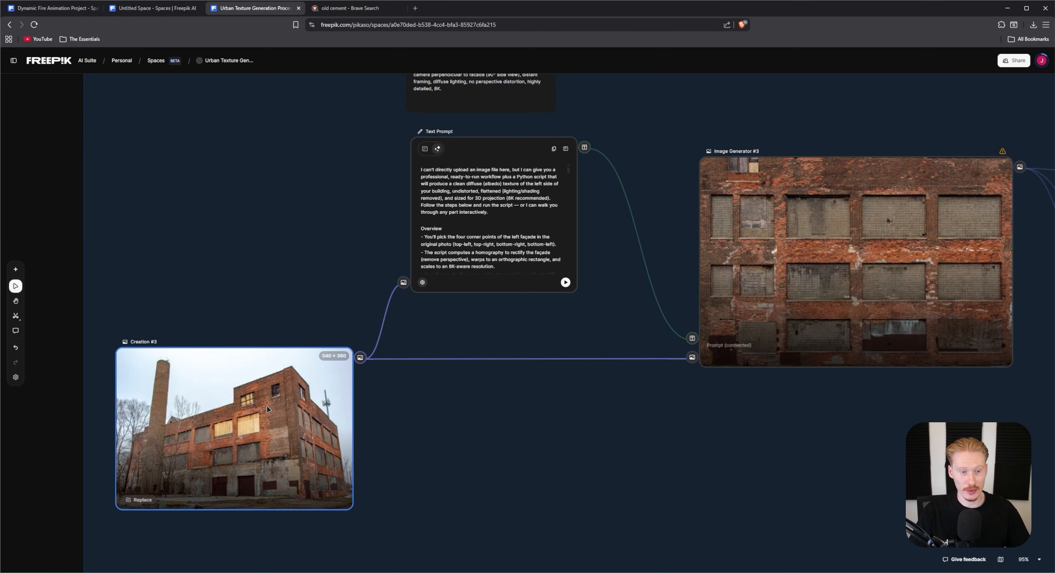
click(834, 315)
middle_drag(576, 233, 614, 247)
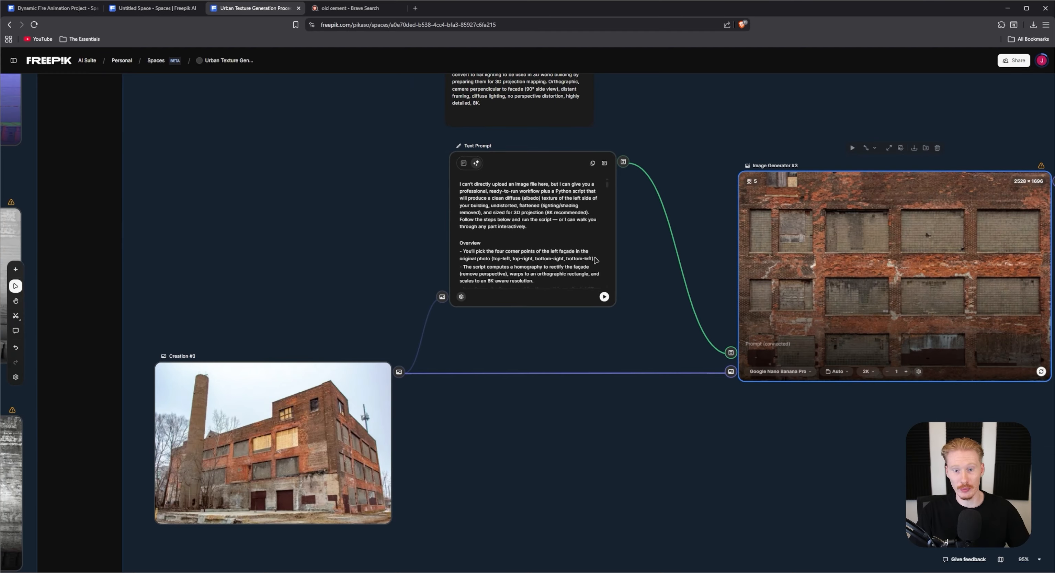
Show the Text Prompt node's original prompt and compare its request with the left side of the building in Creation #3.
scroll(561, 253, up, 2)
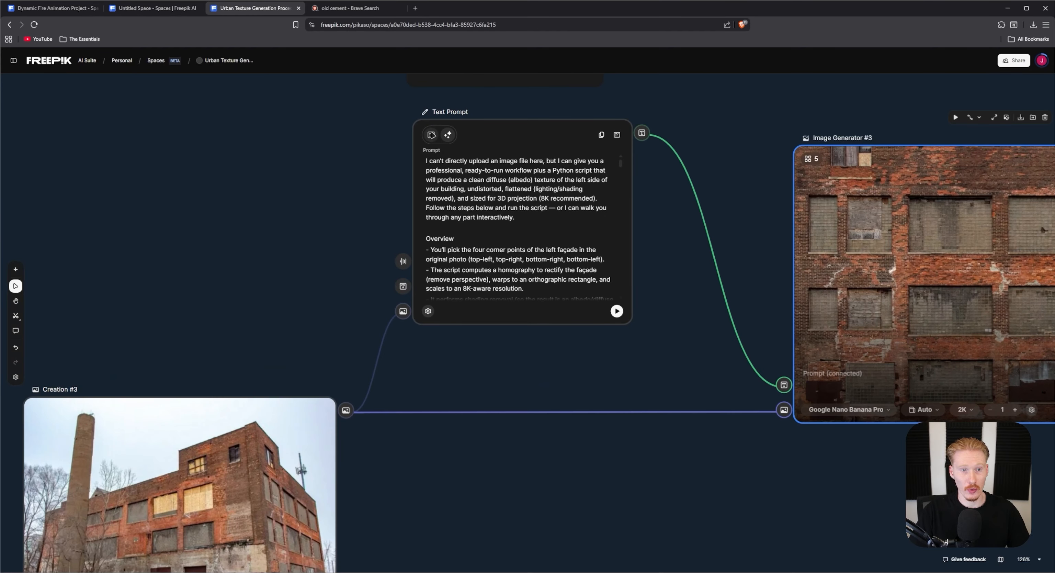
click(431, 135)
drag(480, 198, 508, 213)
middle_drag(702, 218, 719, 241)
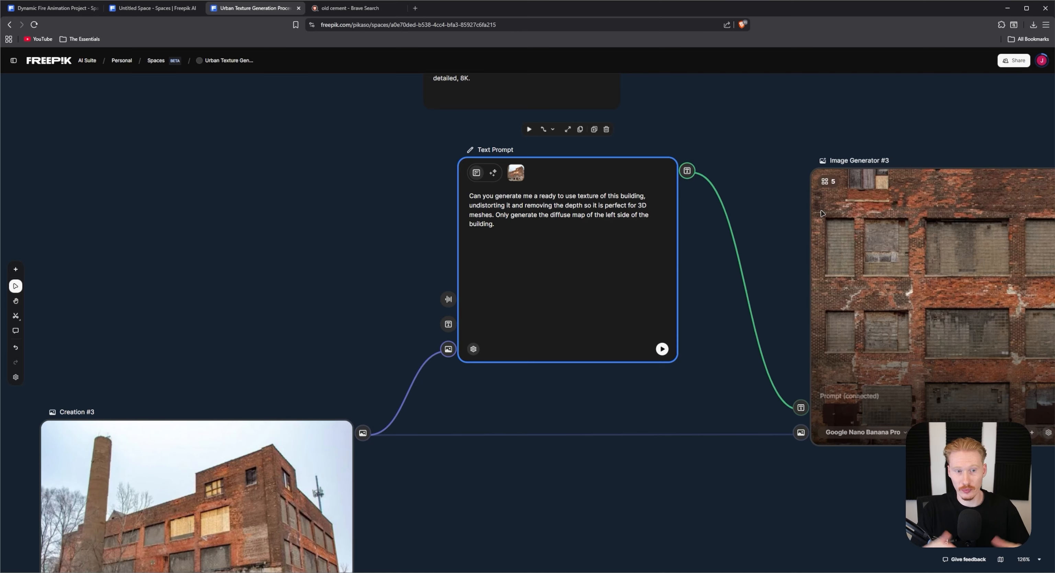
middle_drag(368, 453, 468, 326)
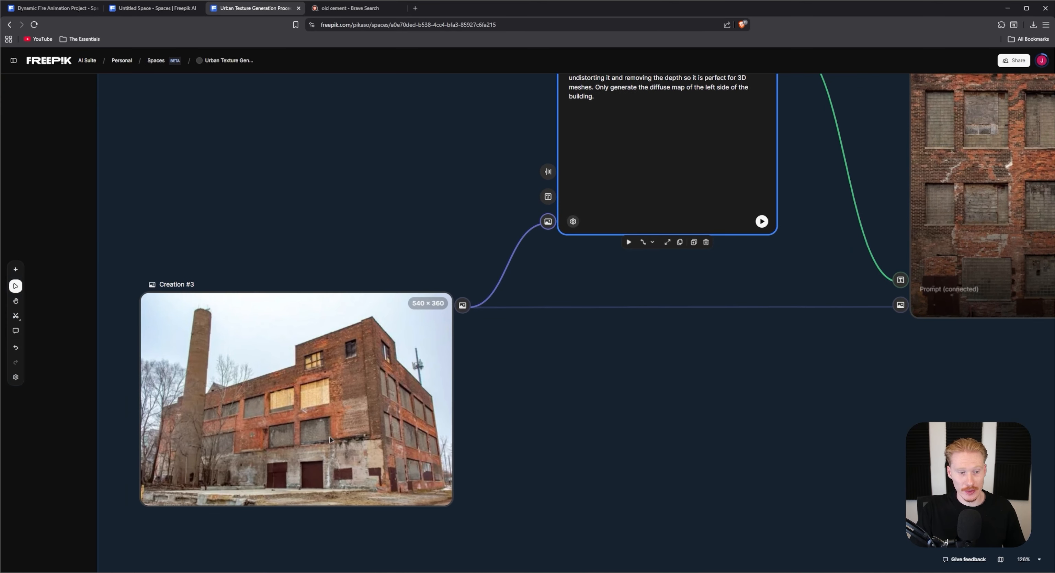
middle_drag(668, 289, 570, 426)
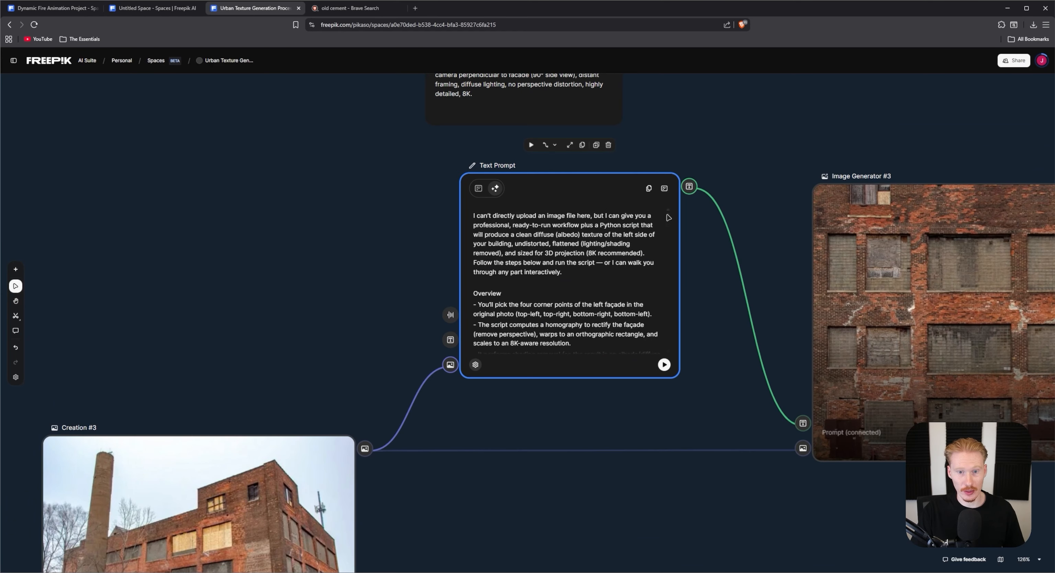
Read the Text Prompt node's generated response through to its end.
drag(668, 219, 652, 349)
middle_drag(718, 340, 357, 348)
middle_drag(512, 363, 862, 346)
Review the System Prompt note above the Text Prompt node and open that node's assistant settings.
scroll(467, 344, up, 3)
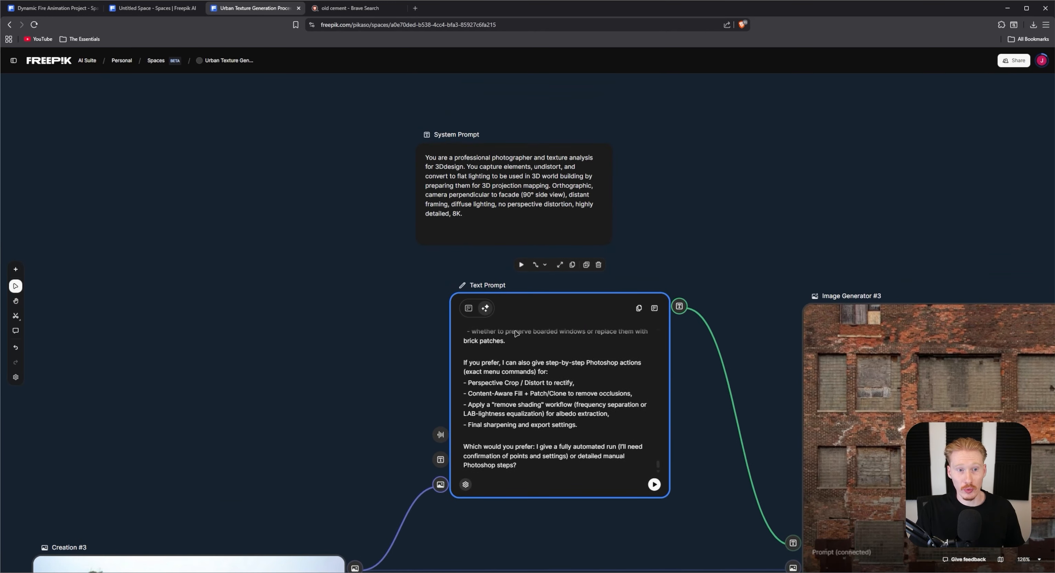
drag(488, 214, 531, 218)
scroll(484, 460, down, 1)
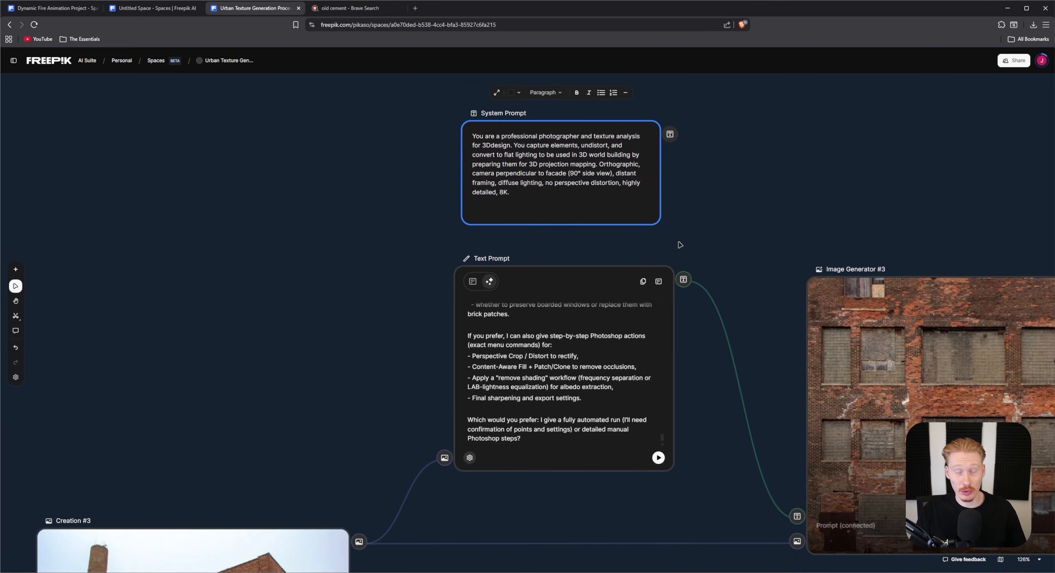
click(469, 458)
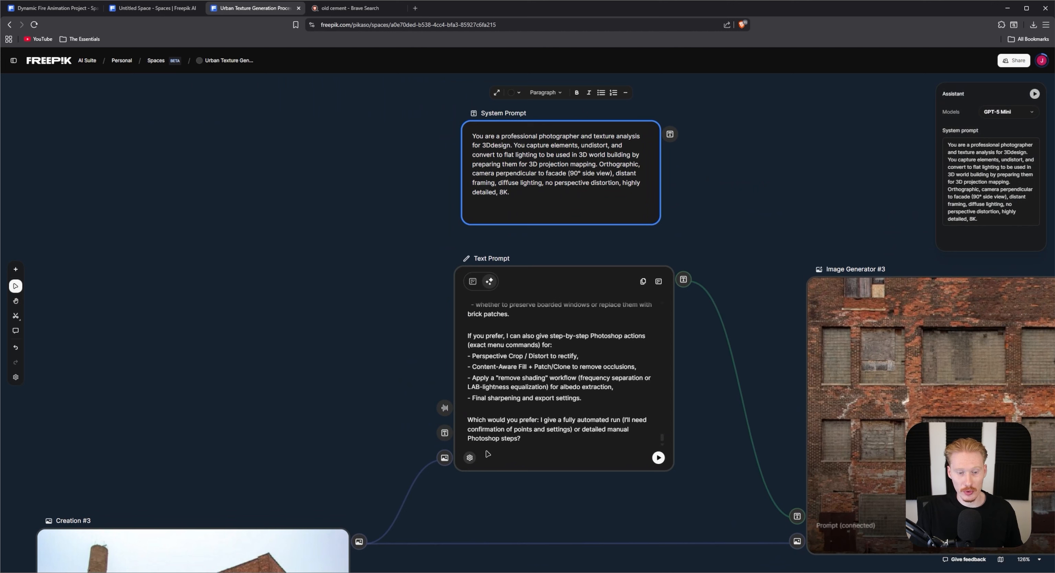
Highlight and review the Assistant's system prompt alongside the System Prompt note and the Text Prompt node's response.
drag(984, 222, 942, 140)
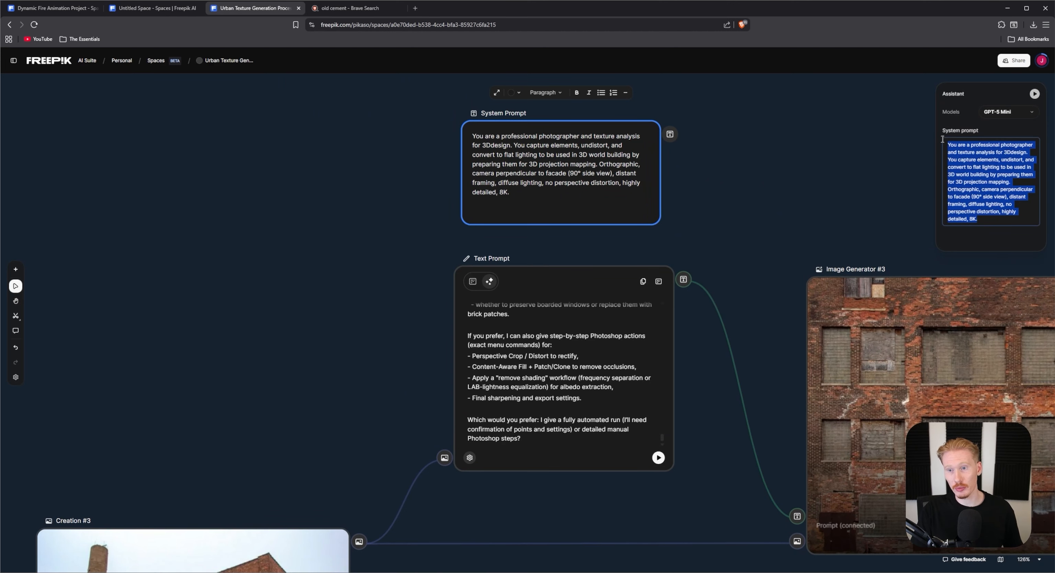
mouse_move(821, 305)
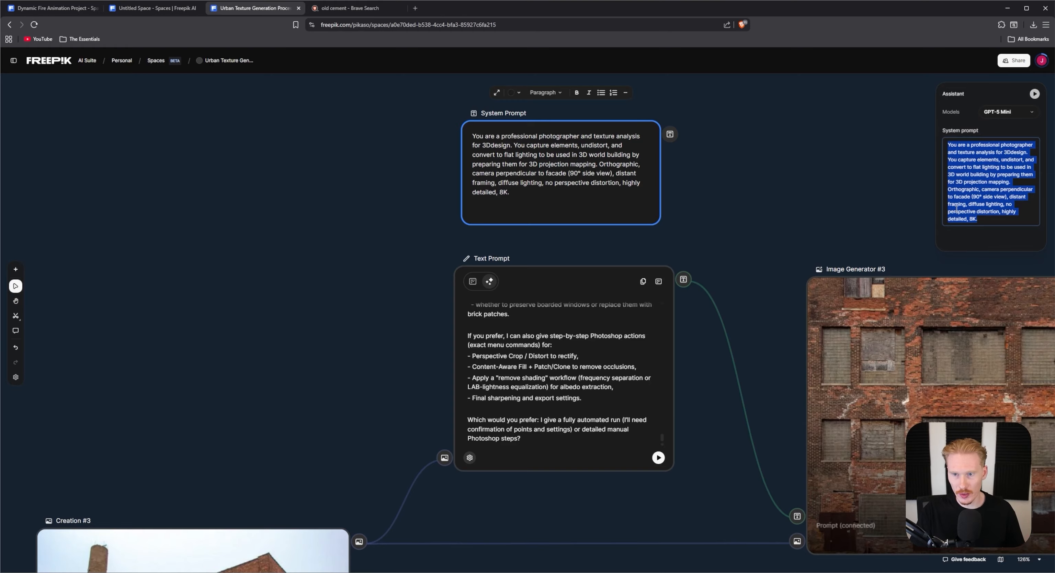
middle_drag(893, 192, 763, 189)
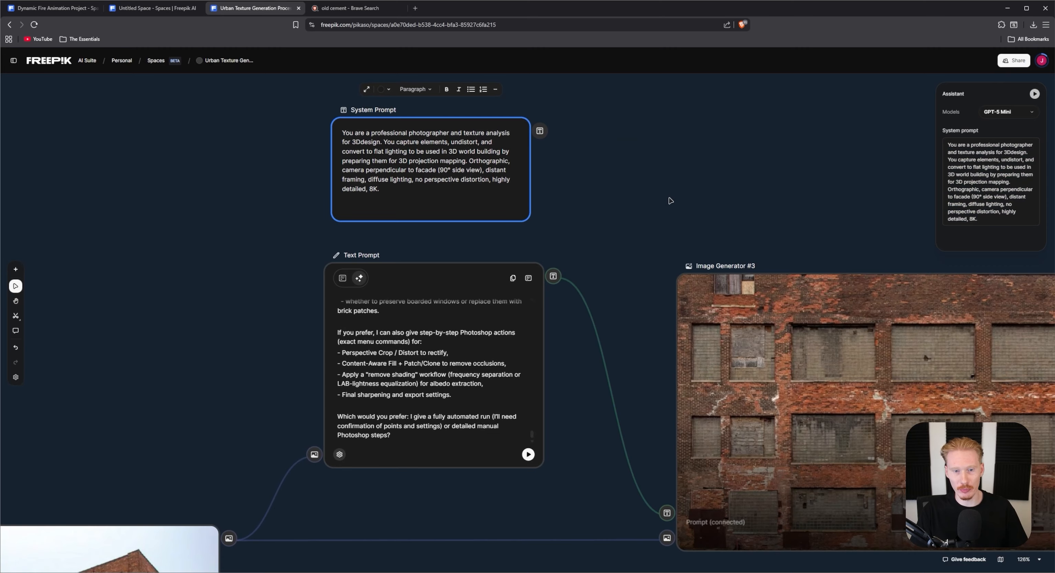
middle_drag(669, 198, 646, 195)
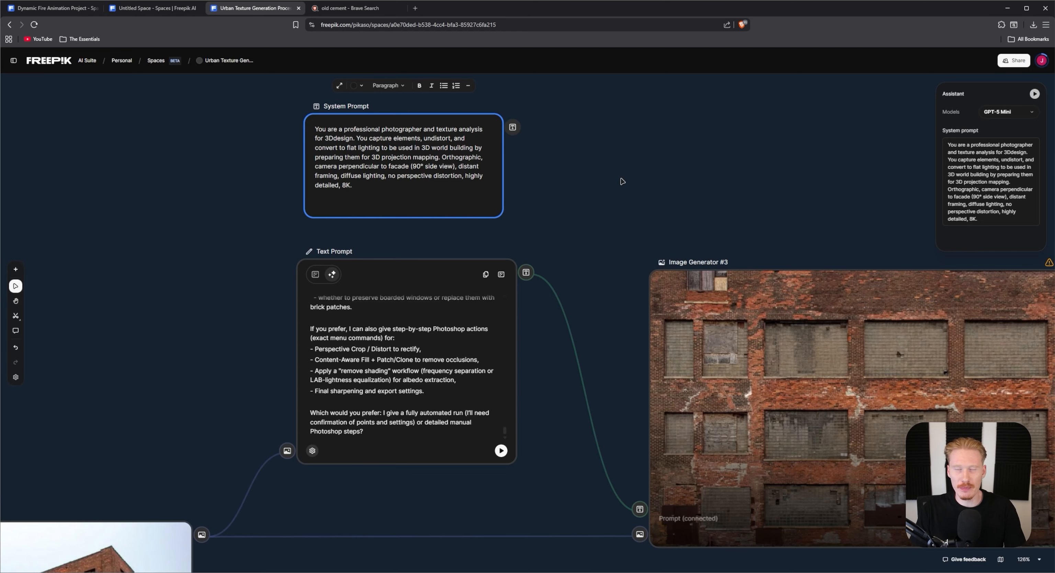
middle_drag(627, 184, 624, 195)
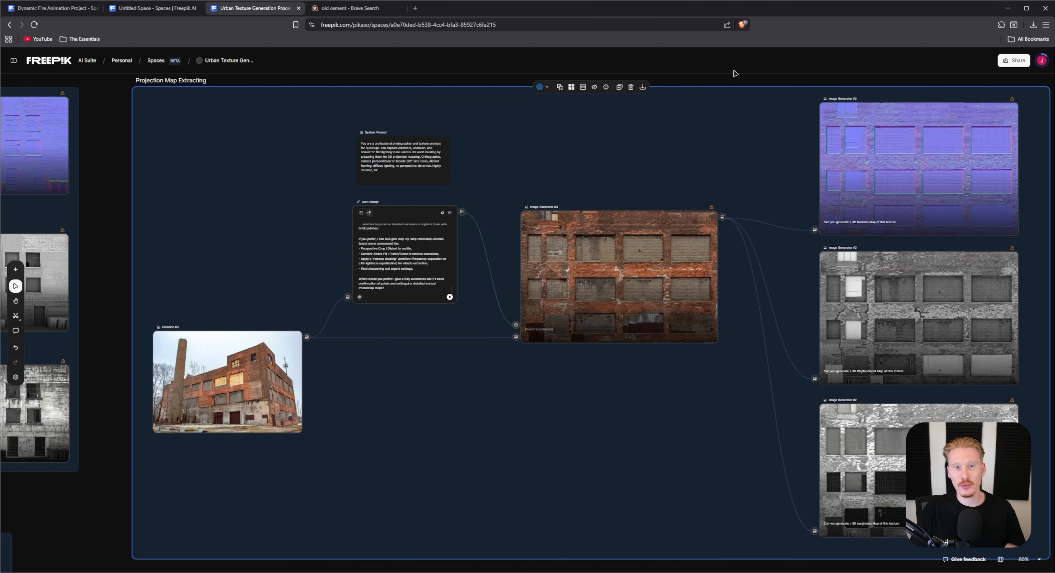
Review the full Projection Map Extracting workflow from the Creation #3 photo through Image Generator #3 to its map outputs.
click(731, 80)
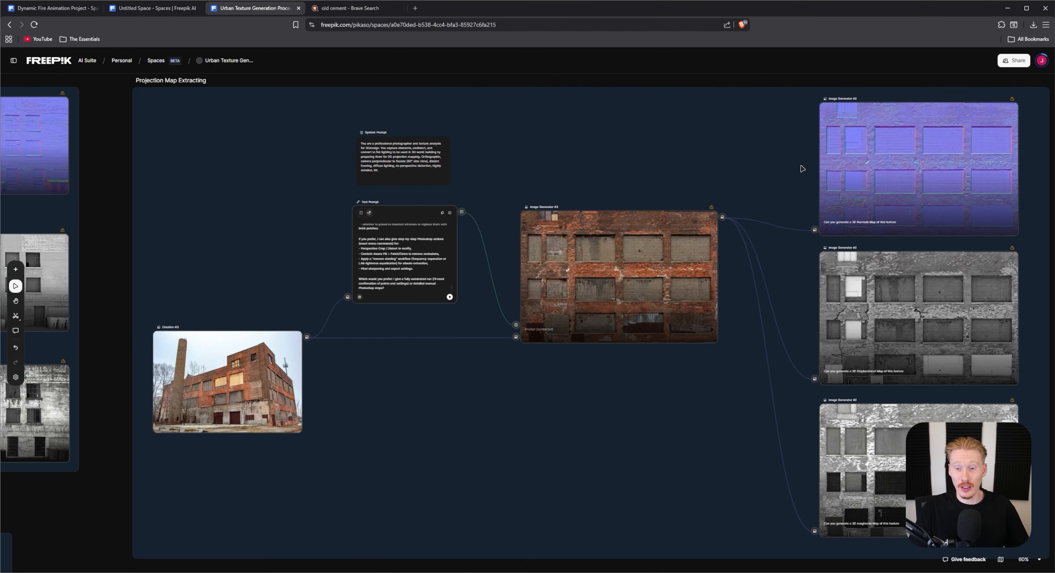
middle_drag(617, 275, 581, 271)
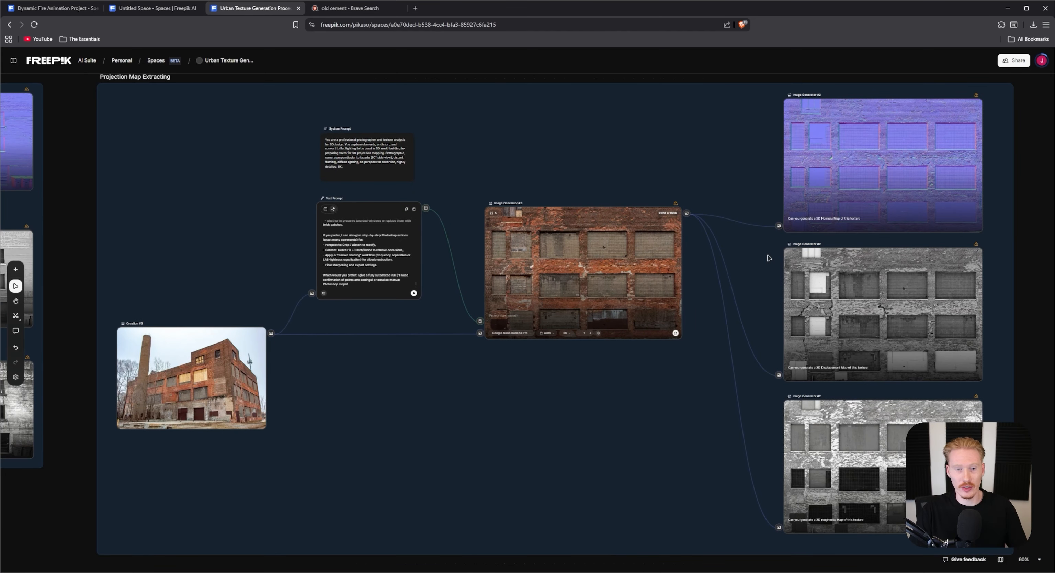
scroll(512, 316, up, 3)
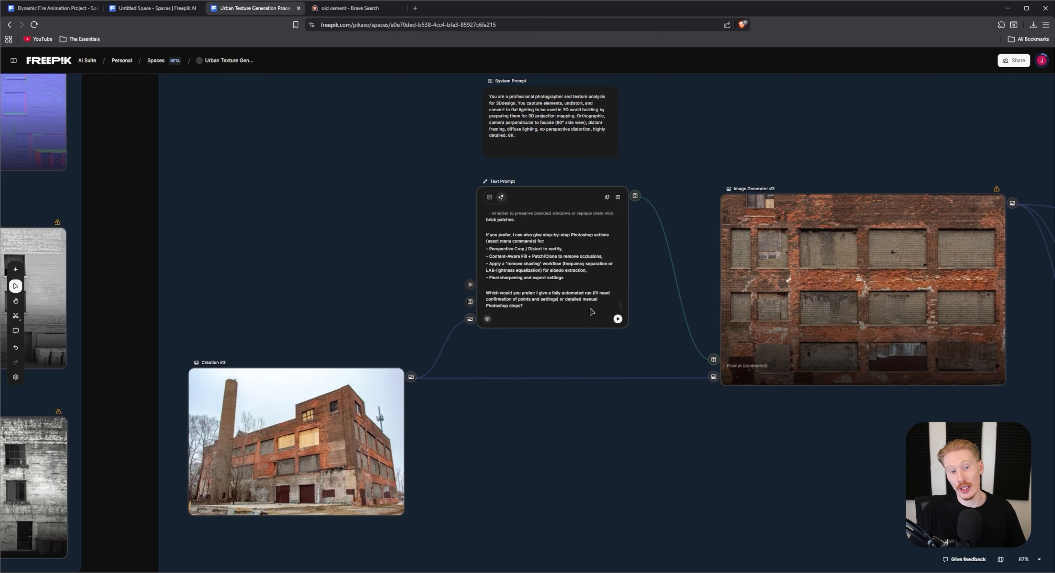
Switch to the Untitled Space and view Image Generator #1's brown tan tile texture at full size.
click(152, 8)
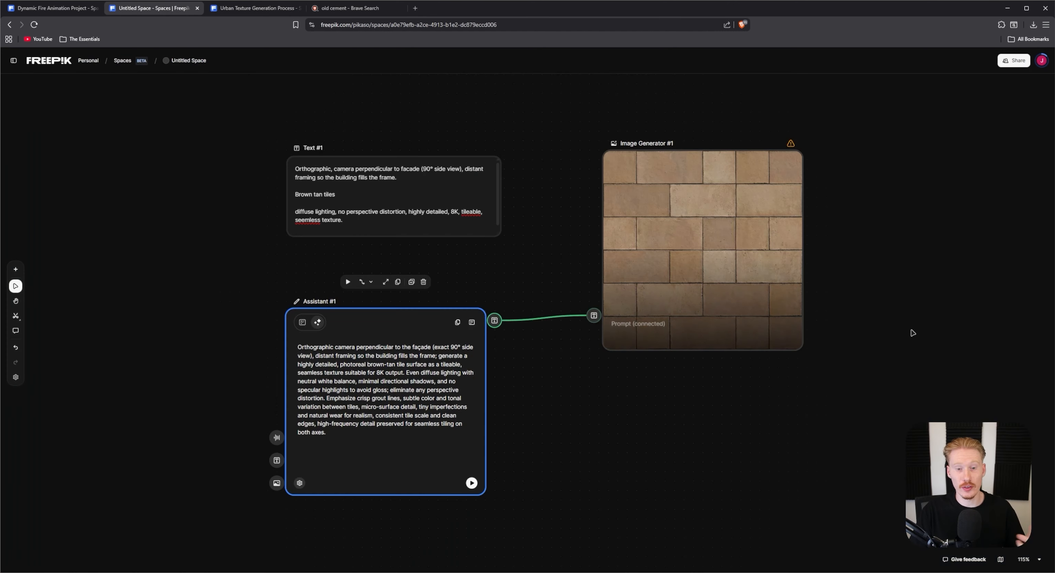
drag(912, 333, 917, 315)
click(726, 381)
double_click(727, 283)
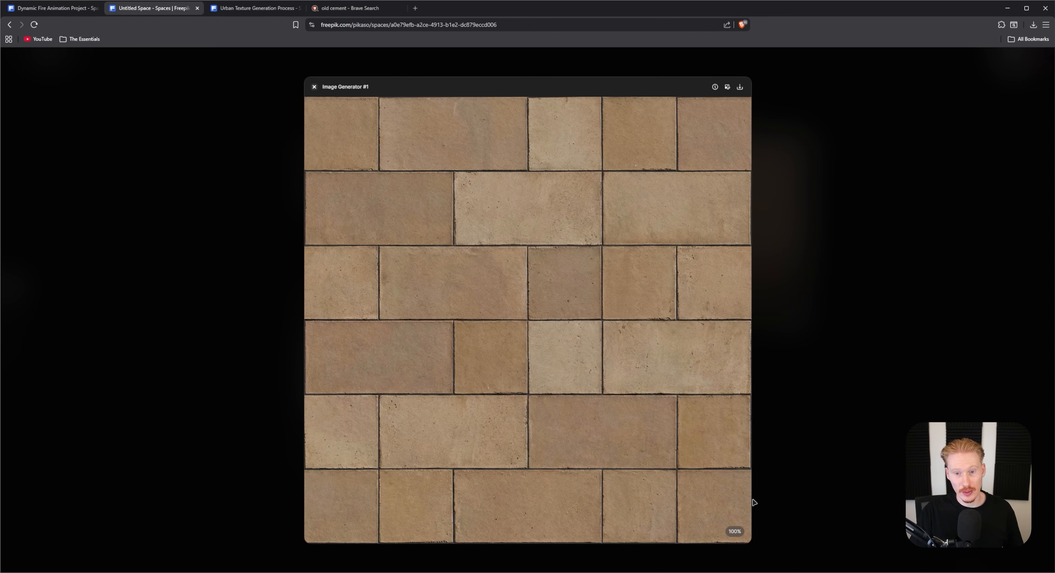
click(856, 165)
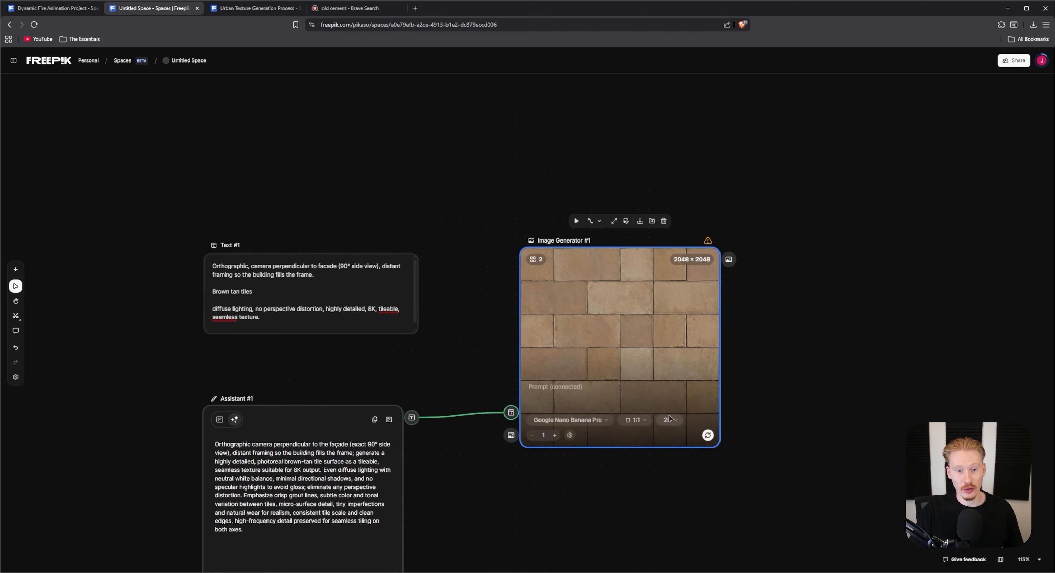
Add a new Image Generator node connected to Image Generator #1's image output.
middle_drag(537, 161, 376, 199)
drag(688, 305, 682, 301)
middle_drag(746, 266, 619, 282)
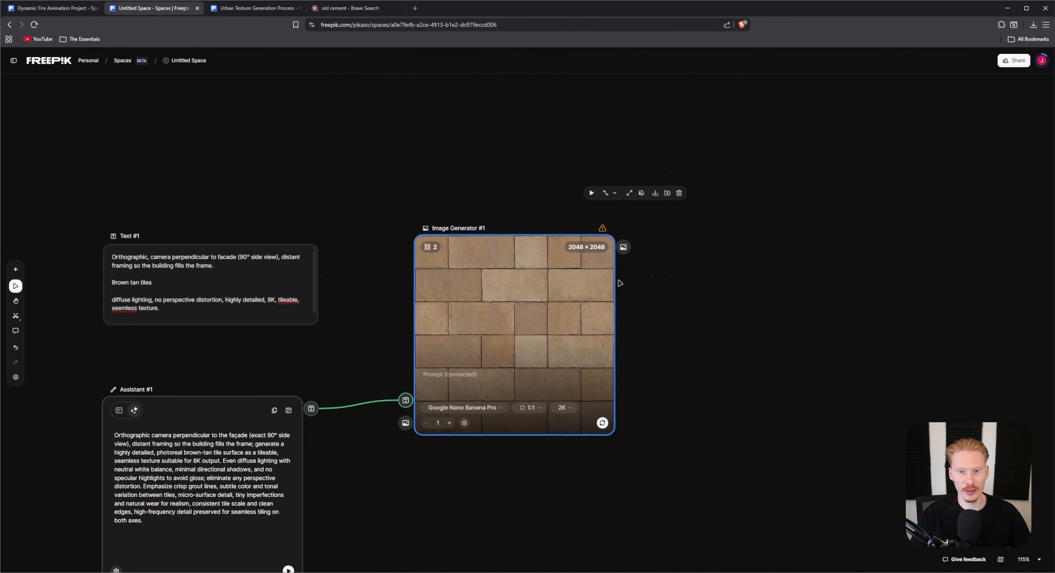
drag(623, 247, 758, 265)
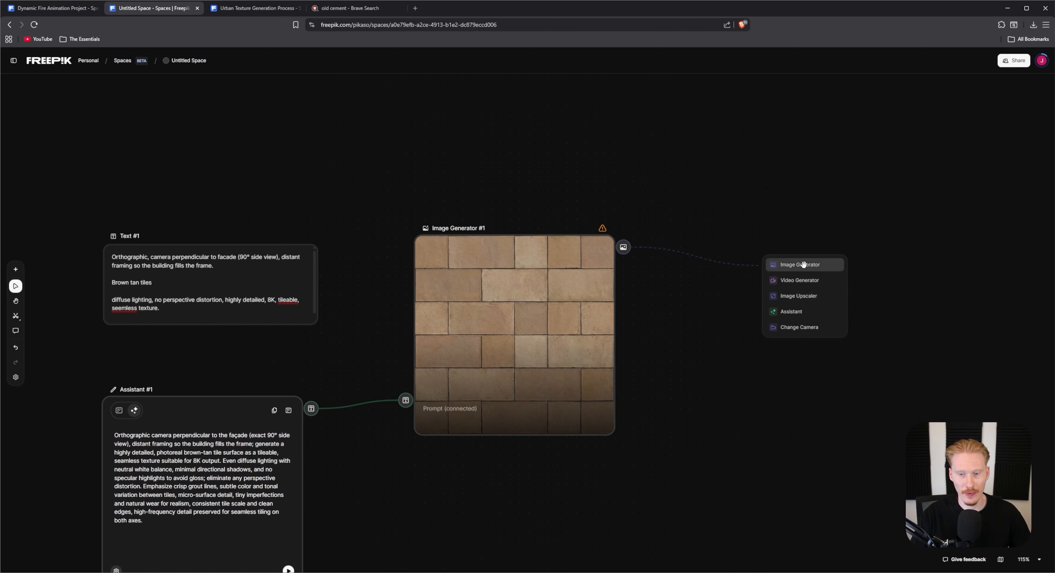
click(779, 264)
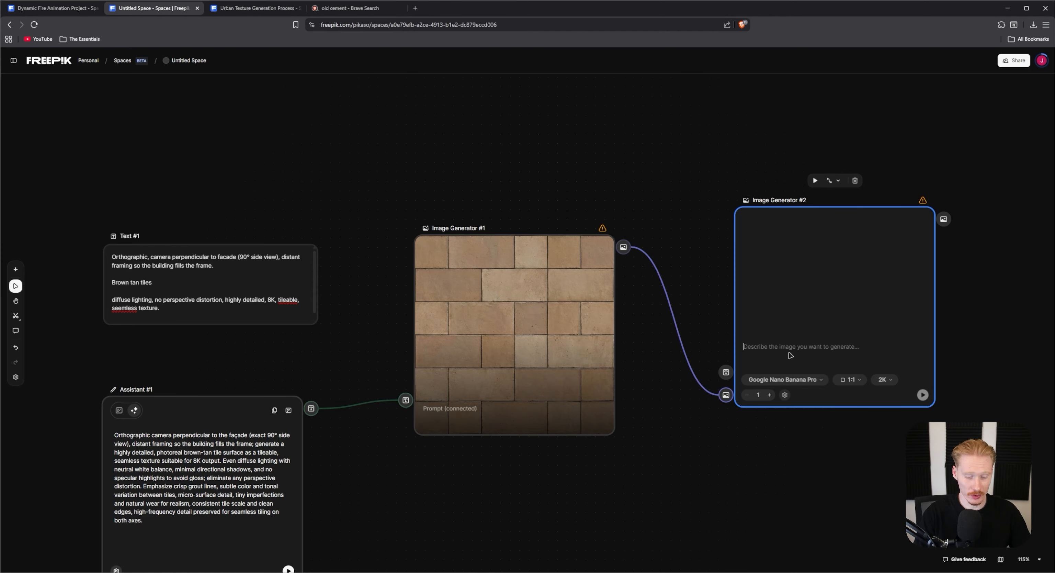
Prompt Image Generator #2 to generate a displacement map from this texture, and run the generation.
text(Can you)
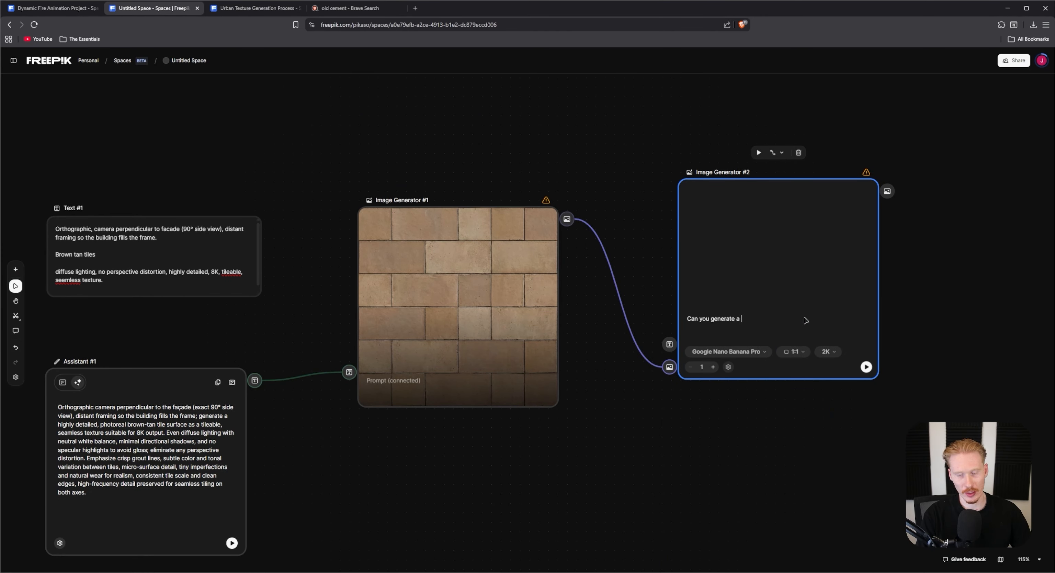
text(generate a displace)
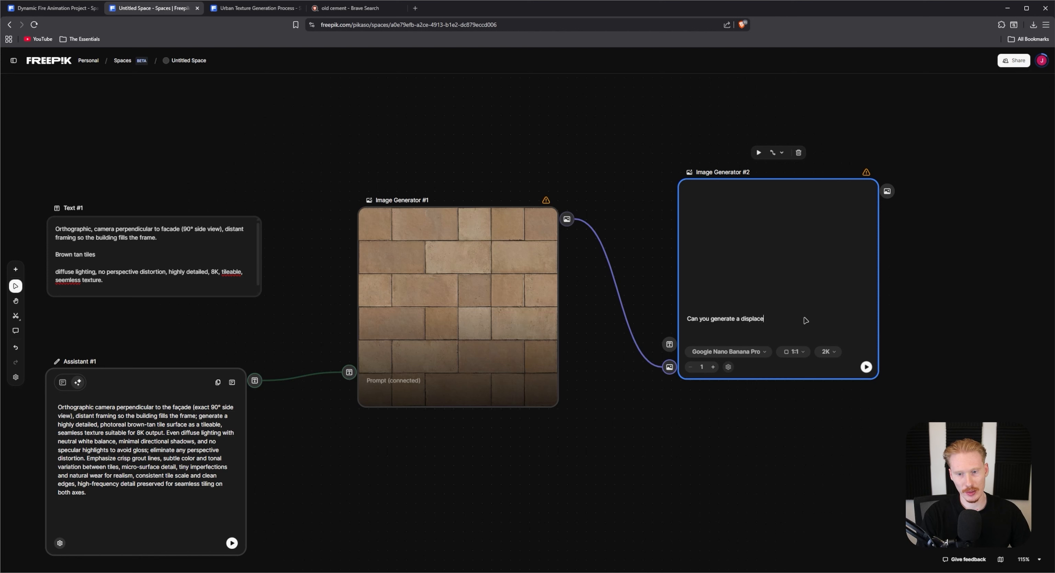
text(ment )
text(texture fr)
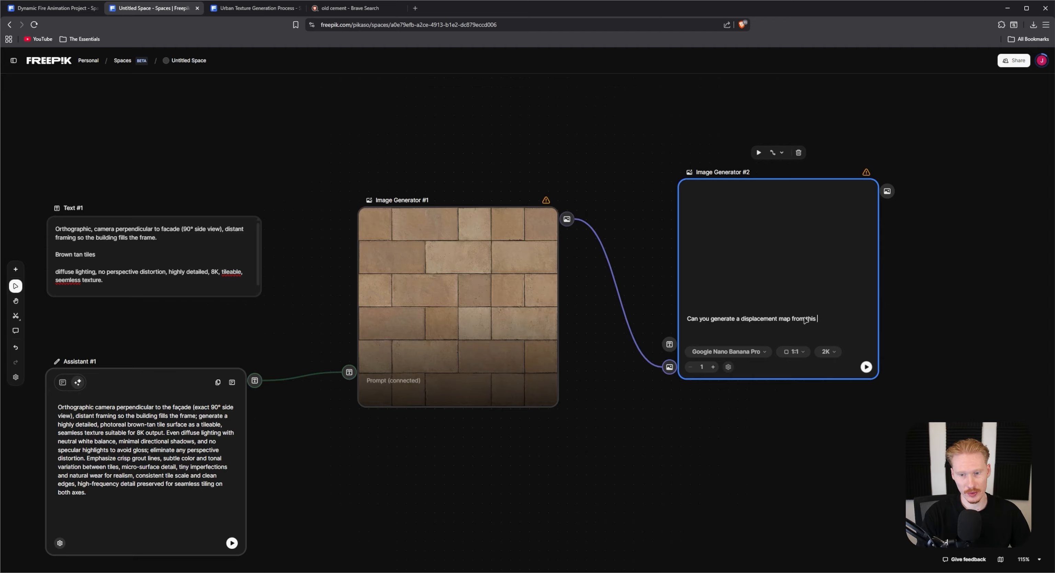
click(866, 367)
Move Image Generator #2 closer to Image Generator #1 so the two nodes line up in a row.
middle_drag(607, 342, 718, 292)
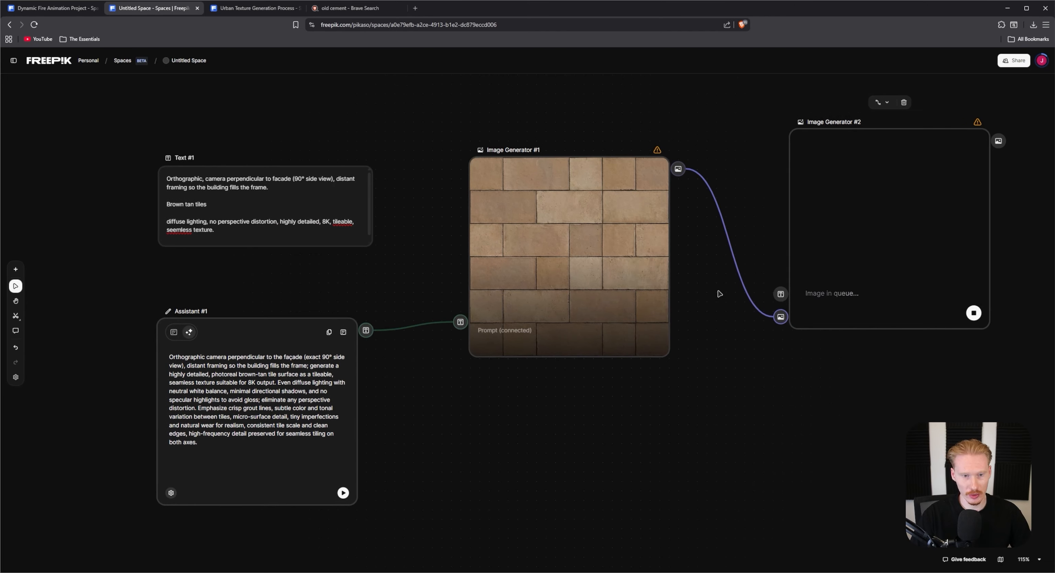
drag(904, 219, 869, 250)
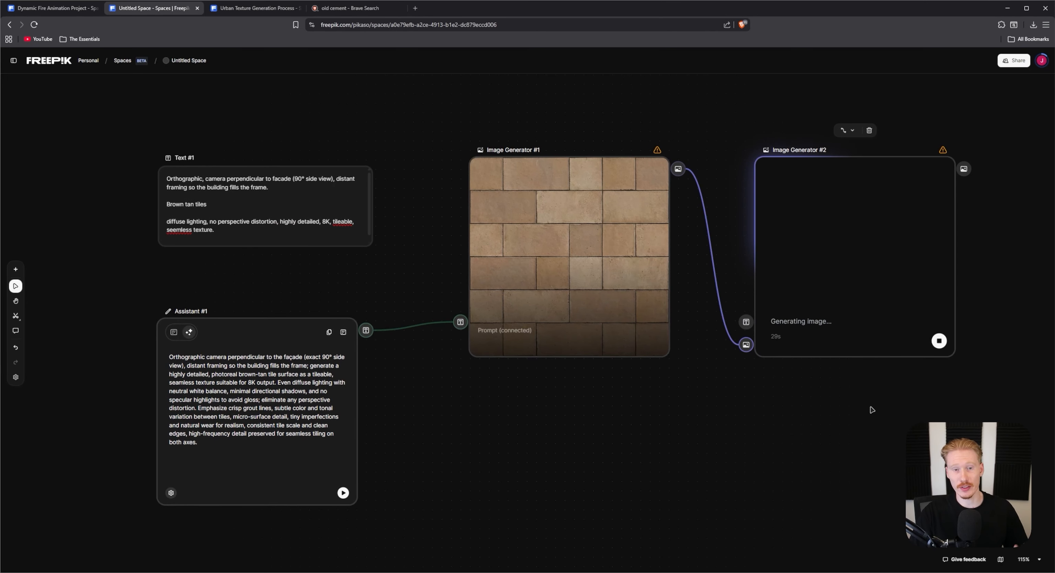
middle_drag(911, 333, 861, 344)
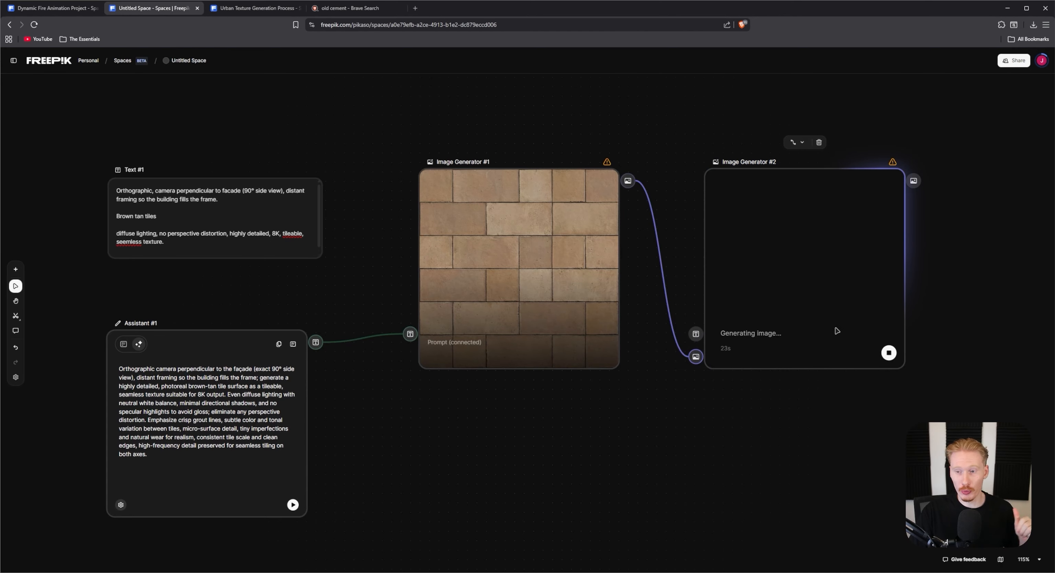
middle_drag(927, 330, 925, 344)
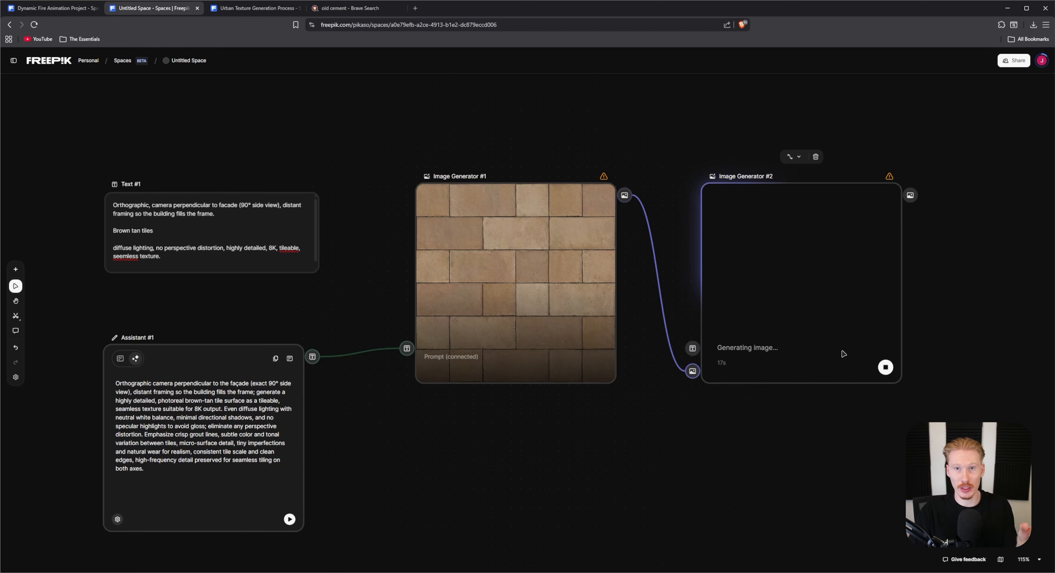
Switch to the Urban Texture Generation space and inspect Image Generator #4's clean gray cement texture up close.
key(ctrl+Tab)
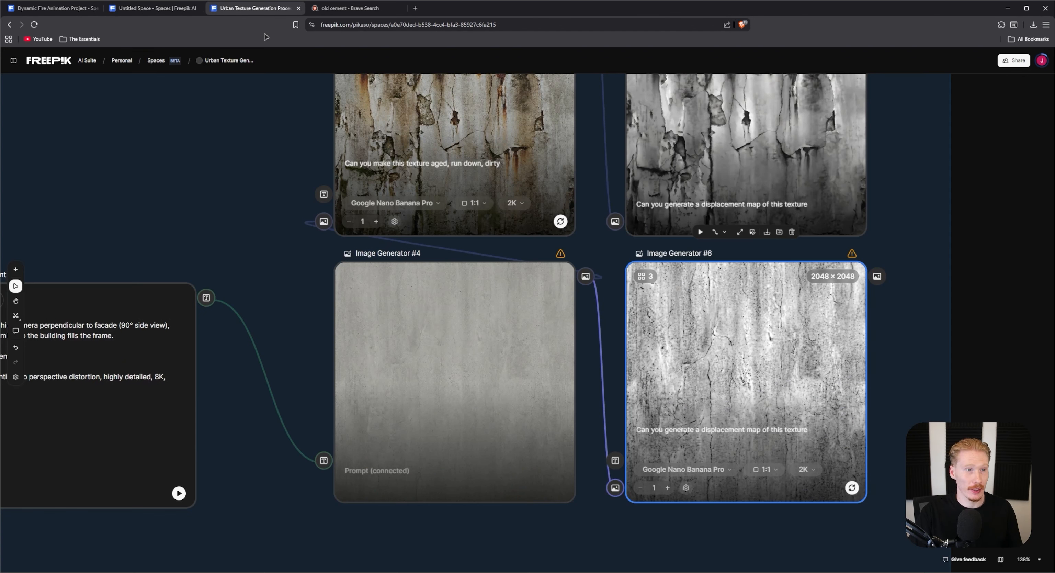
scroll(796, 345, down, 8)
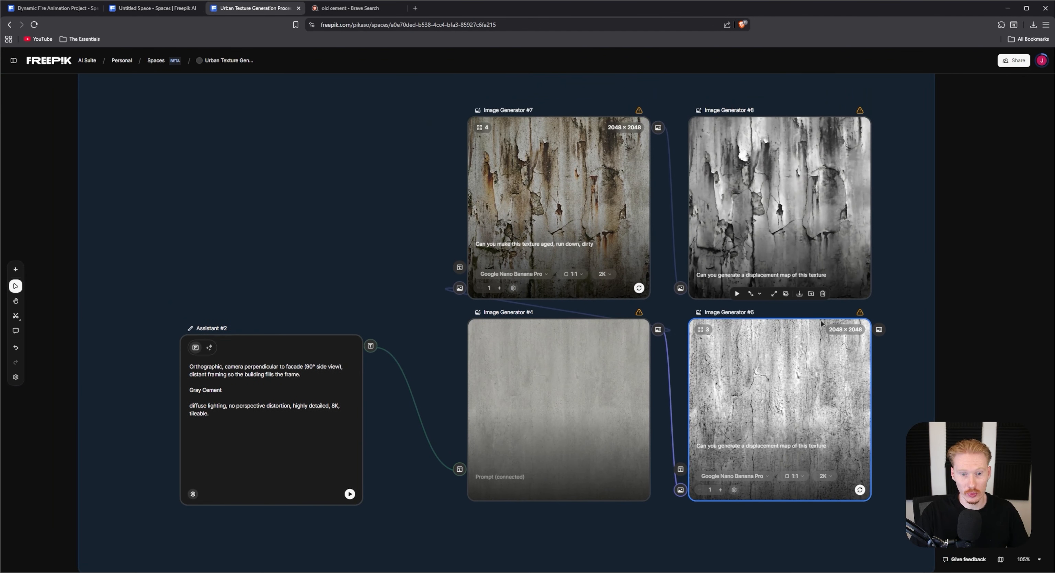
scroll(733, 275, up, 7)
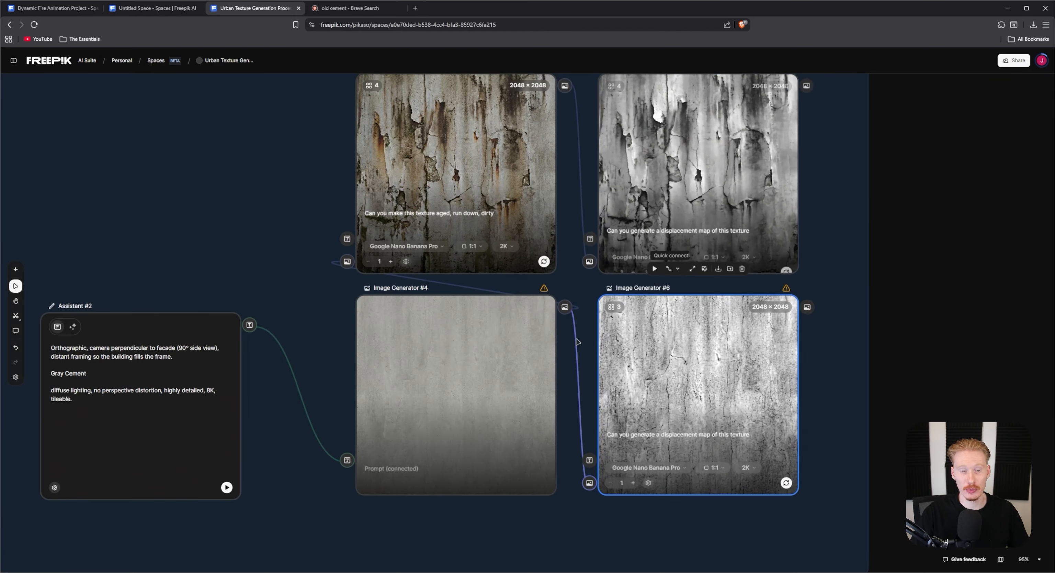
click(507, 386)
double_click(472, 389)
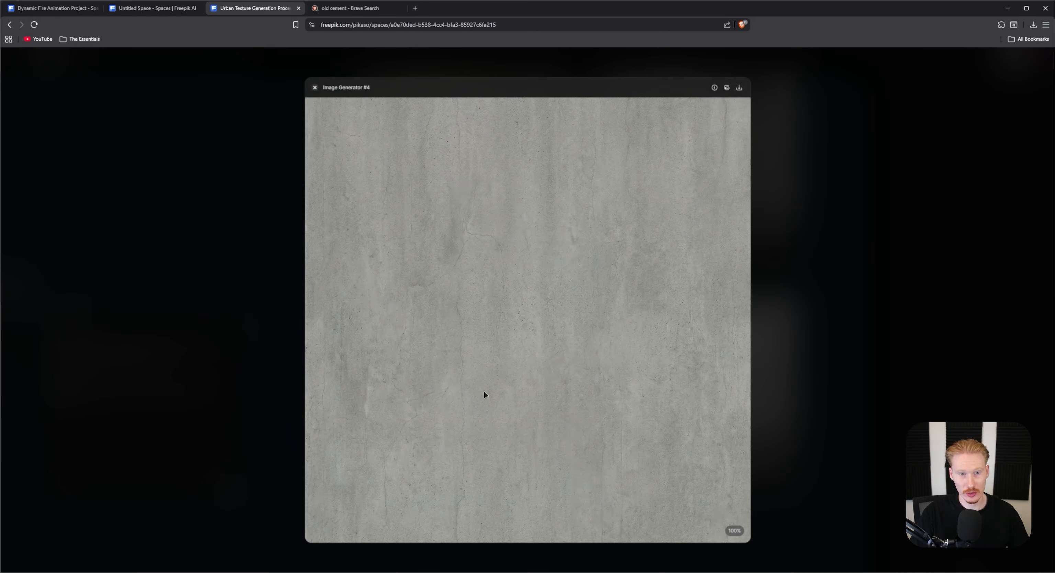
scroll(462, 339, up, 5)
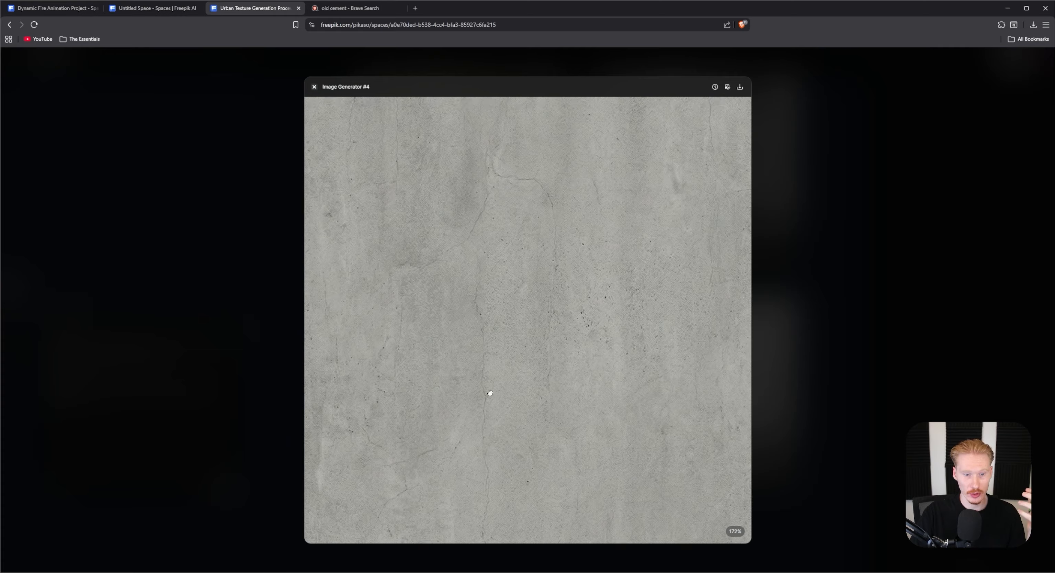
click(804, 339)
Inspect the cement displacement map from Image Generator #6 at full size and close the preview.
click(688, 374)
double_click(688, 373)
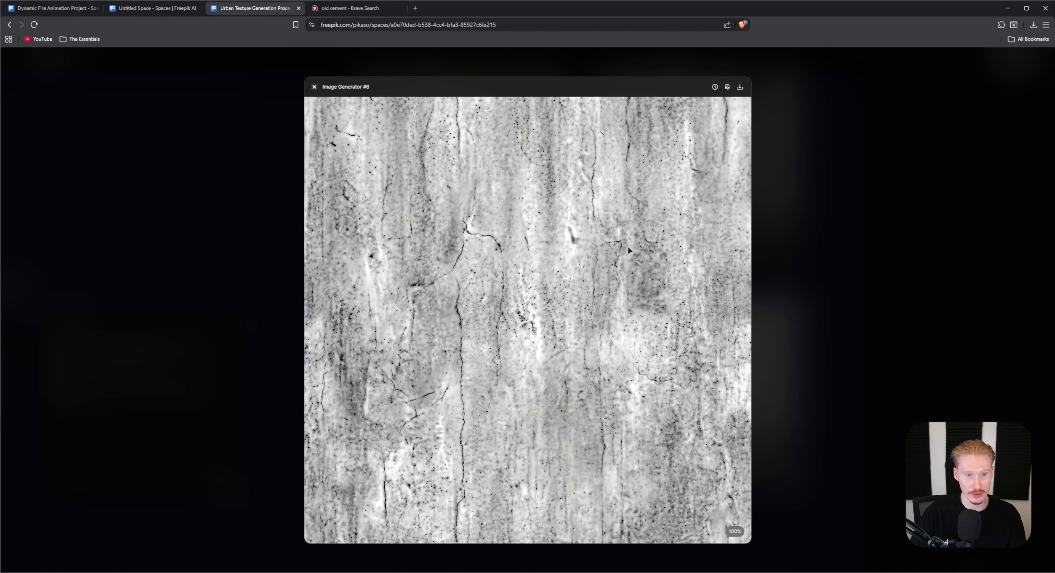
scroll(487, 215, up, 3)
scroll(502, 366, down, 3)
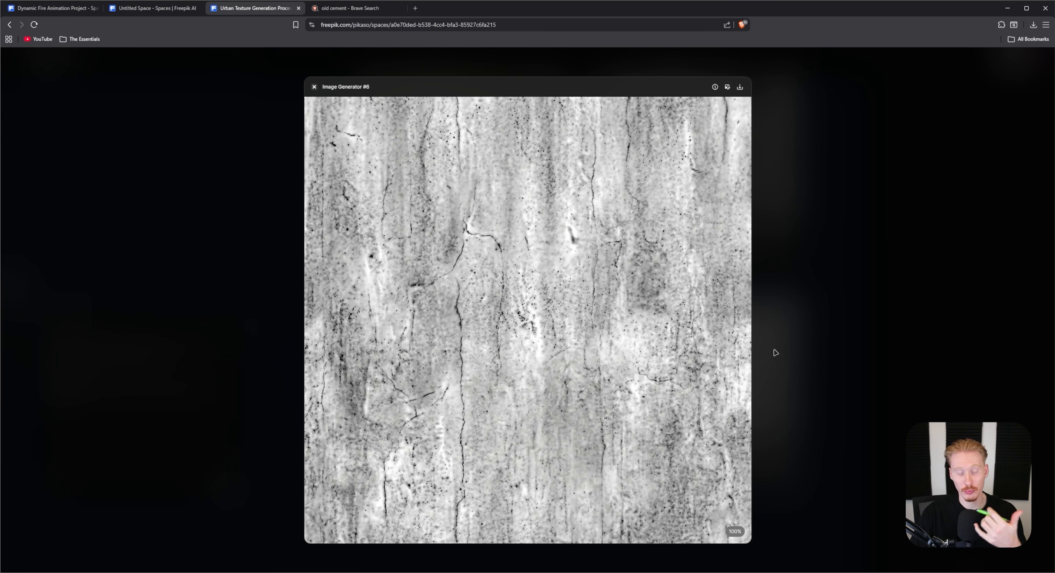
key(Escape)
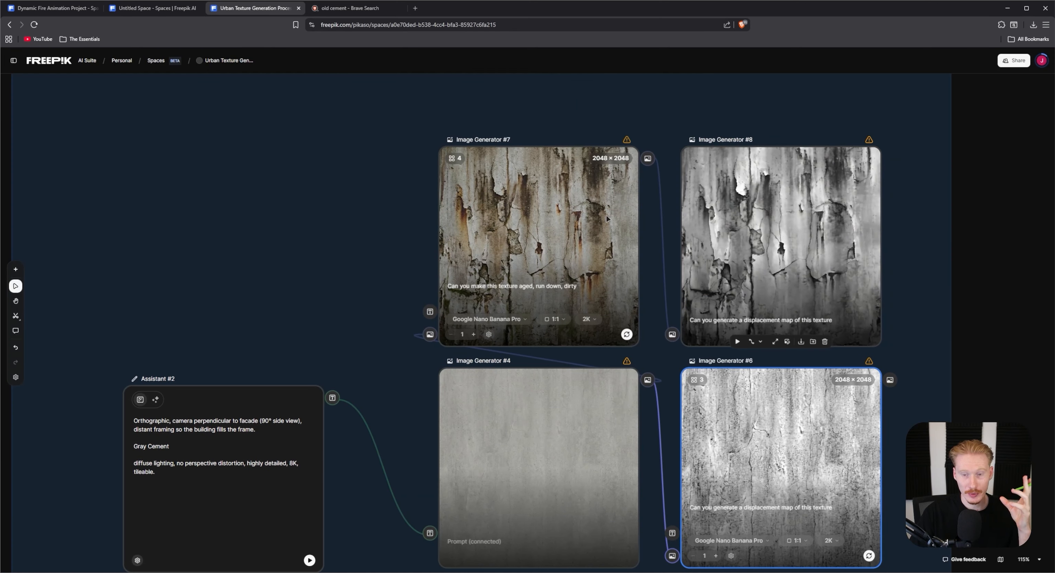
Examine the cracks and rust stains in Image Generator #7's aged cement texture up close, and close the preview.
double_click(541, 262)
scroll(461, 339, up, 3)
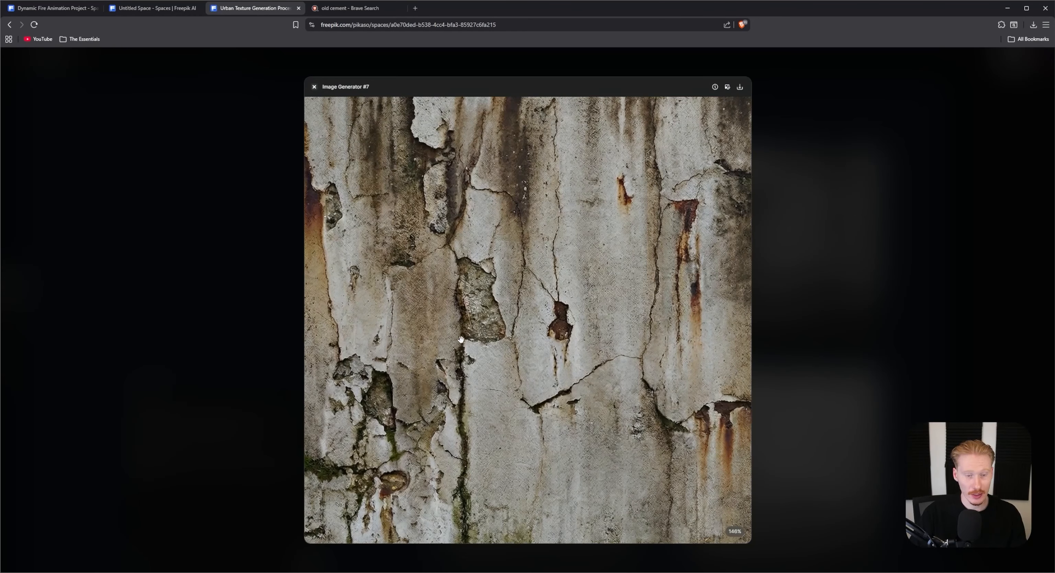
drag(466, 289, 536, 384)
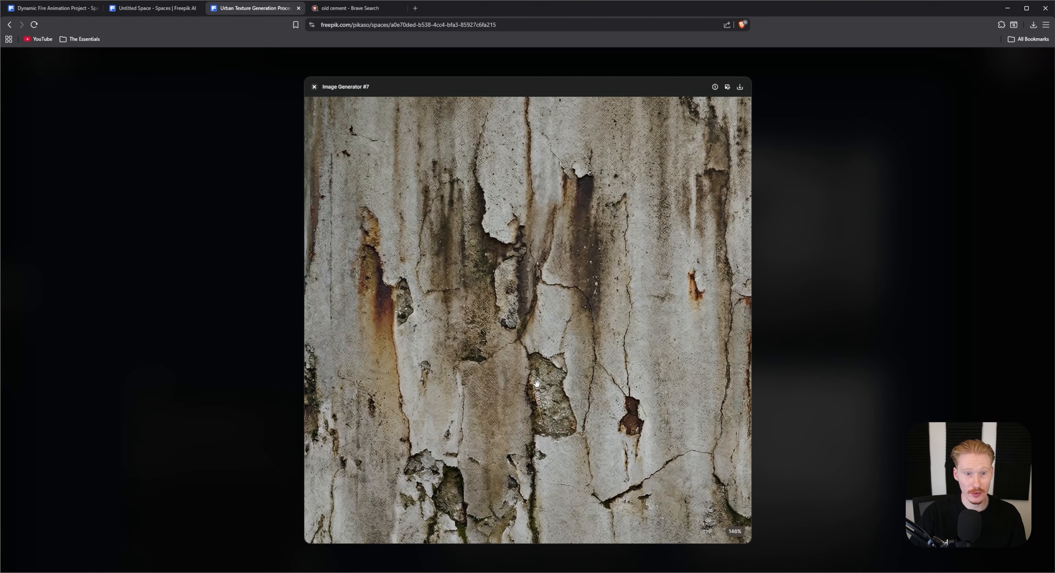
click(272, 304)
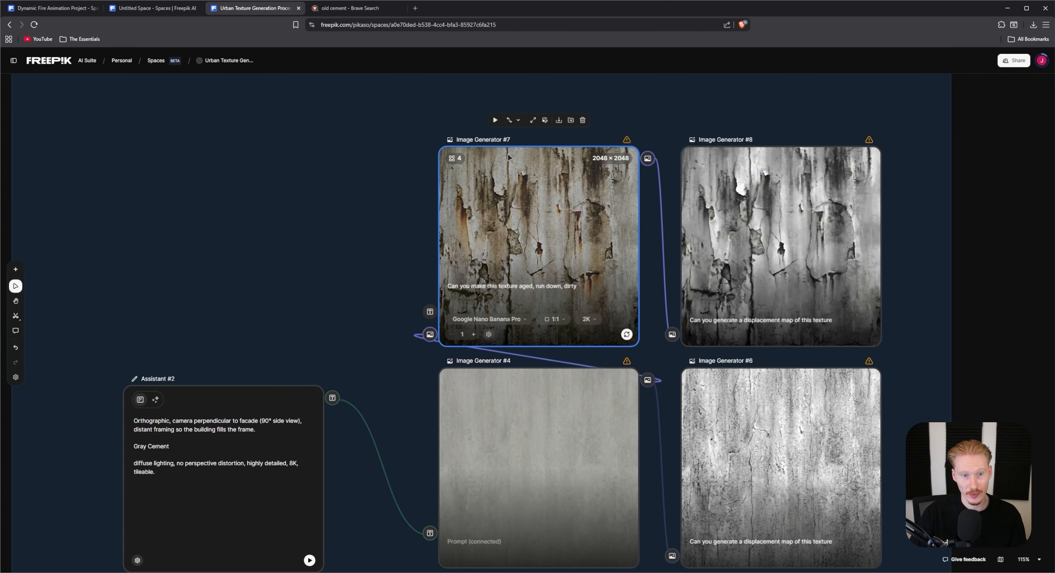
mouse_move(752, 426)
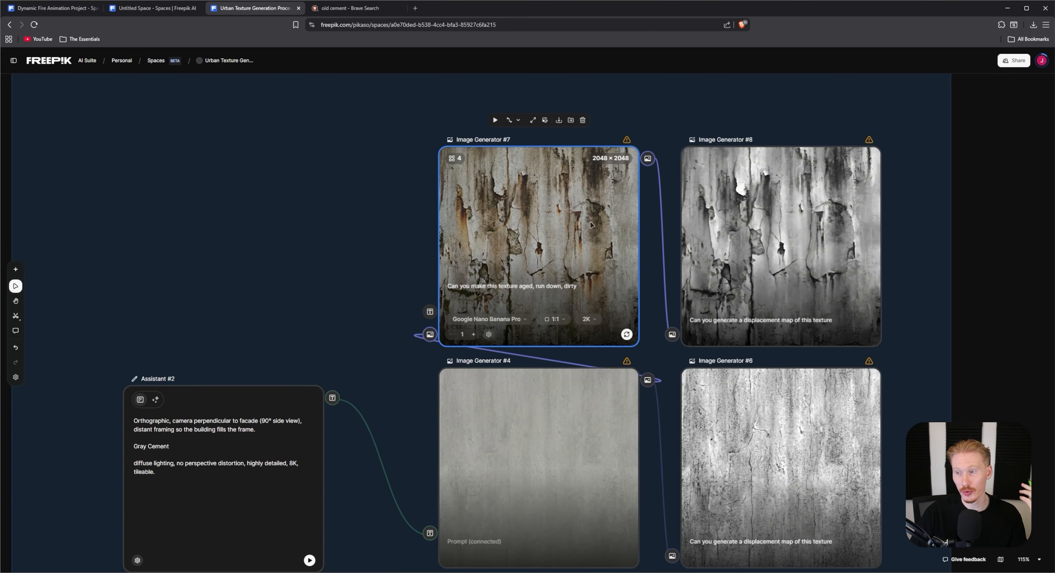
Review the brick facade's 3D Normals Map and 3D Displacement Map generators and their prompts.
middle_drag(538, 186, 602, 341)
click(904, 207)
middle_drag(663, 187, 562, 389)
middle_drag(778, 114, 462, 343)
middle_drag(962, 276, 593, 309)
middle_drag(869, 253, 865, 269)
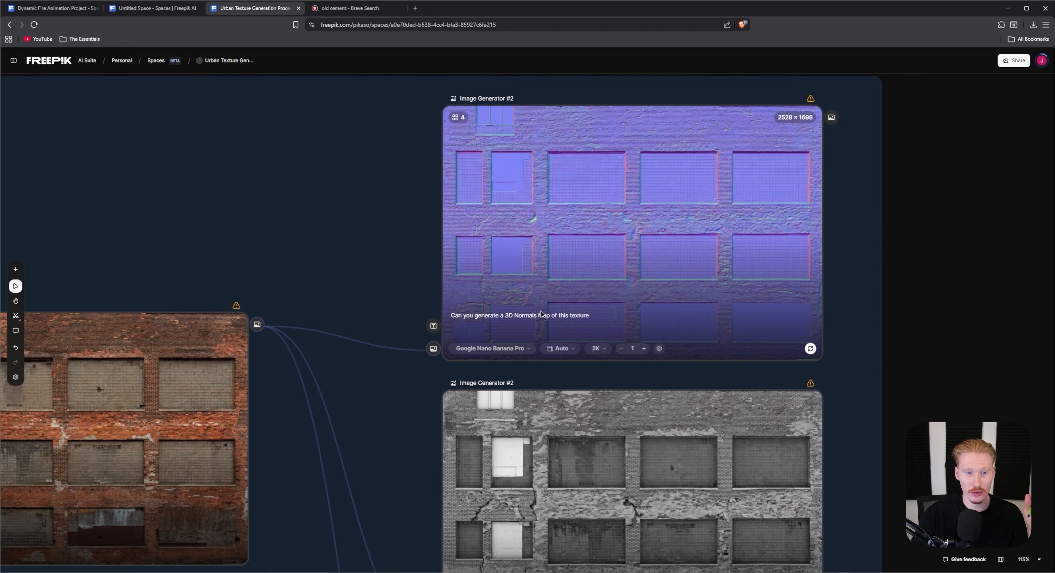
scroll(719, 292, down, 6)
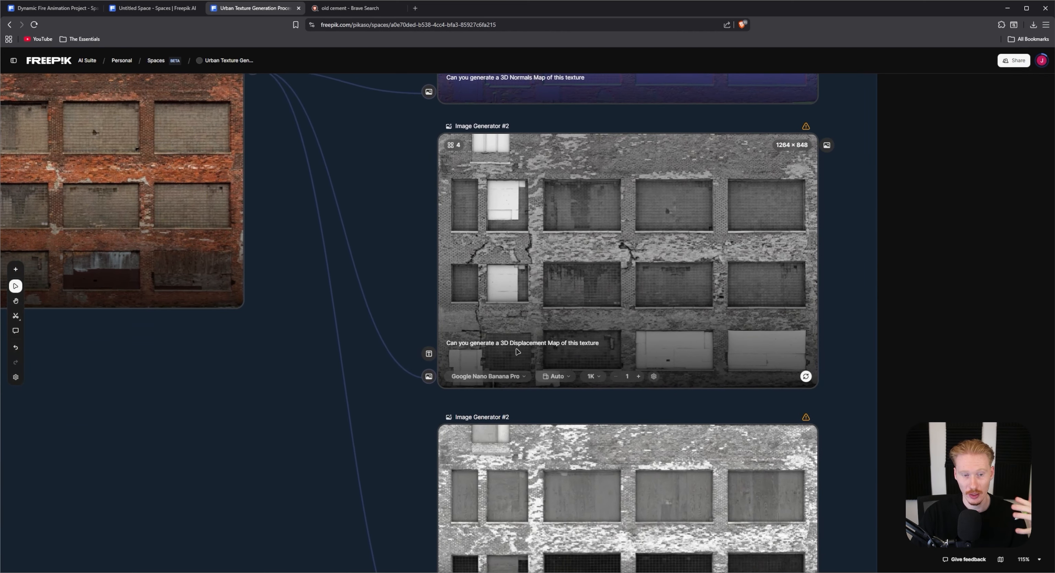
Switch to the Untitled Space, inspect Image Generator #2's tile displacement map up close, and close the preview.
scroll(589, 360, down, 7)
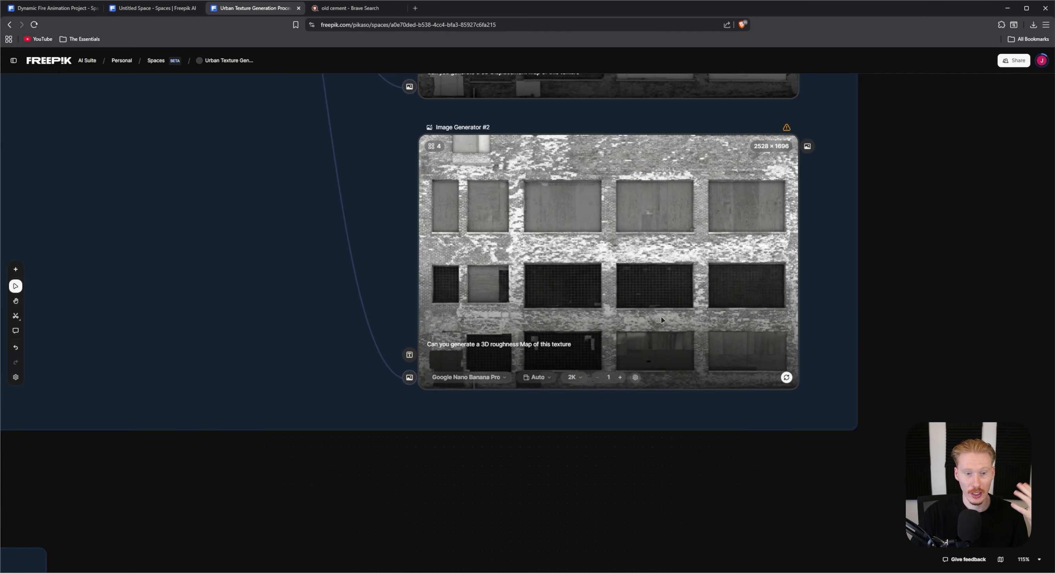
click(159, 8)
middle_drag(855, 429, 784, 443)
click(785, 443)
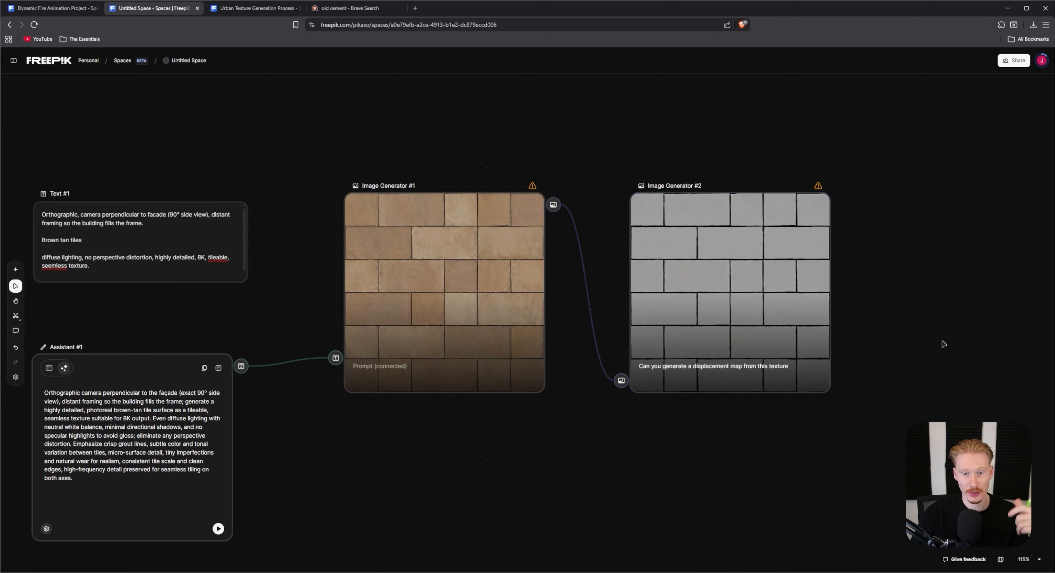
double_click(757, 293)
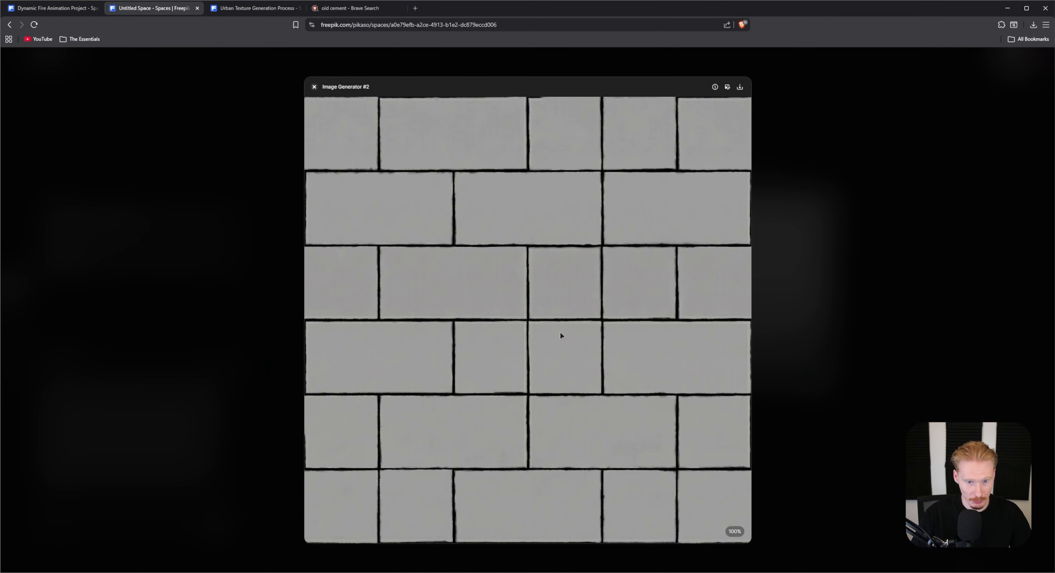
scroll(562, 335, up, 5)
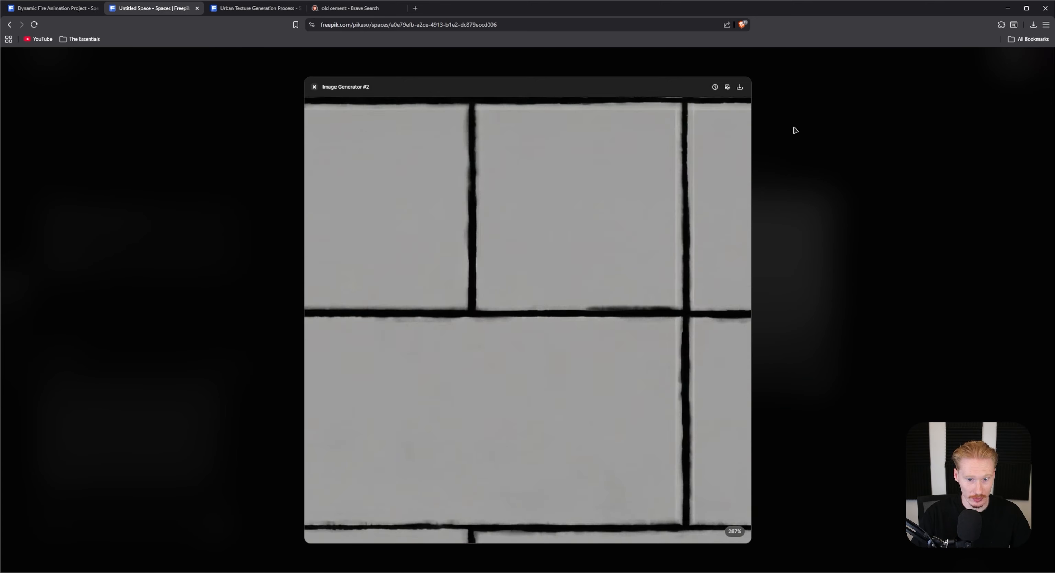
scroll(476, 290, down, 5)
click(857, 330)
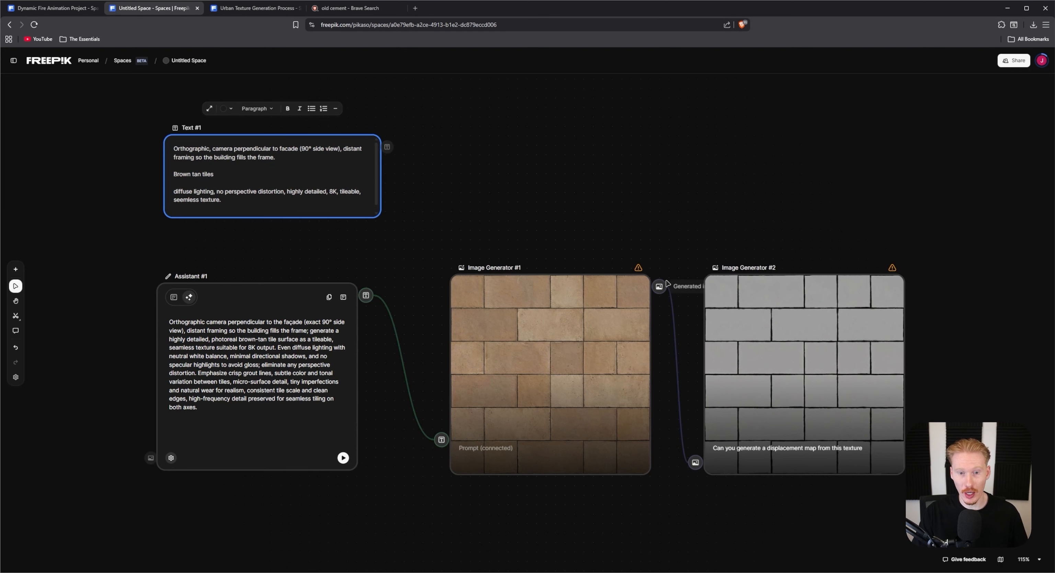
Add an image generator fed by Image Generator #1's texture with the prompt "Make this texture aged, old, stained, and broken tiles".
click(661, 284)
middle_drag(696, 251, 688, 299)
click(655, 265)
drag(650, 335, 563, 184)
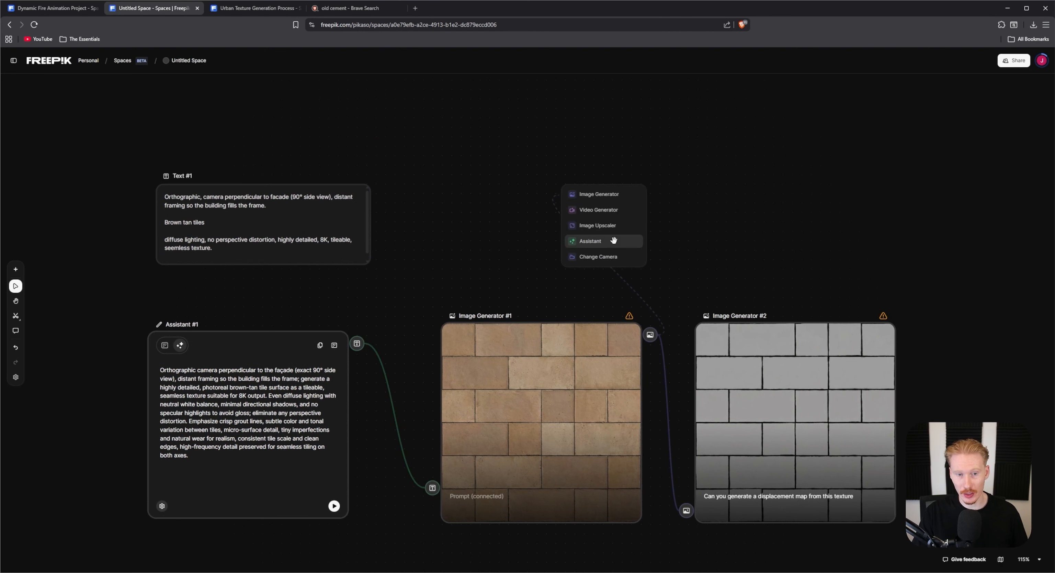
click(610, 194)
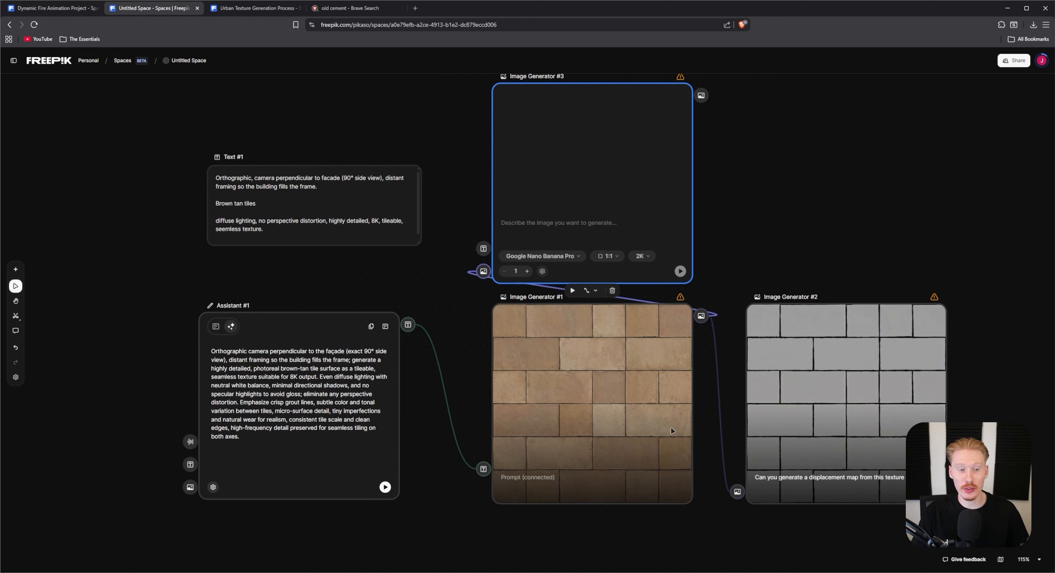
middle_drag(761, 263, 785, 344)
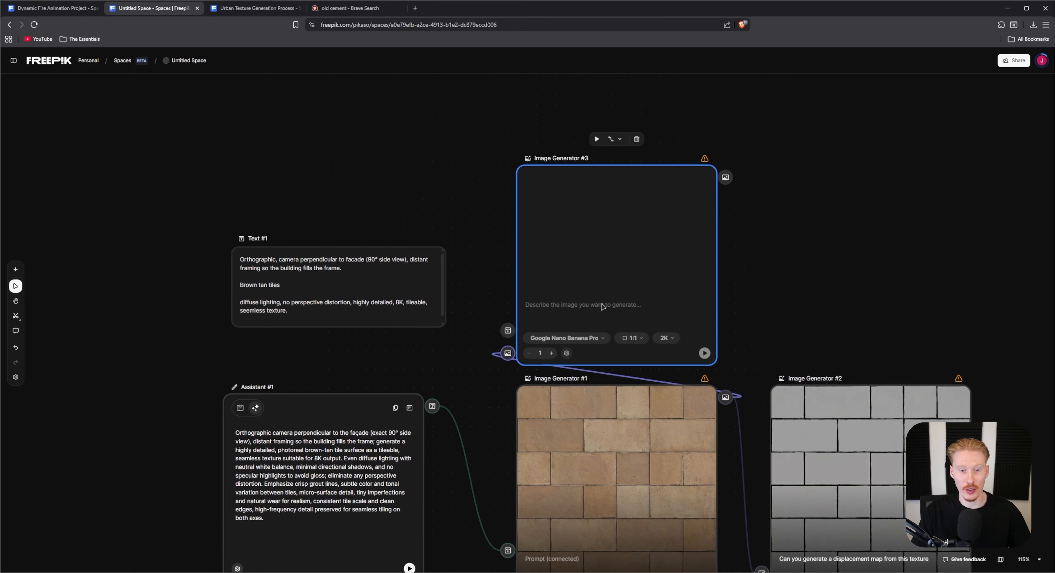
text(Make this texture aged, old, stained, and broken tiles)
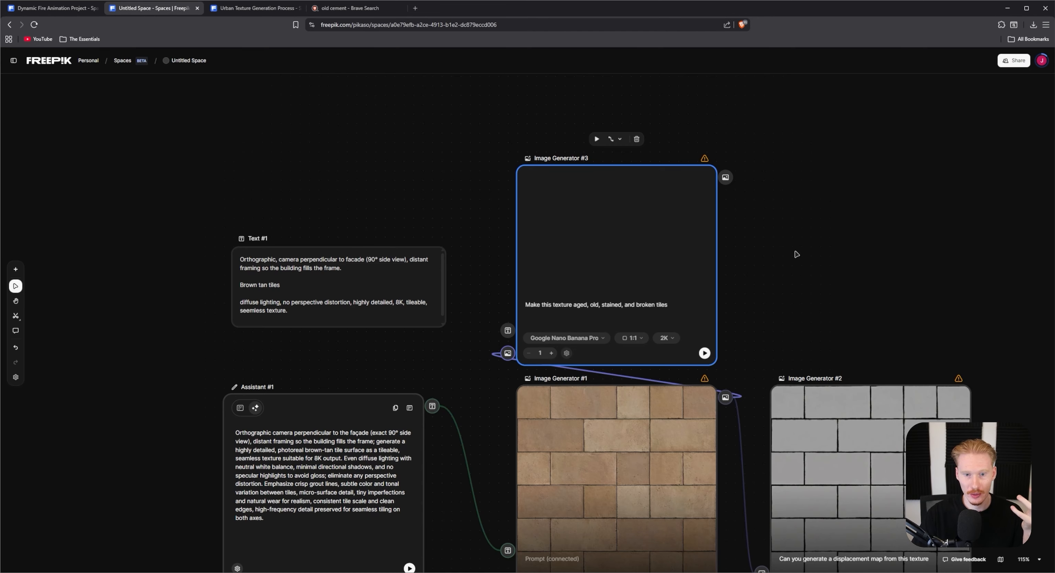
Add another image generator connected to Image Generator #3's output.
click(736, 182)
click(700, 199)
middle_drag(700, 199, 610, 171)
drag(635, 148, 757, 268)
click(780, 274)
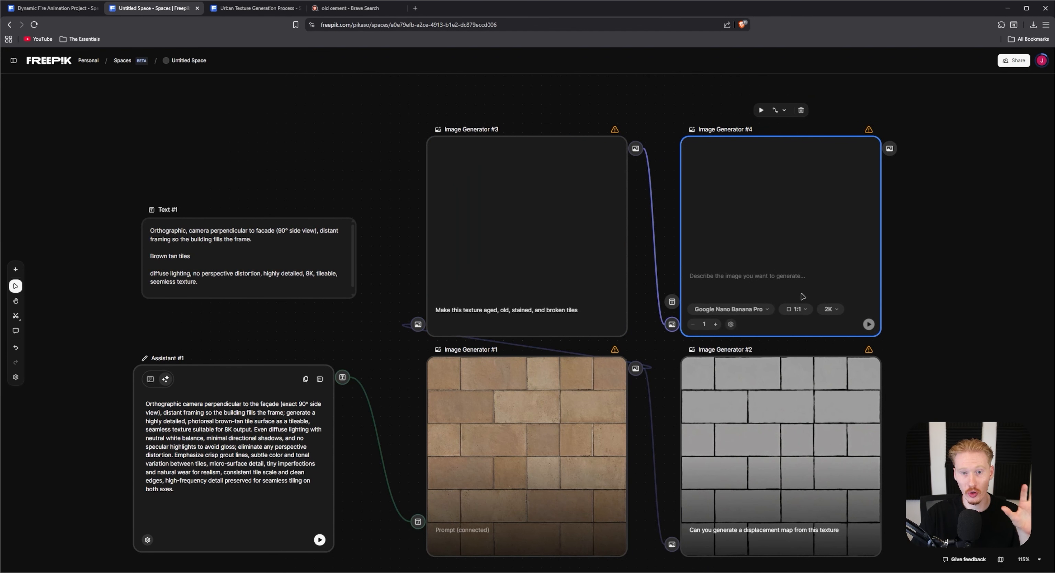
Copy Image Generator #2's prompt "Can you generate a displacement map from this texture" into Image Generator #4.
drag(982, 204, 834, 394)
drag(829, 447, 811, 448)
click(942, 379)
scroll(720, 287, down, 2)
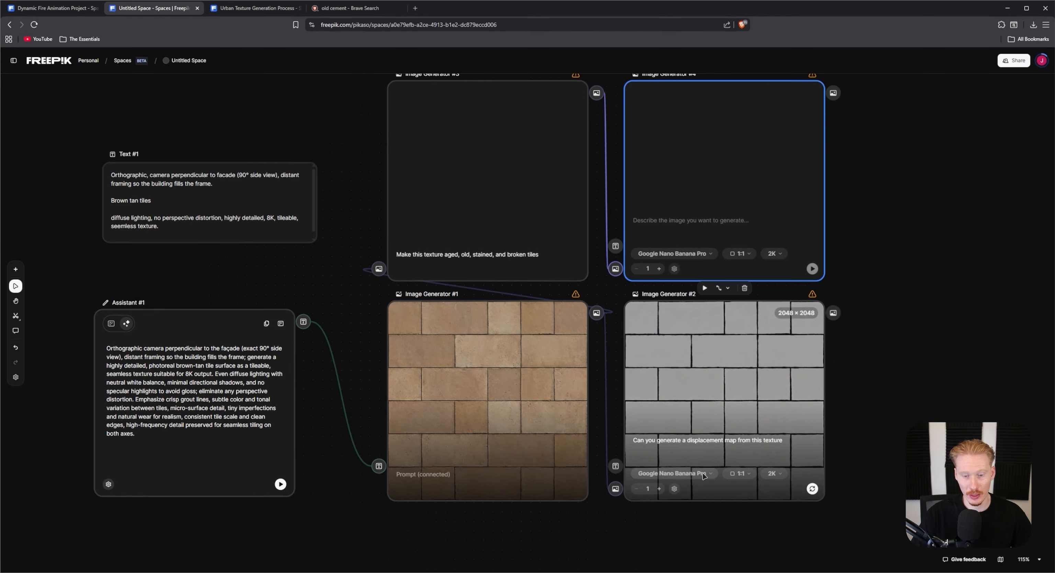
double_click(706, 440)
triple_click(711, 443)
key(ctrl+c)
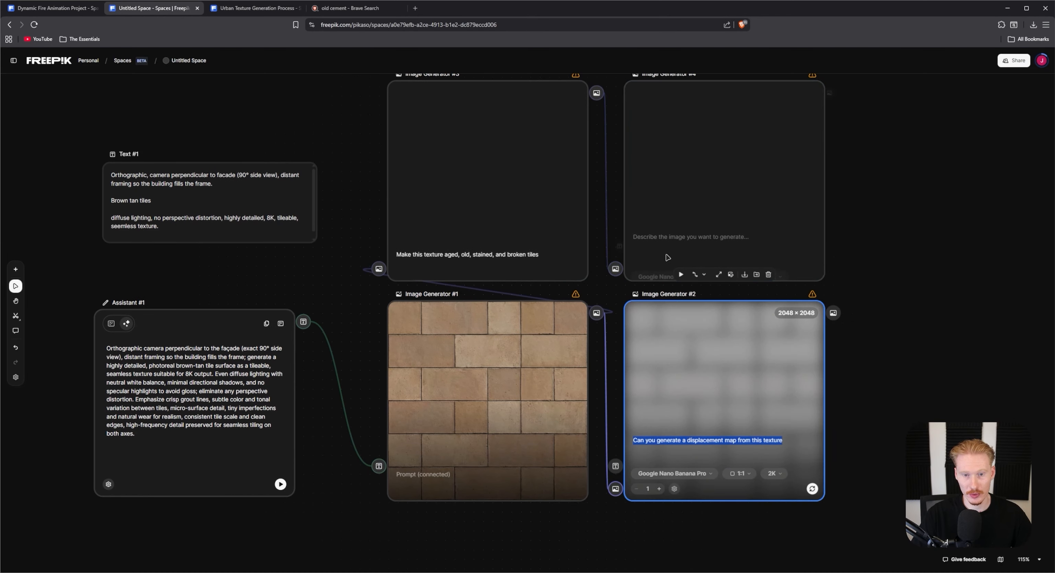
click(670, 228)
key(ctrl+v)
scroll(615, 205, up, 2)
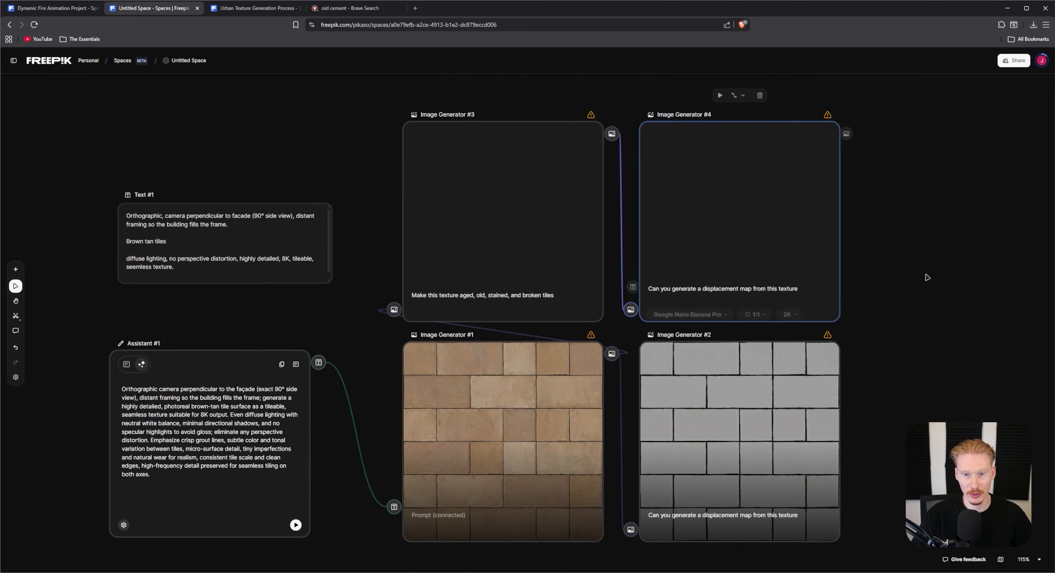
Run the workflow from Image Generator #3 onward so that both it and Image Generator #4 generate.
click(523, 196)
mouse_move(590, 309)
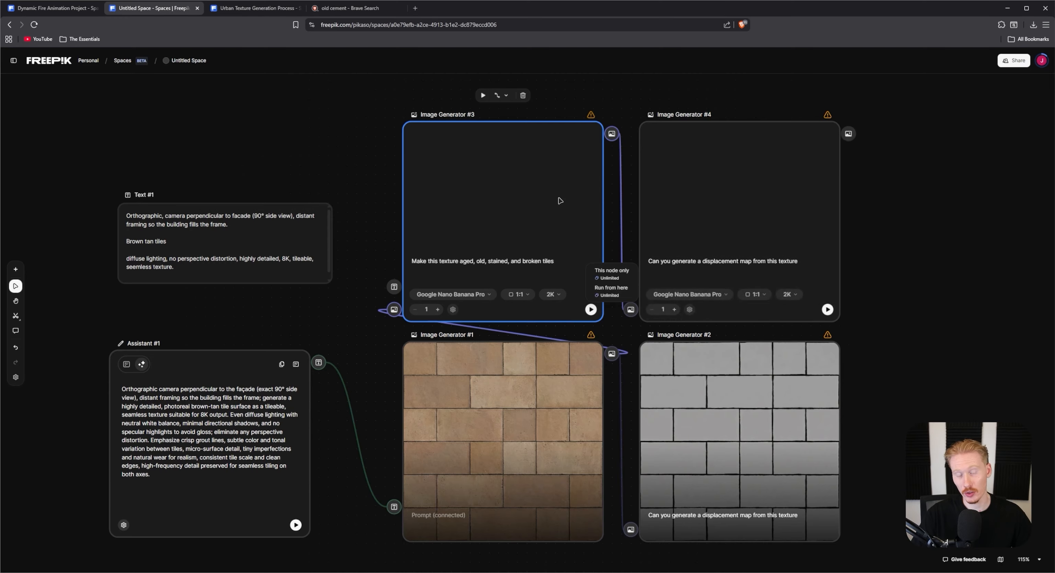
click(610, 289)
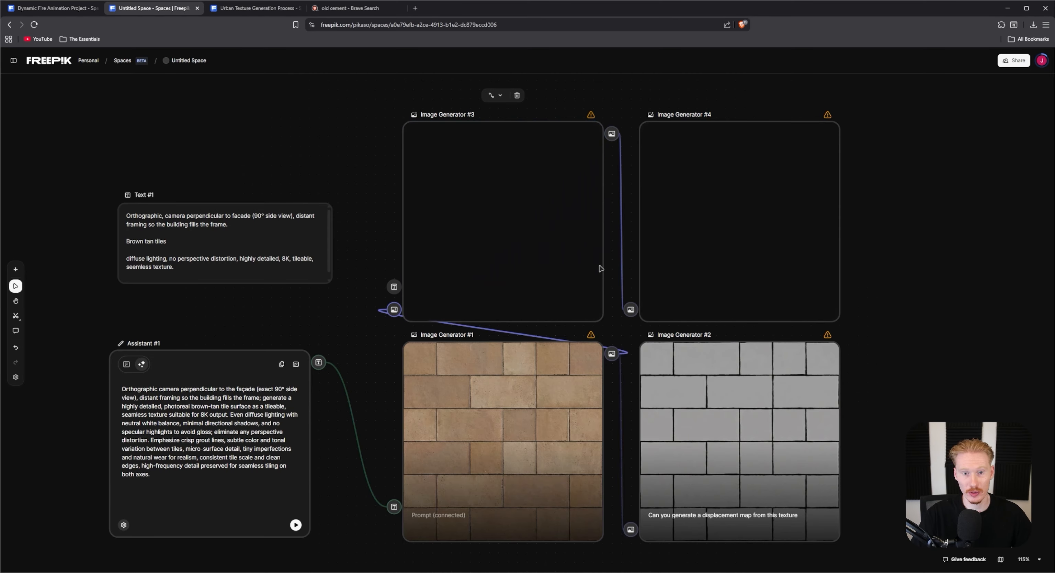
middle_drag(864, 173, 901, 140)
Switch to the Urban Texture Generation space and review the brick factory's Projection Map Extracting workflow, including the Text Prompt node's run options.
key(ctrl+Tab)
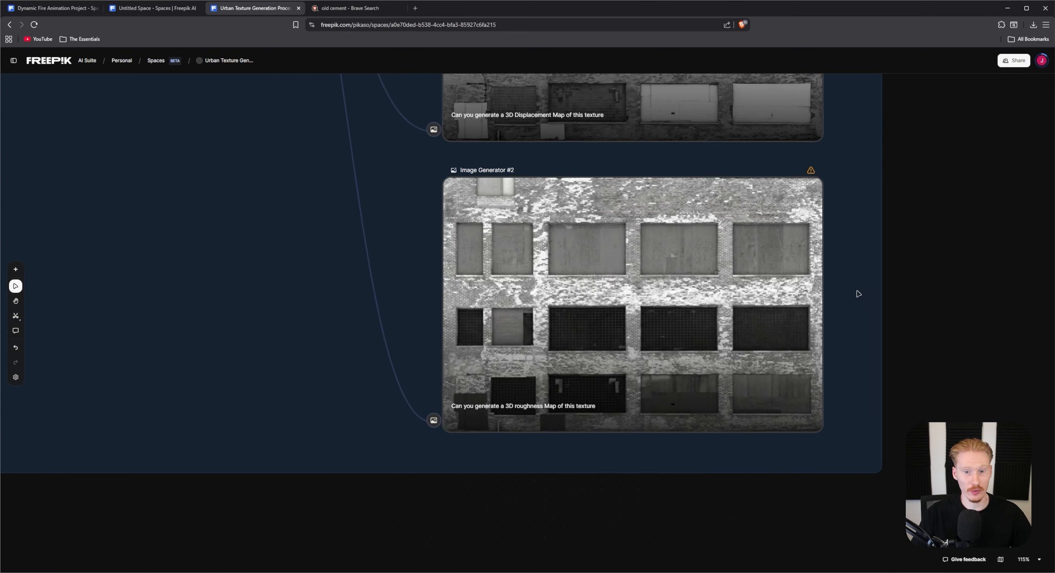
scroll(787, 344, down, 10)
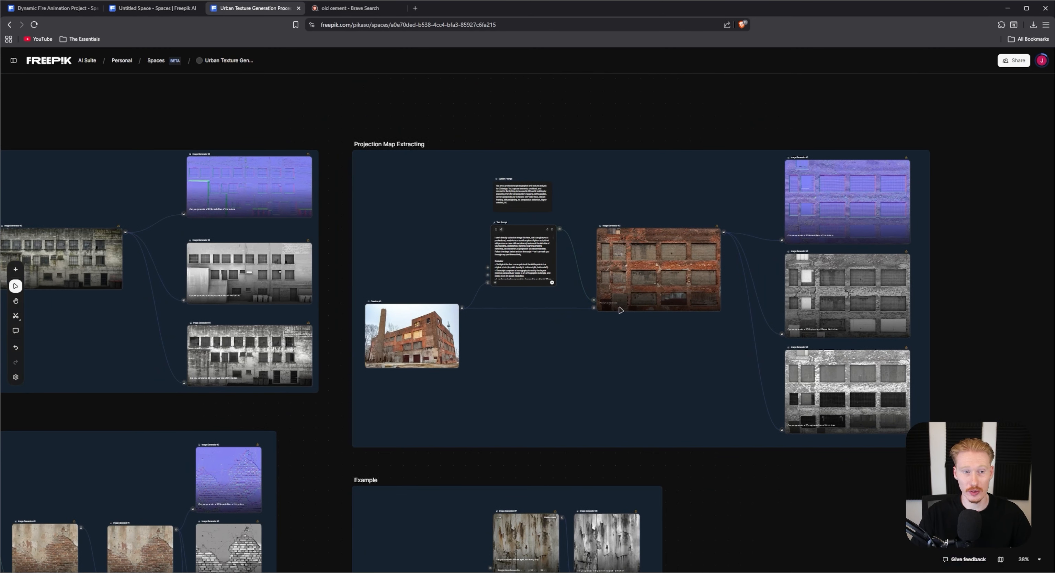
scroll(621, 310, up, 2)
middle_drag(744, 248, 695, 273)
scroll(696, 273, up, 2)
click(218, 388)
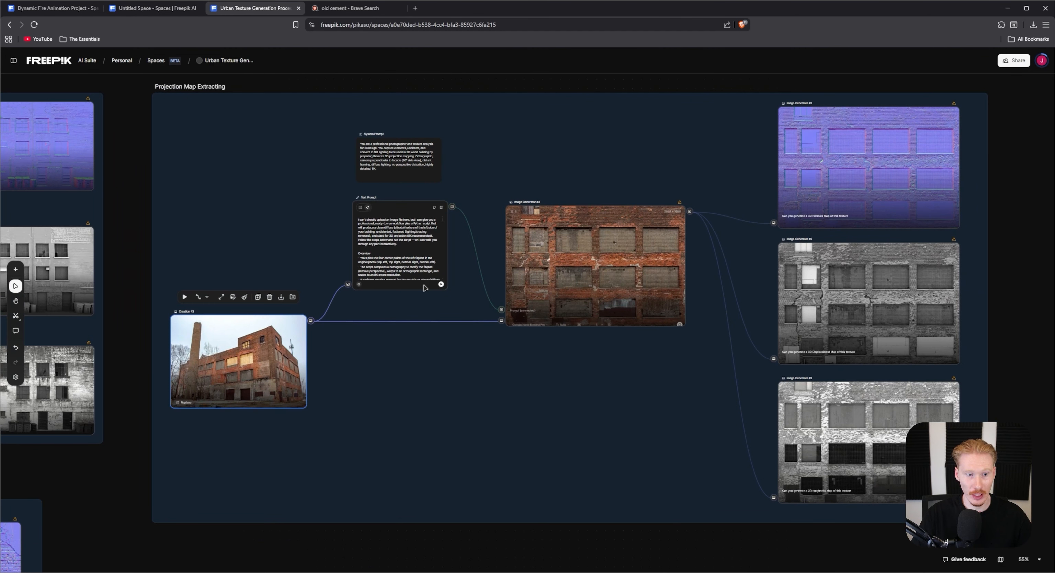
scroll(317, 281, up, 4)
middle_drag(538, 242, 579, 300)
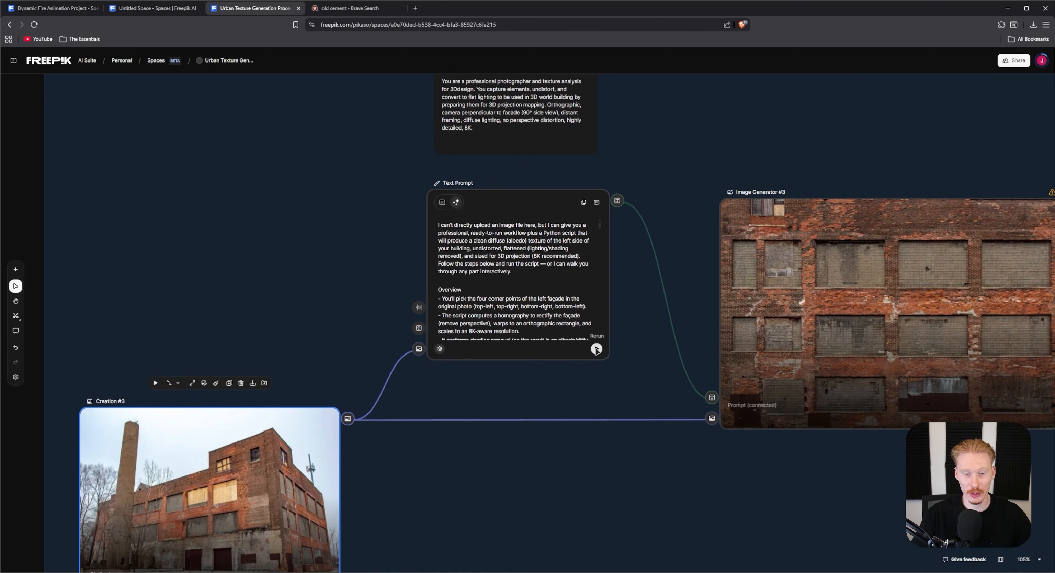
click(596, 348)
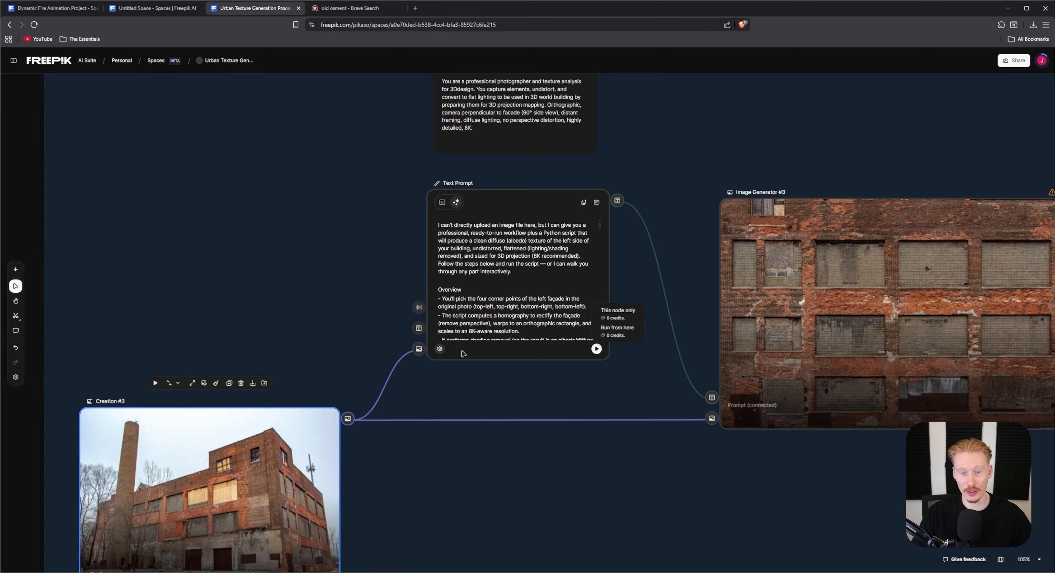
click(472, 380)
scroll(363, 327, down, 3)
middle_drag(908, 328, 676, 319)
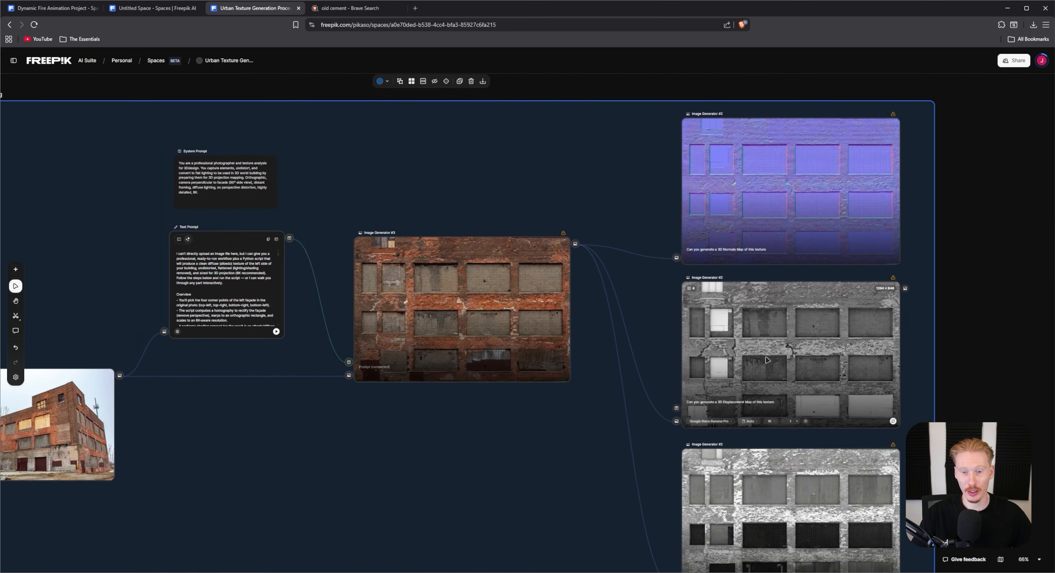
Examine the 4K Upscaler workflow's Assistant #1 prompt and its run options.
scroll(715, 349, down, 3)
middle_drag(112, 395, 838, 82)
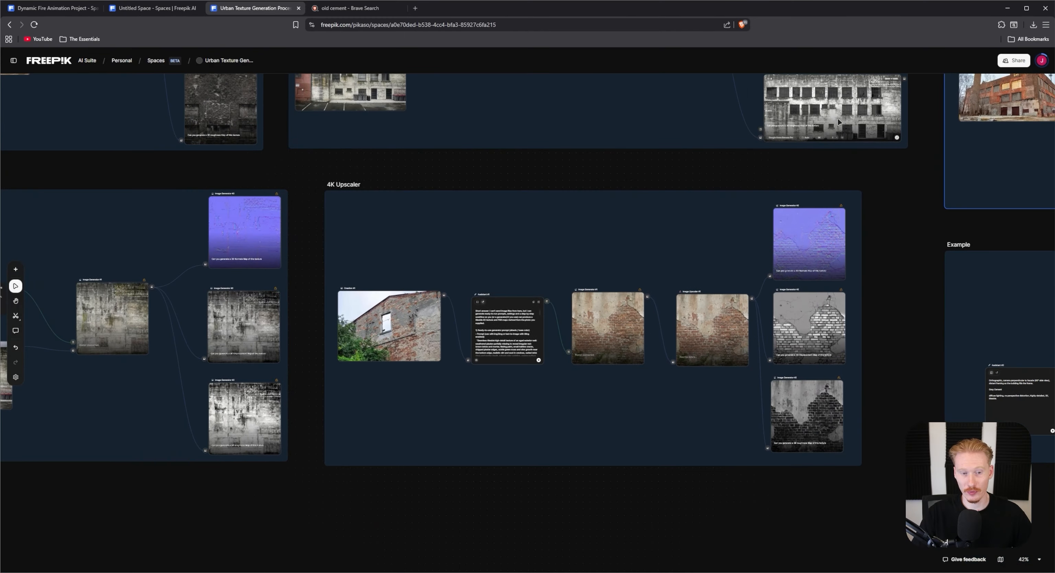
scroll(479, 361, up, 7)
middle_drag(637, 340, 518, 334)
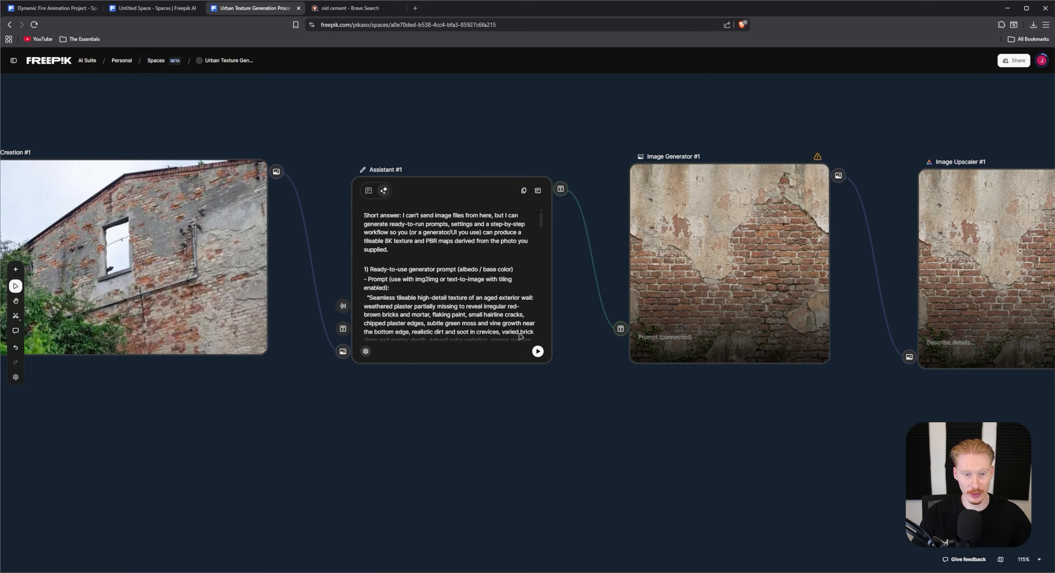
mouse_move(537, 351)
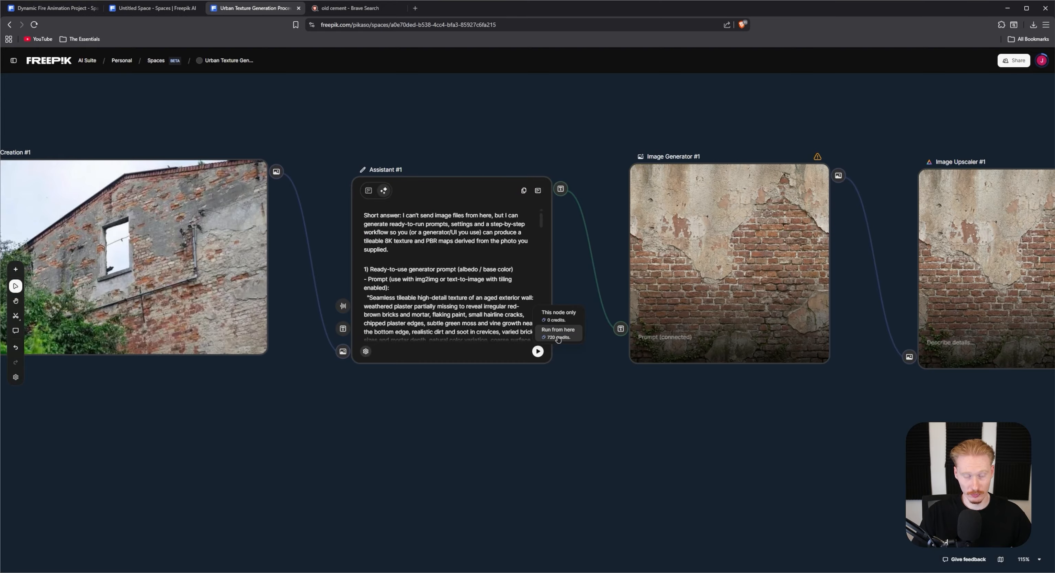
Review the 4K Upscaler workflow's texture and map nodes, preview Image Upscaler #1's brick texture, and close the preview.
middle_drag(789, 226, 180, 305)
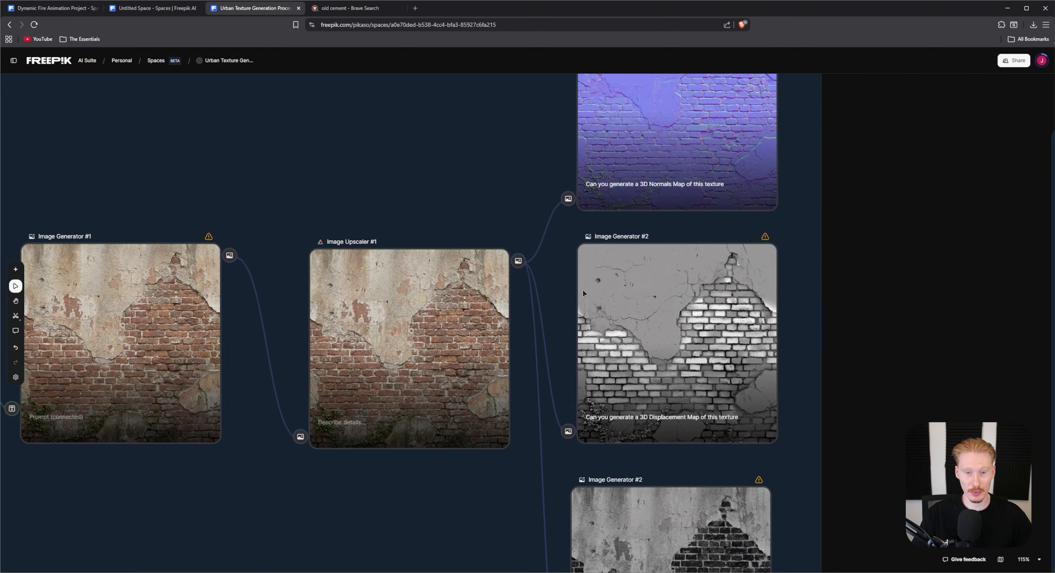
scroll(660, 166, down, 2)
scroll(661, 165, down, 4)
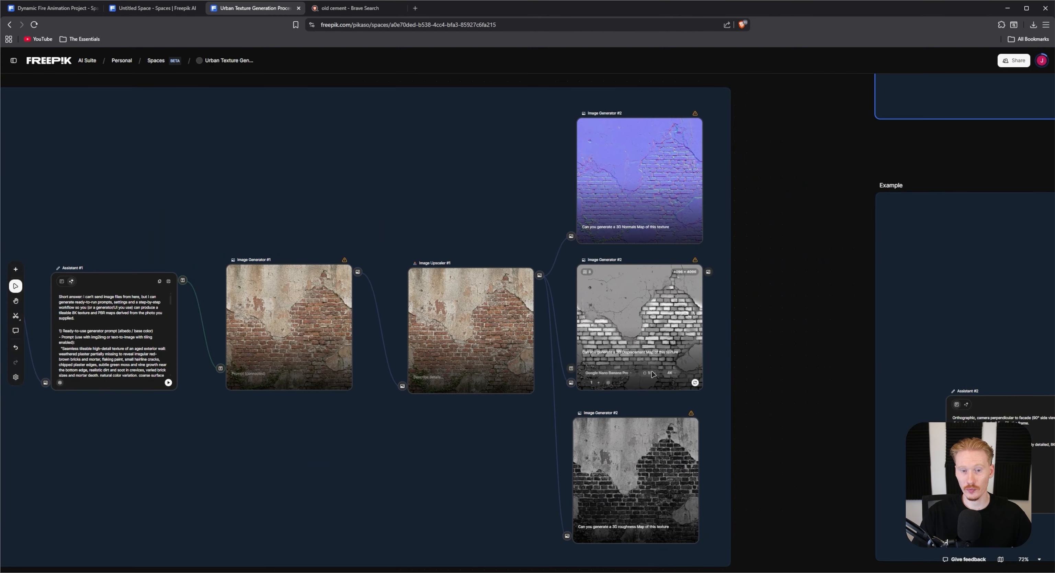
scroll(615, 286, up, 3)
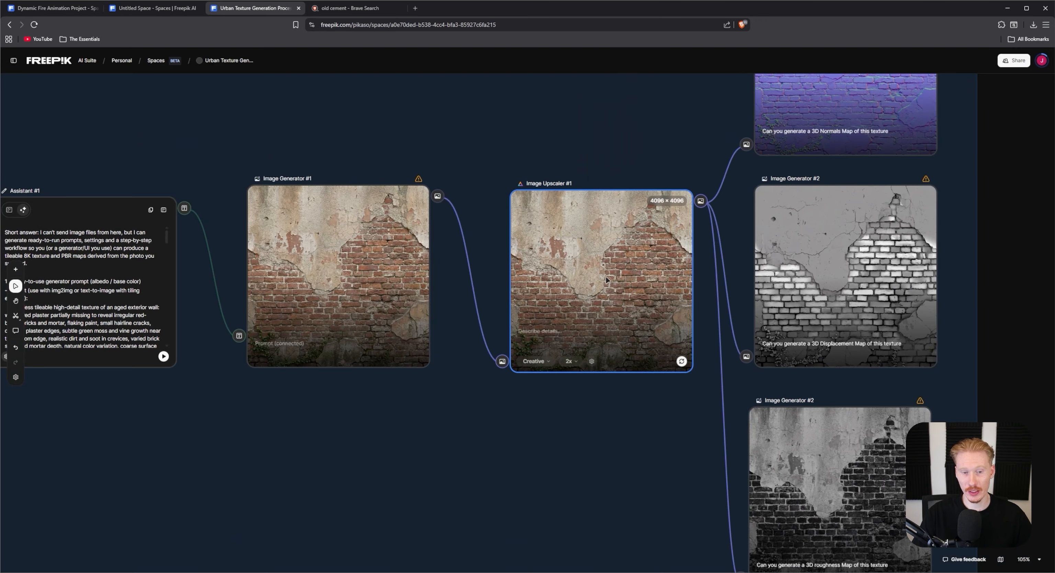
double_click(604, 277)
click(835, 298)
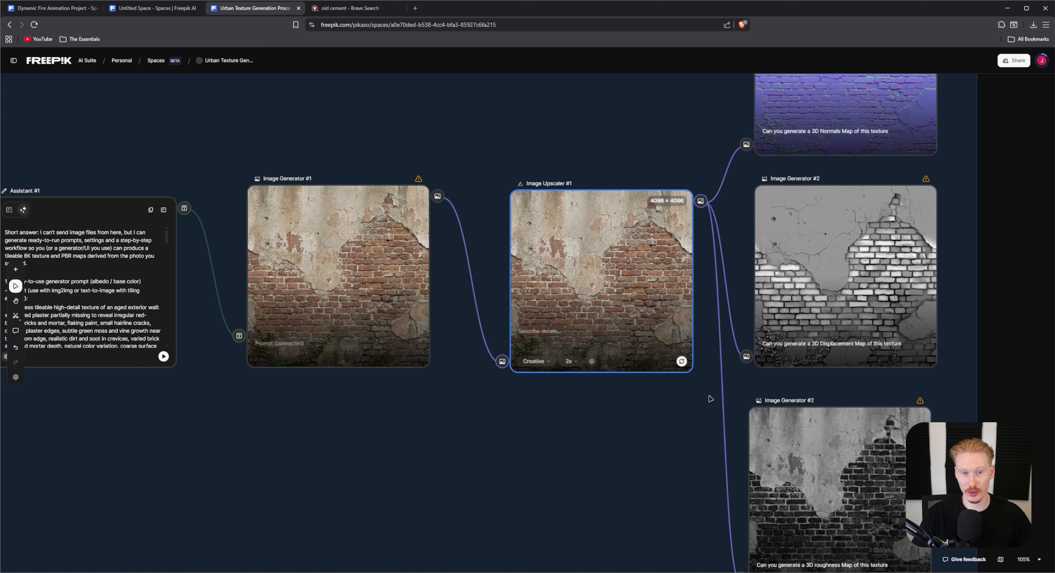
Review the 2K Textures workflow and check Image Generator #1's run options without running it.
scroll(709, 399, down, 7)
middle_drag(741, 244, 859, 315)
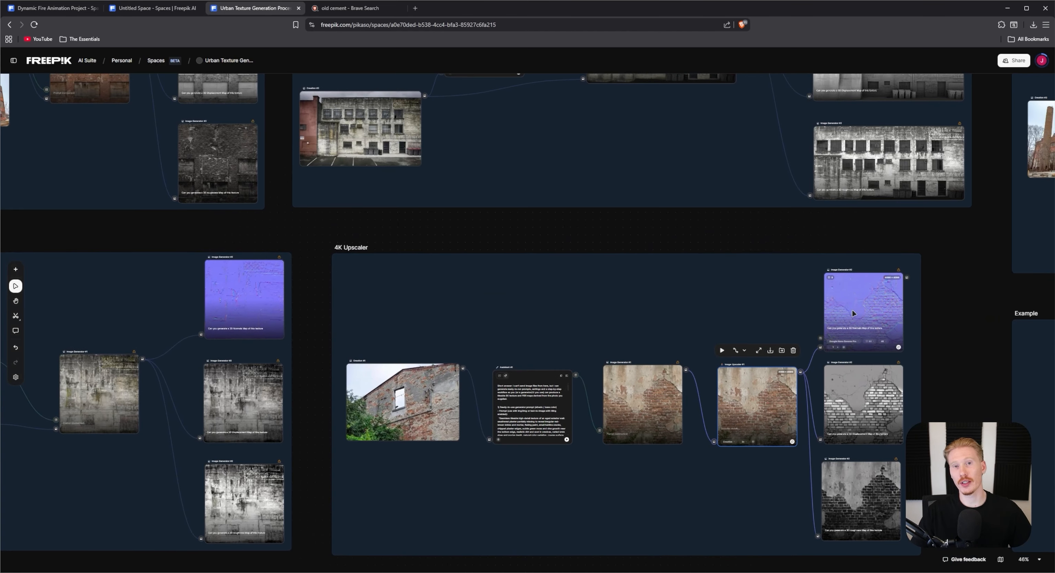
middle_drag(633, 259, 942, 352)
middle_drag(640, 308, 763, 411)
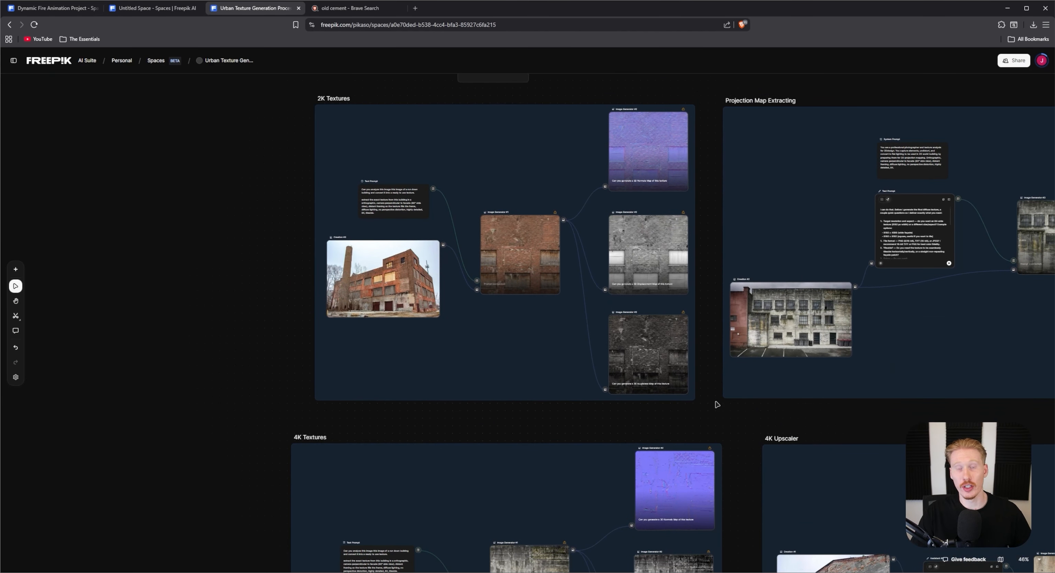
middle_drag(691, 404, 687, 435)
click(508, 353)
scroll(495, 359, up, 4)
middle_drag(692, 207, 741, 284)
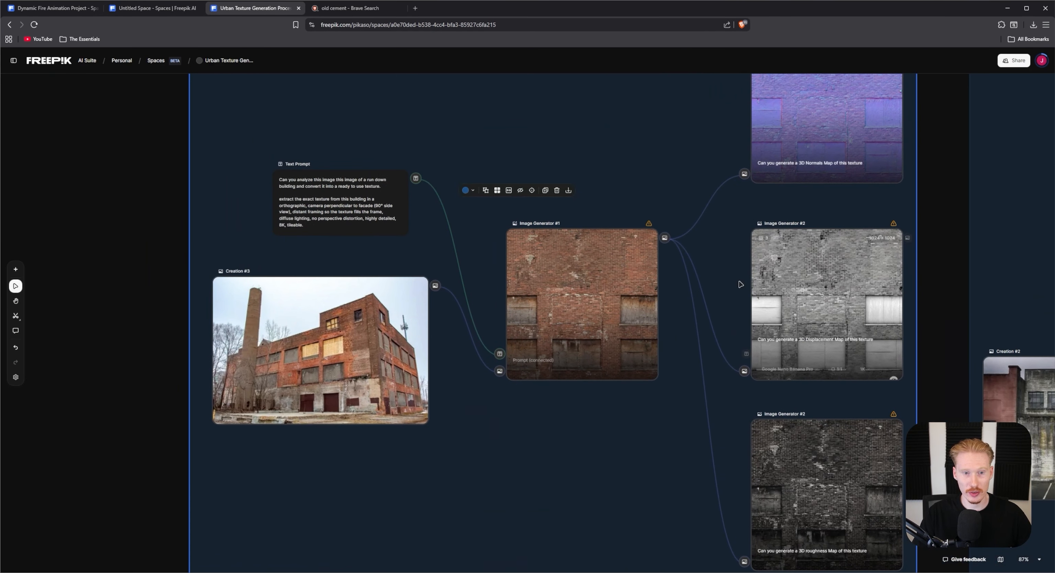
click(617, 359)
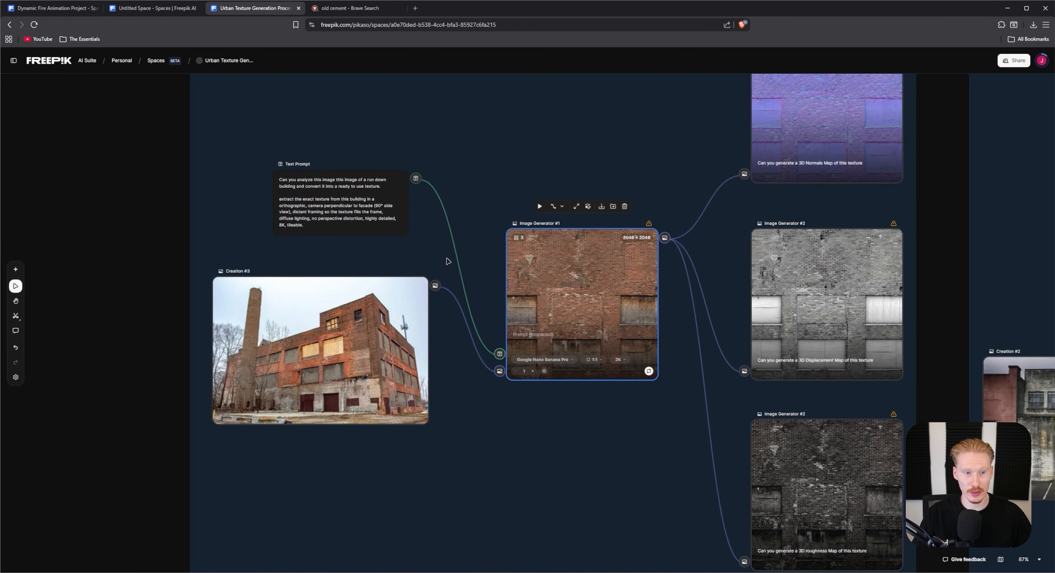
click(649, 371)
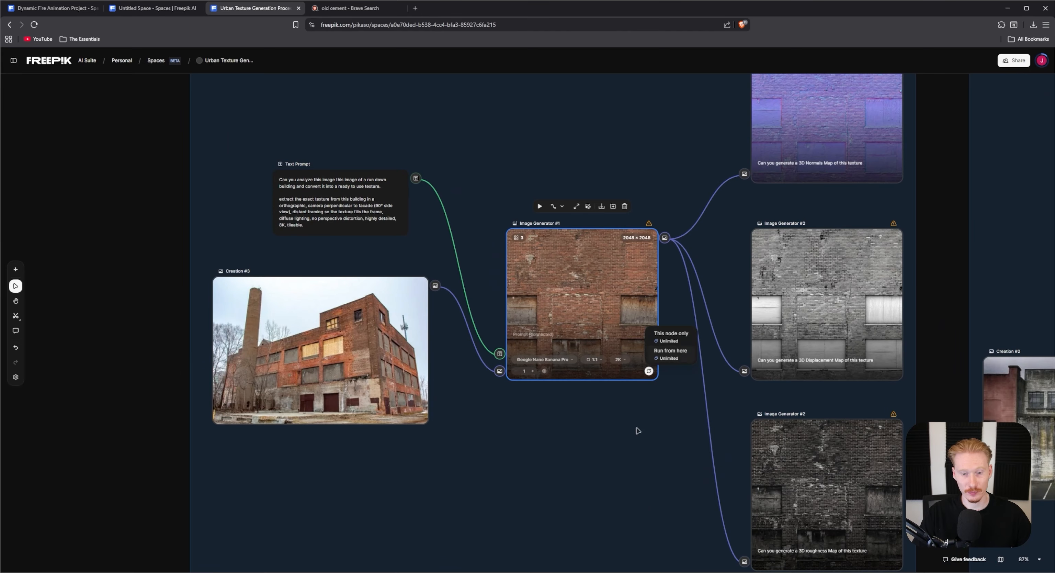
click(636, 431)
Examine the 4K Textures workflow and compare its layout with the neighboring texture workflows.
middle_drag(885, 364, 597, 220)
ctrl+scroll(597, 285, down, 3)
scroll(594, 285, down, 3)
scroll(712, 235, down, 3)
middle_drag(712, 235, 827, 284)
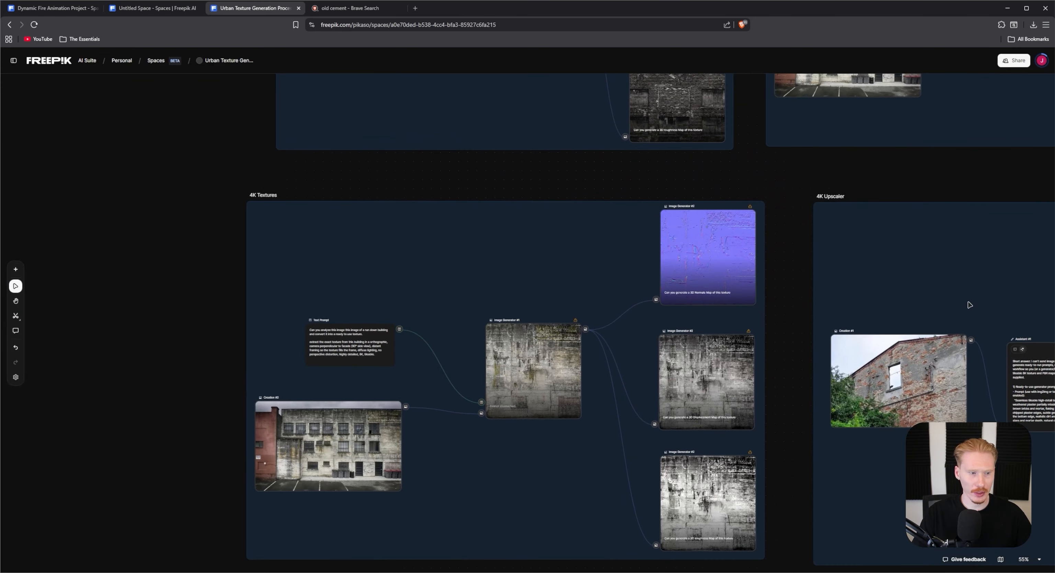
ctrl+scroll(404, 407, down, 5)
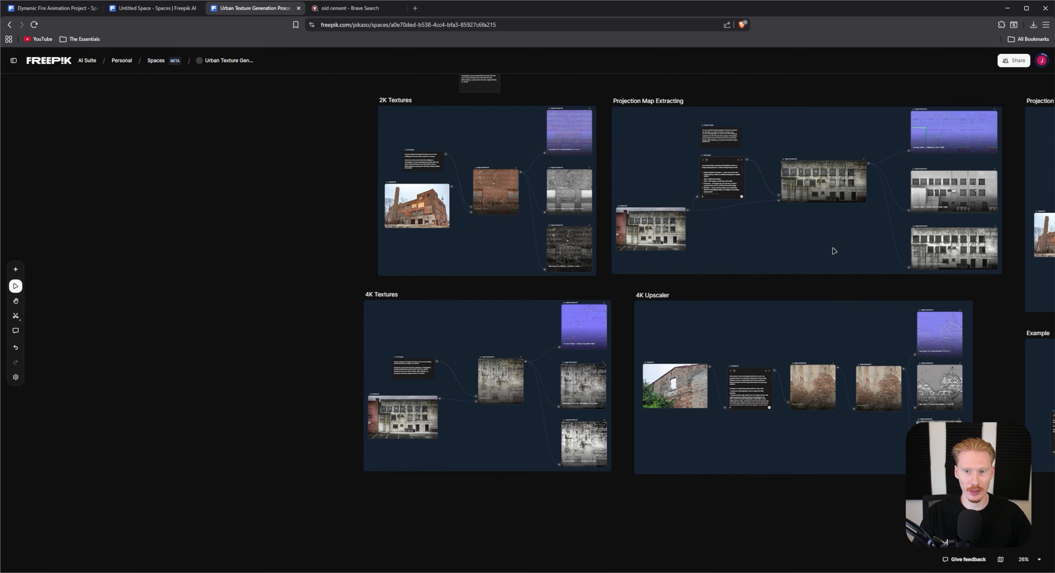
In the Example workflow's Assistant #2 prompt, replace the material "Gray Cement" with "Grass".
middle_drag(834, 250, 488, 265)
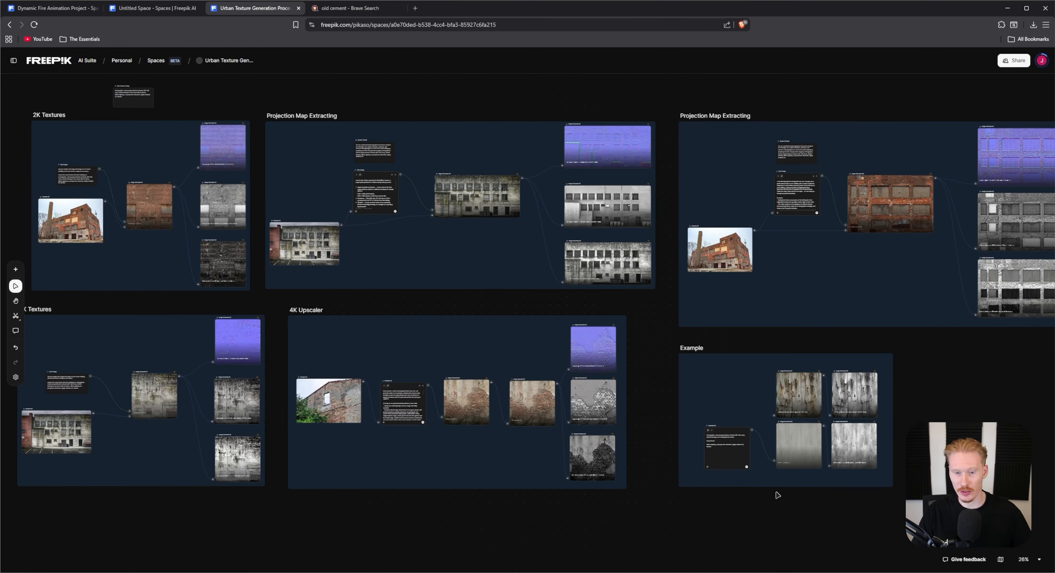
ctrl+scroll(825, 480, up, 6)
middle_drag(796, 444, 650, 423)
ctrl+scroll(609, 308, up, 1)
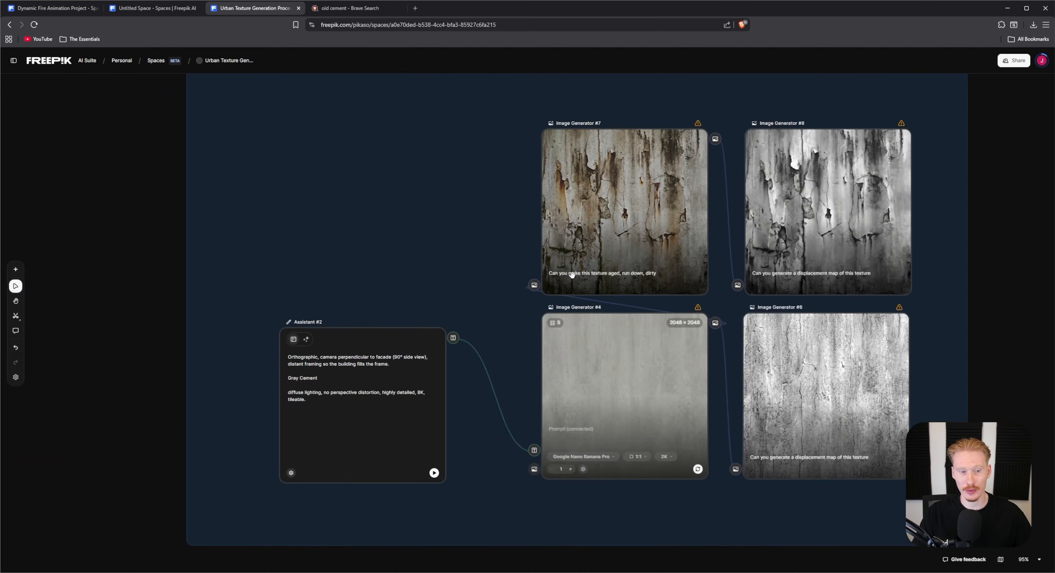
ctrl+scroll(469, 339, up, 1)
middle_drag(358, 380, 435, 338)
double_click(346, 344)
drag(368, 345, 328, 348)
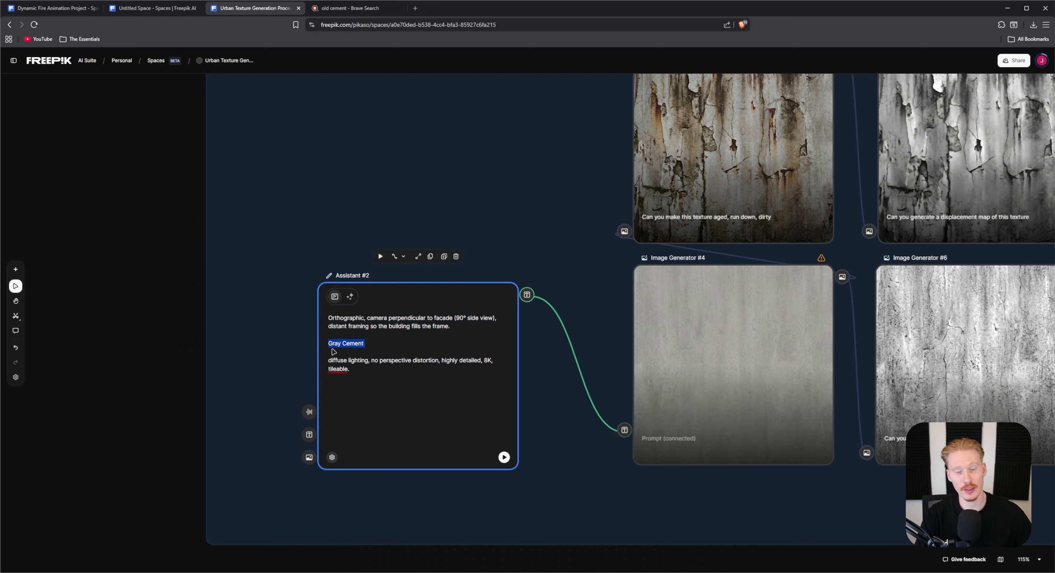
text(Grass)
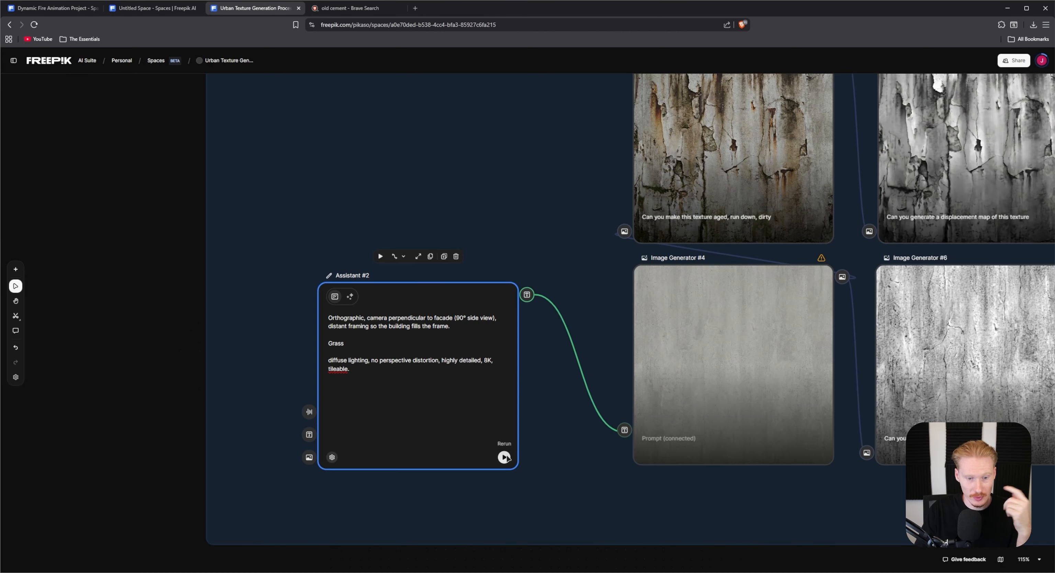
Rerun the Example workflow from Assistant #2 through all of its connected nodes.
mouse_move(505, 458)
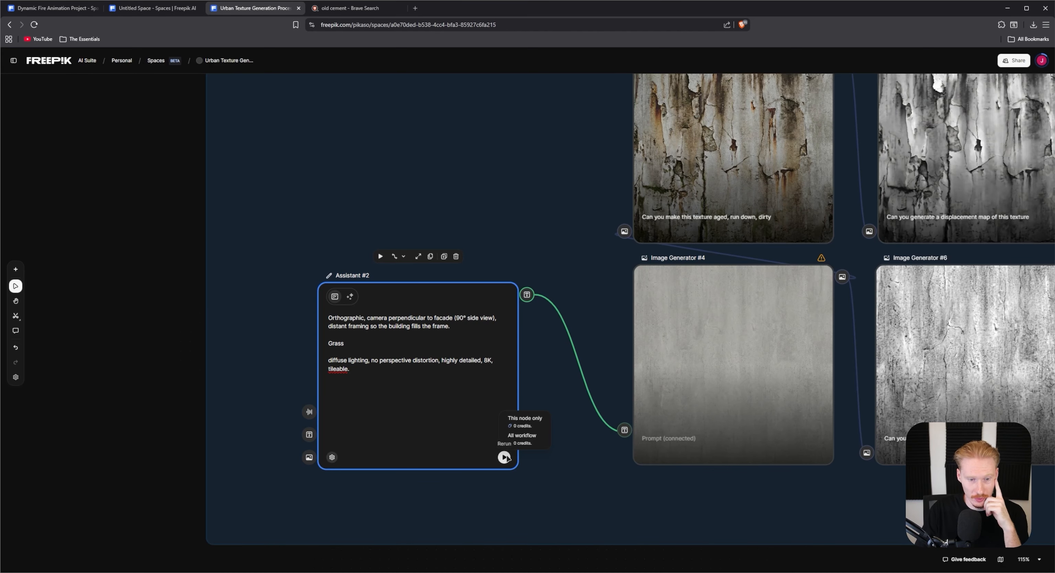
click(527, 439)
scroll(432, 396, down, 5)
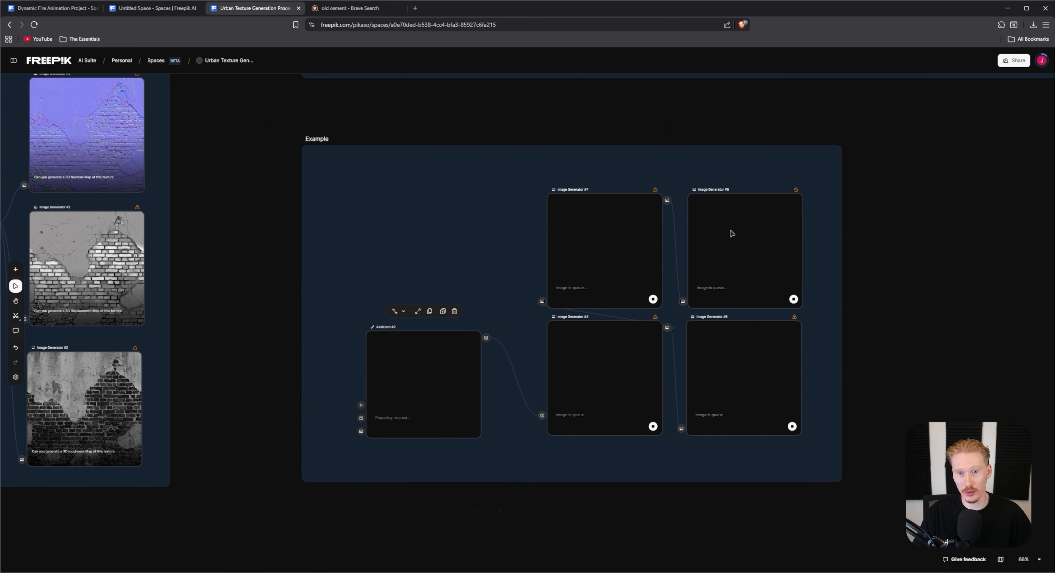
scroll(631, 378, up, 2)
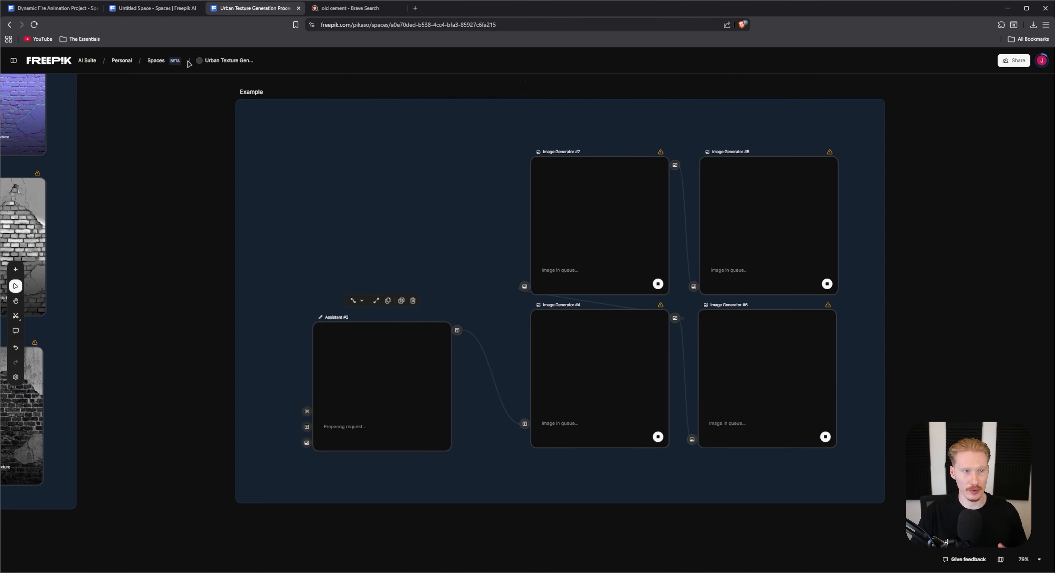
Return to the Untitled Space, preview Image Generator #3's aged tile texture at full size, and close the preview.
click(158, 8)
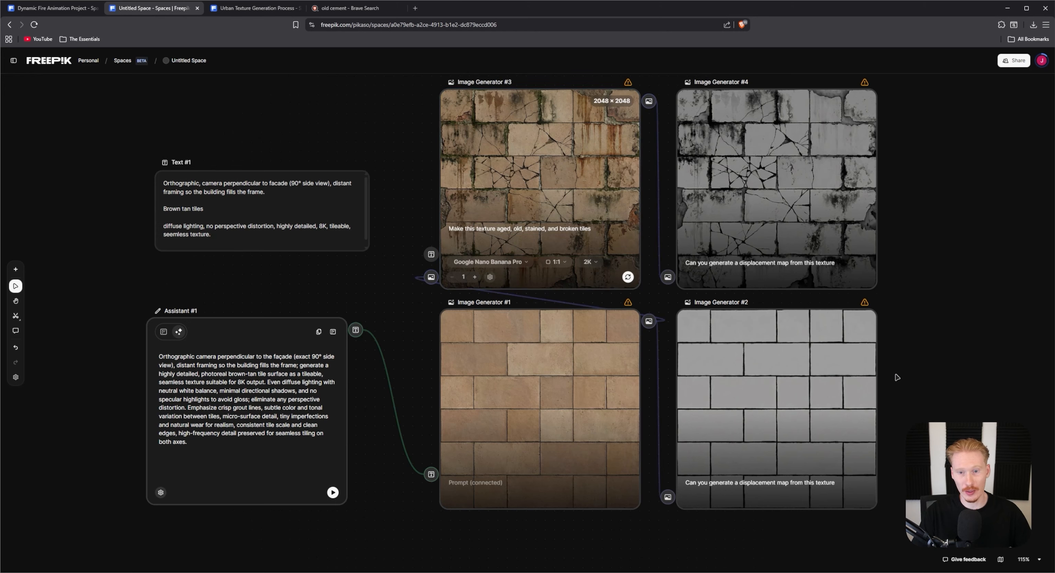
double_click(578, 191)
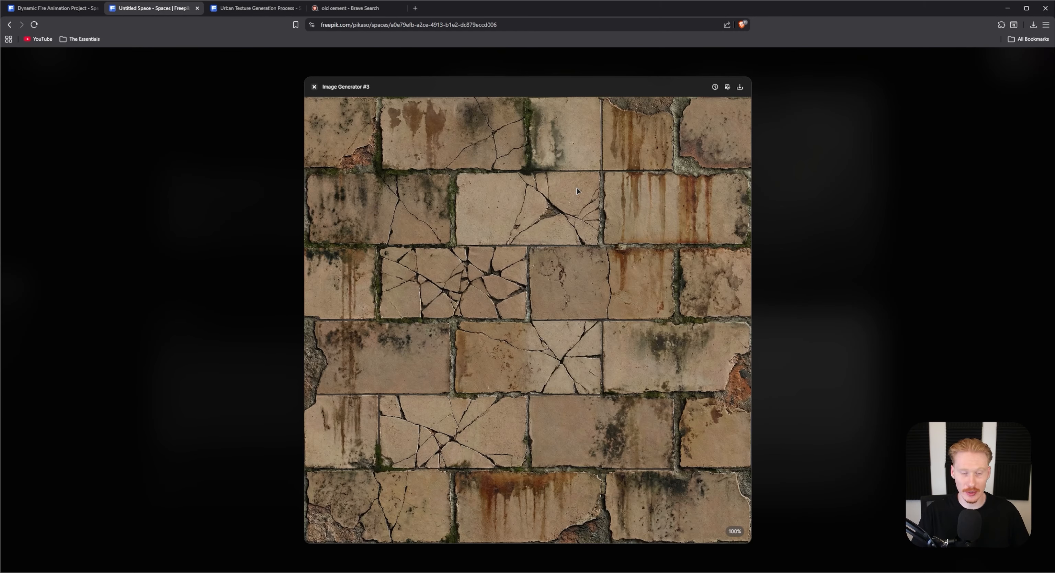
click(840, 208)
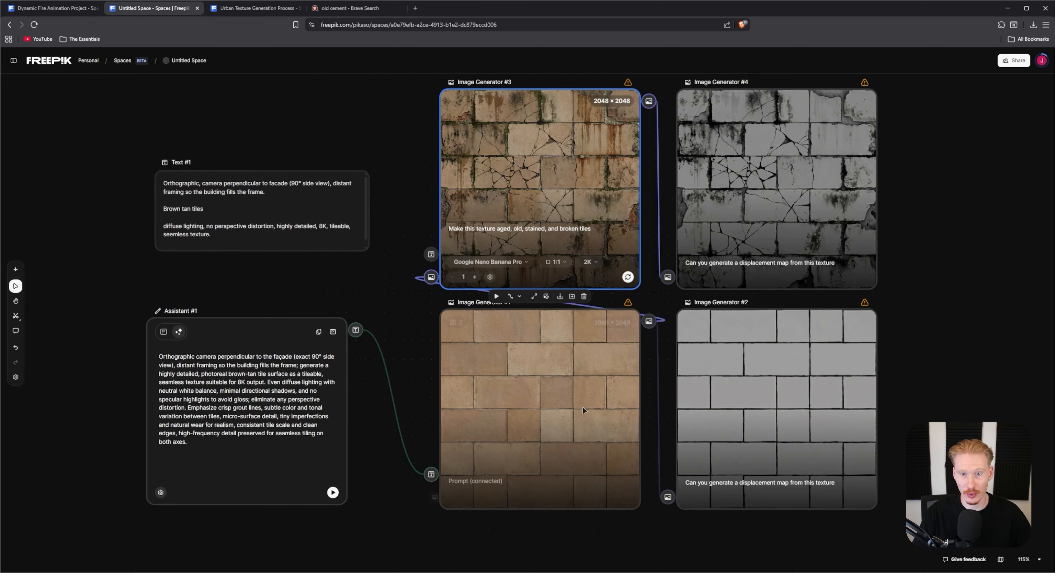
Open Image Generator #1's clean brown tan tile texture, download it, and close the preview.
click(598, 408)
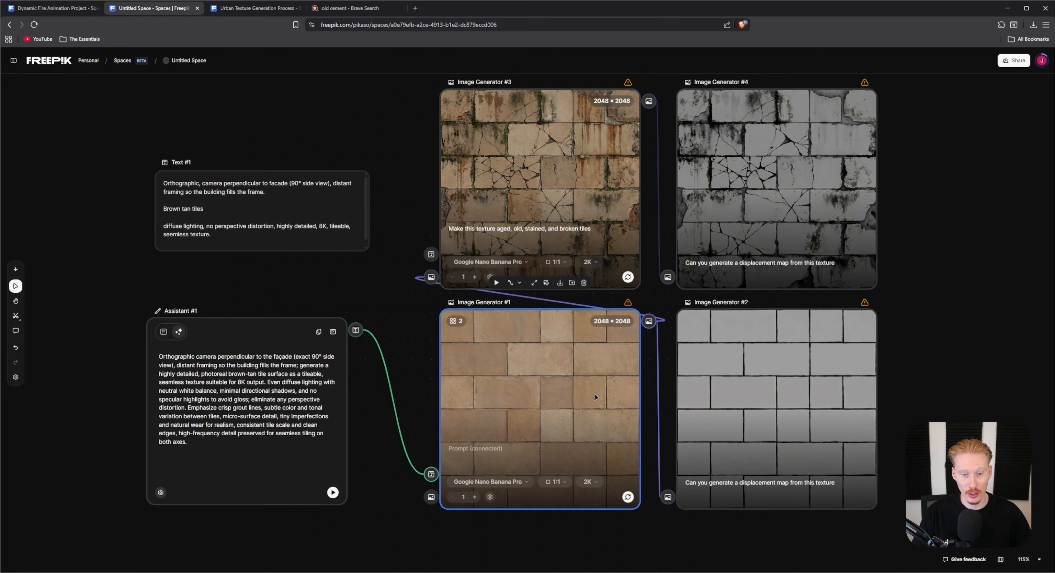
double_click(597, 408)
click(739, 86)
click(353, 349)
click(948, 352)
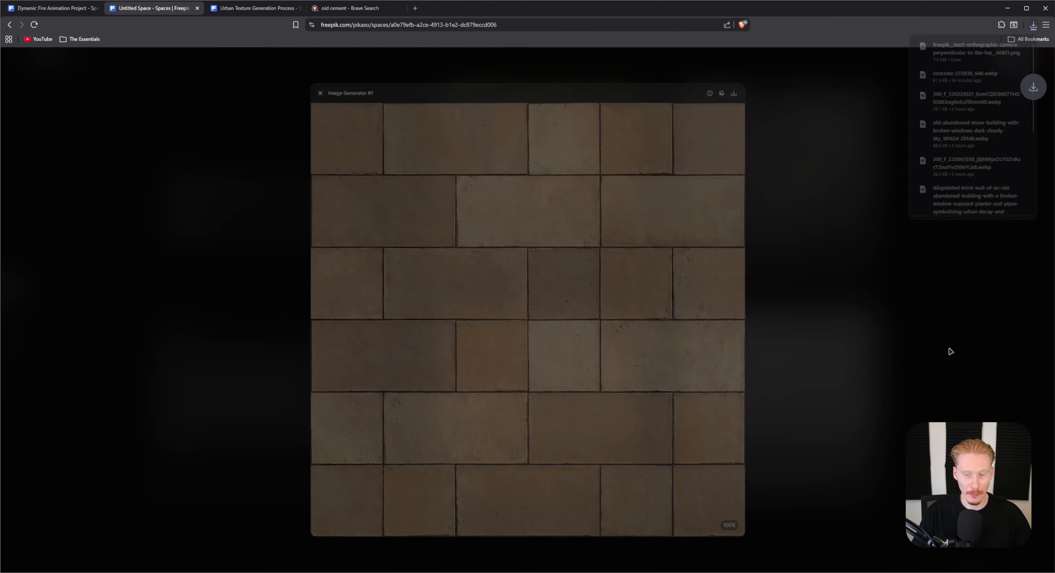
Download Image Generator #2's displacement map of the clean tiles and close its preview.
double_click(770, 403)
click(740, 87)
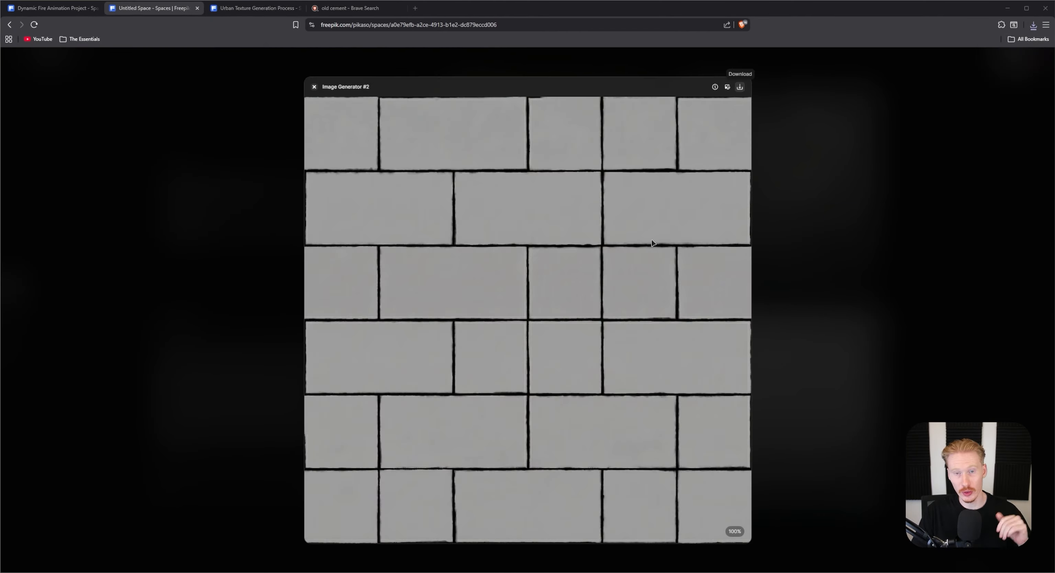
click(361, 352)
click(921, 347)
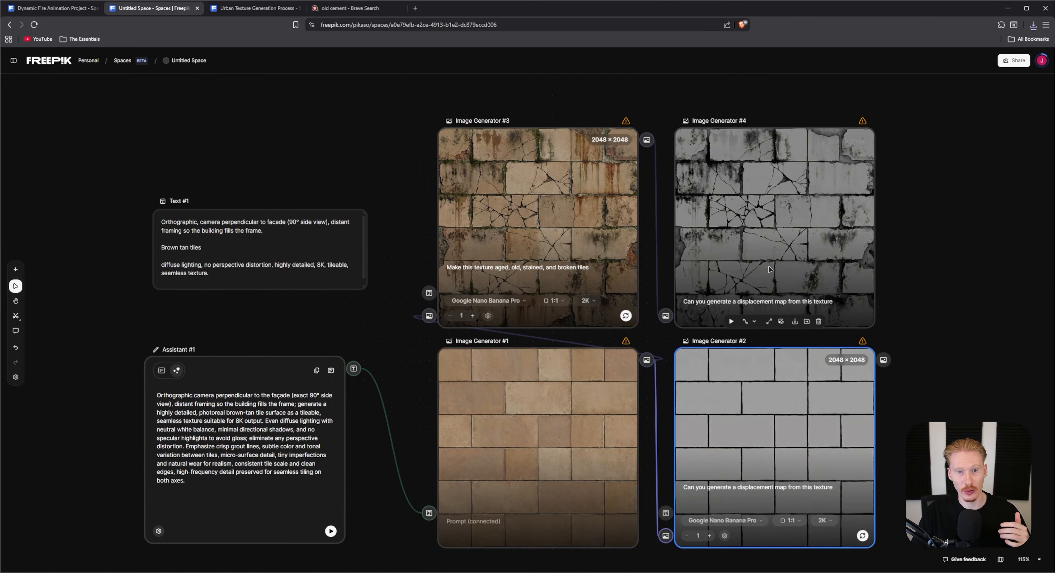
Download Image Generator #3's aged, broken tile texture and close its preview.
double_click(540, 230)
click(740, 87)
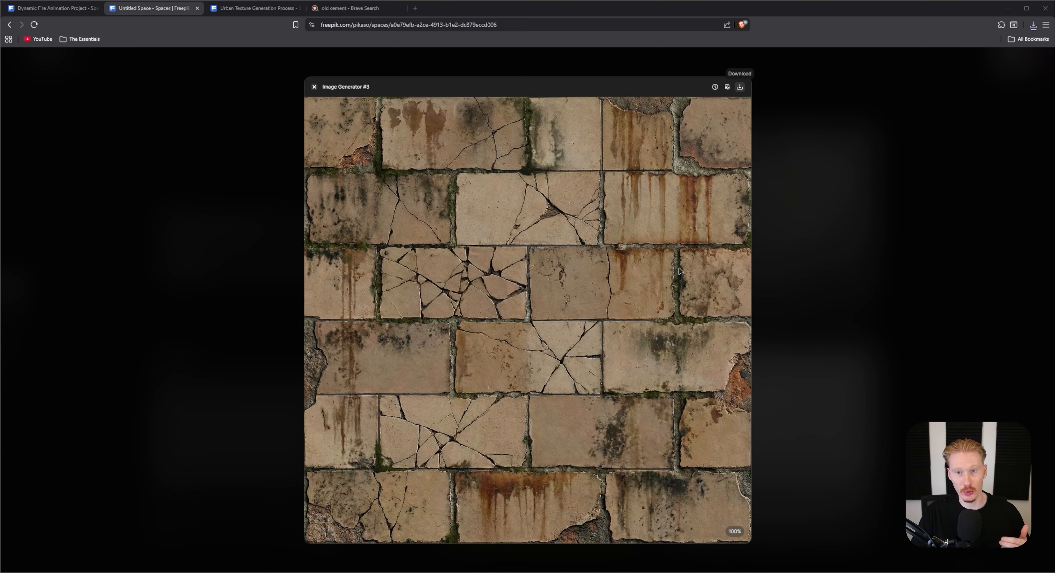
click(360, 353)
click(922, 347)
Download Image Generator #4's displacement map of the aged tiles and close its preview.
double_click(770, 229)
click(740, 87)
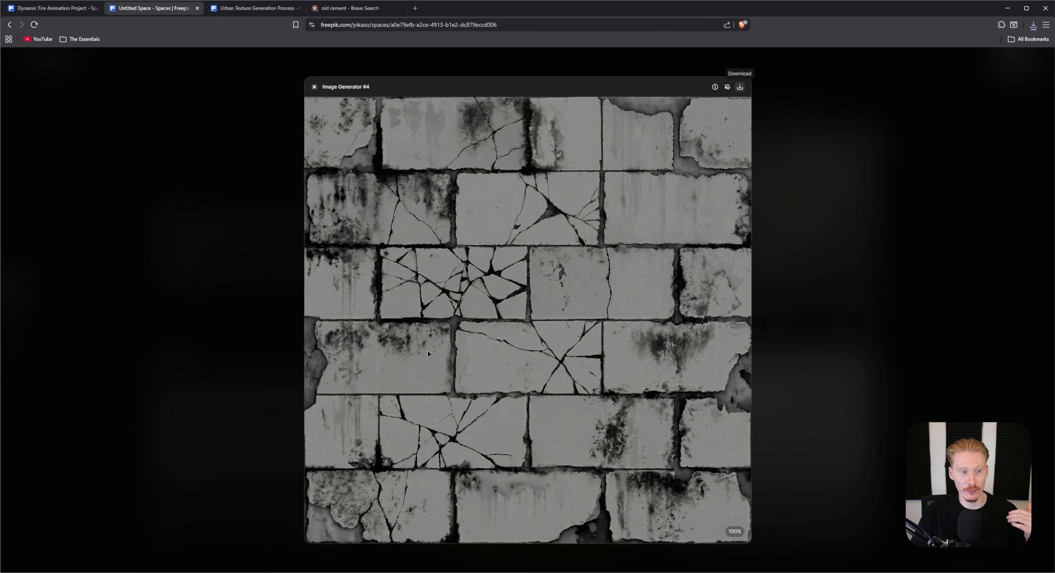
click(936, 326)
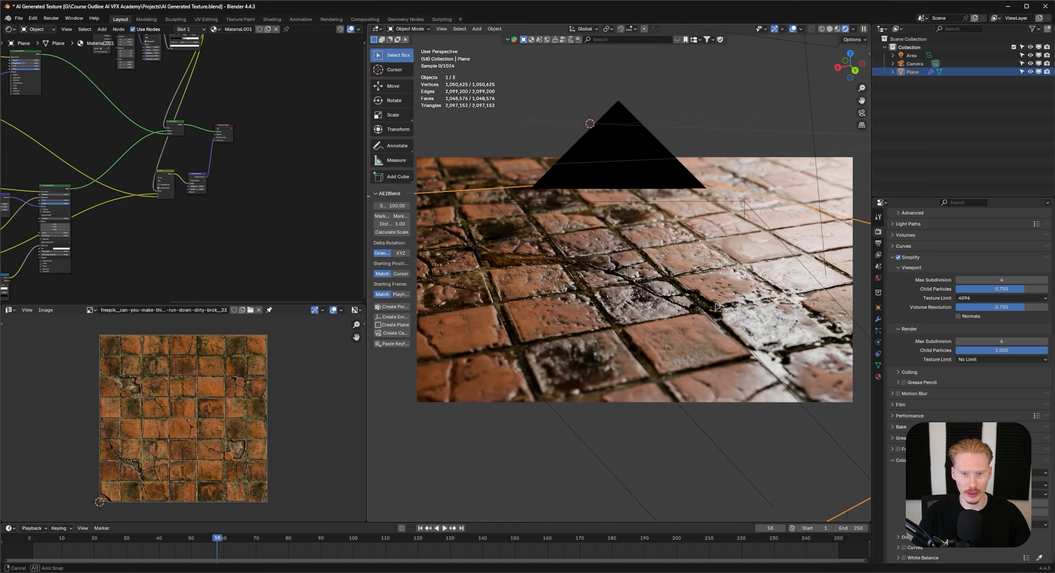
In Blender, examine the tile-textured plane, then inspect the blank plane's mesh density in Edit Mode and return to Object Mode.
middle_drag(715, 306, 700, 289)
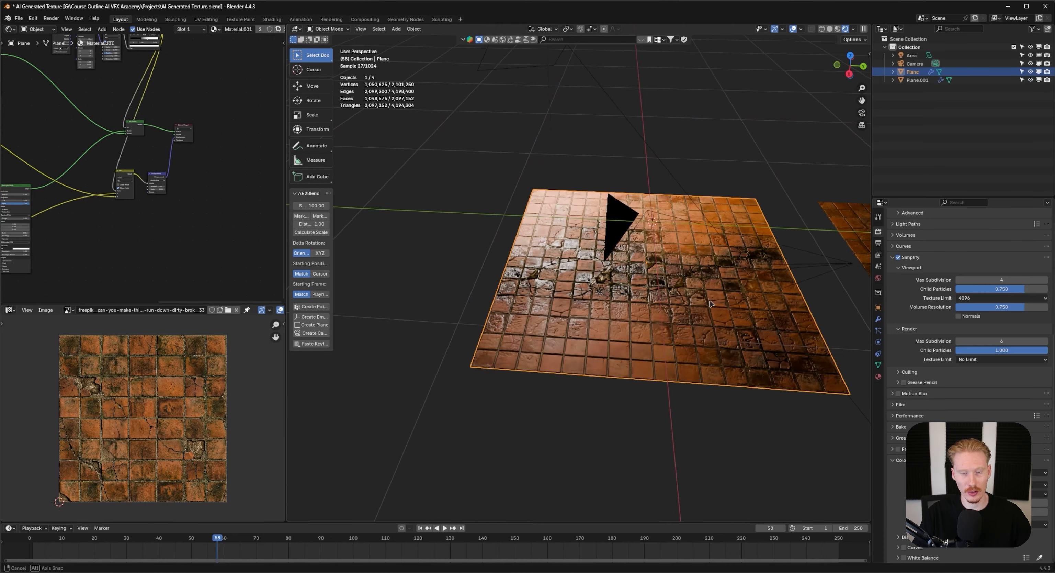
middle_drag(711, 304, 612, 312)
scroll(618, 332, up, 3)
scroll(612, 312, up, 1)
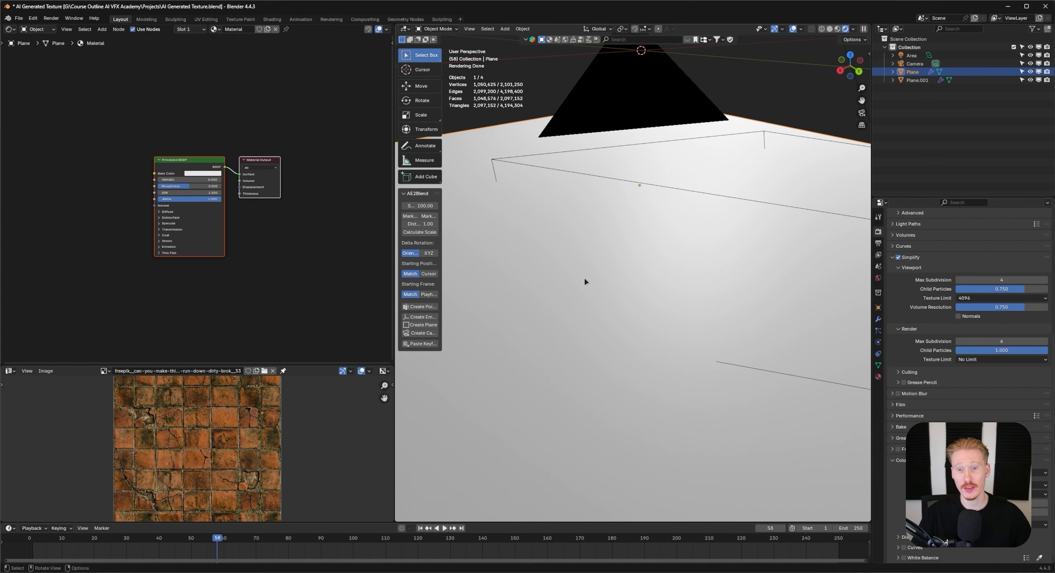
key(Tab)
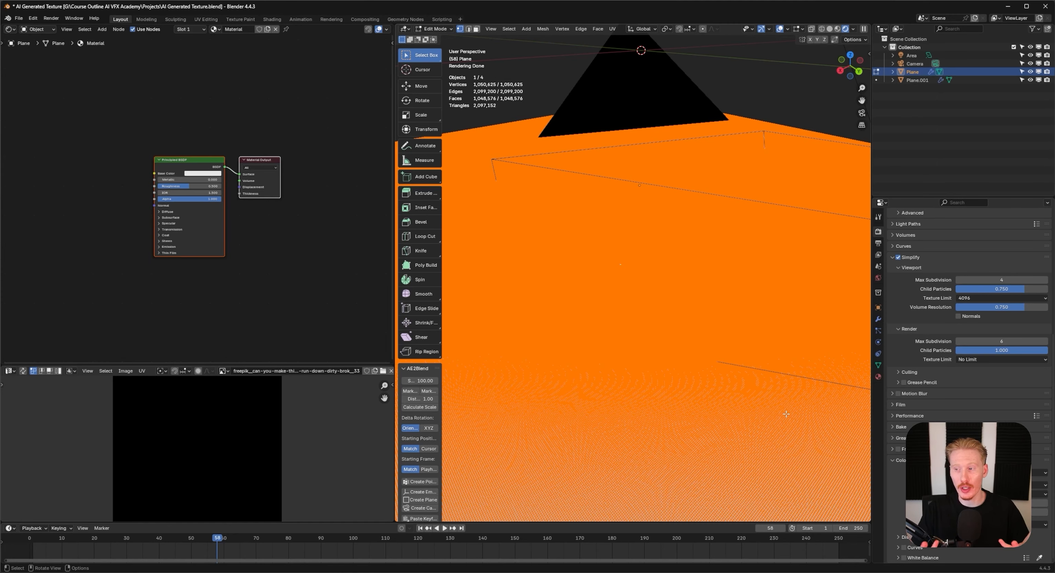
key(Tab)
scroll(785, 353, down, 8)
middle_drag(747, 362, 780, 340)
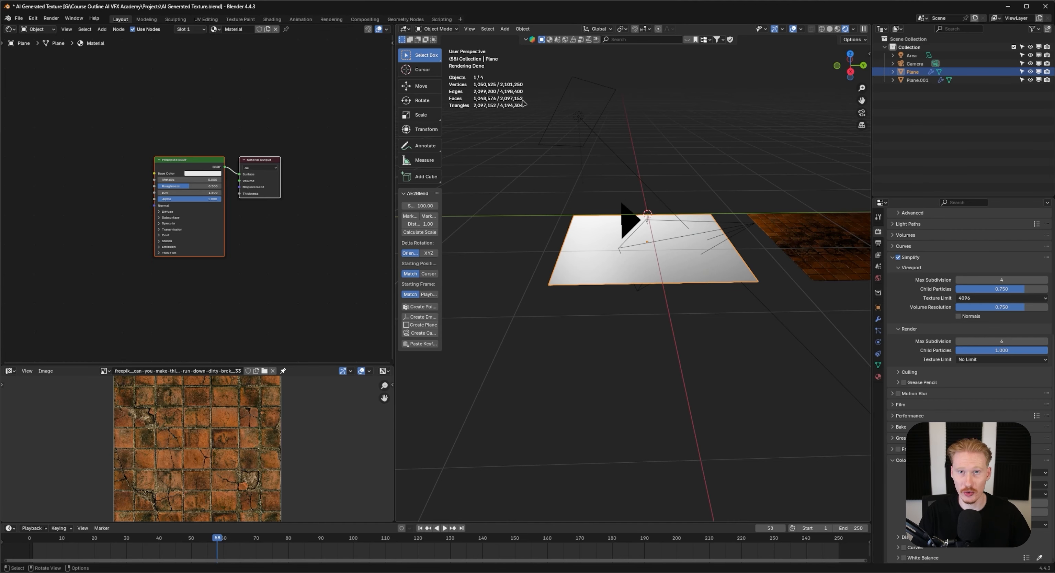
middle_drag(705, 226, 803, 185)
scroll(755, 199, up, 1)
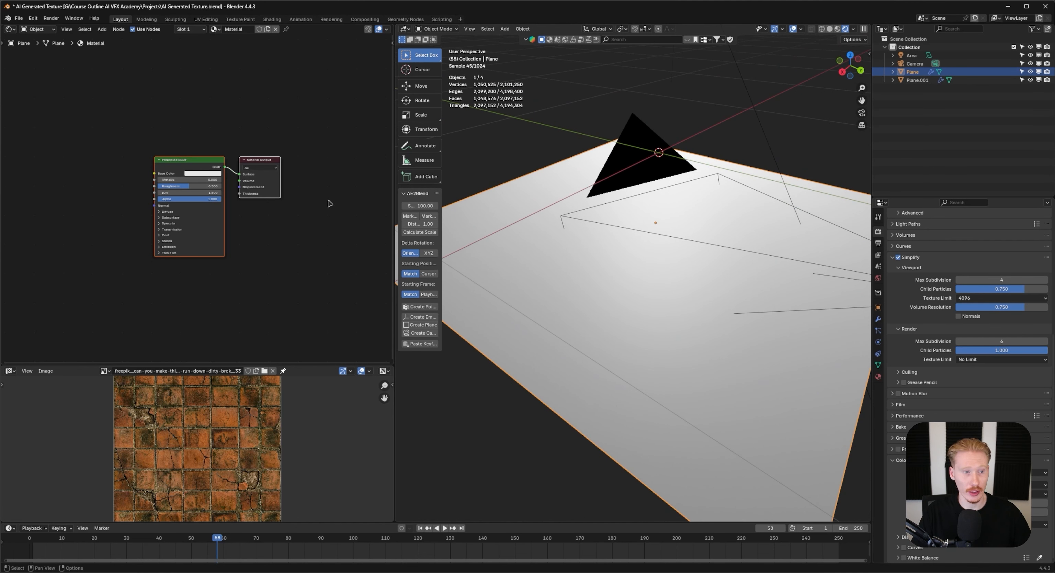
Bring the four newest tile images from the Downloads folder into the plane's material as image textures, and widen the node editor.
middle_drag(329, 203, 345, 211)
click(318, 271)
key(alt+Tab)
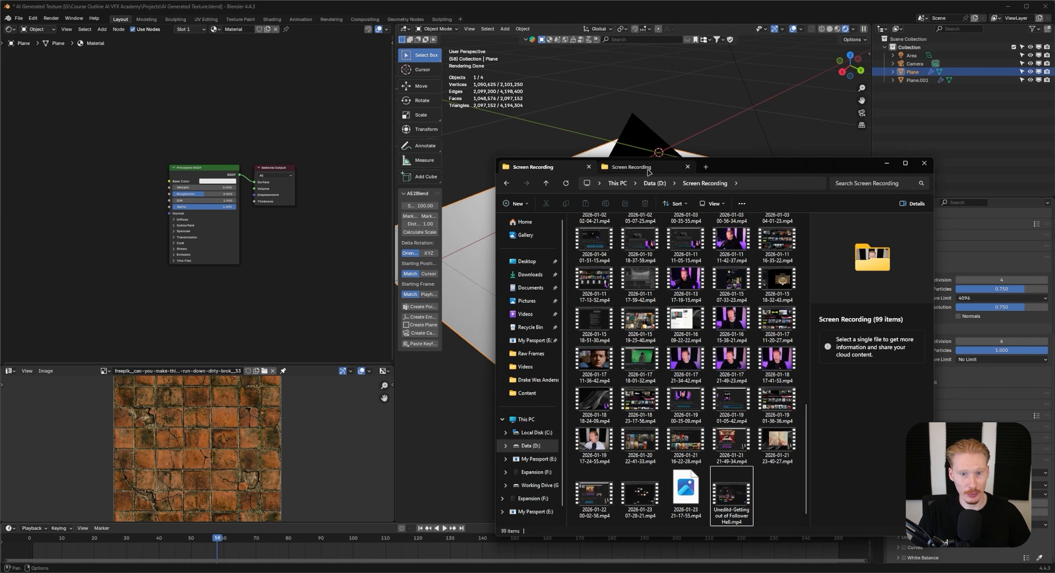
click(706, 167)
click(528, 274)
click(595, 258)
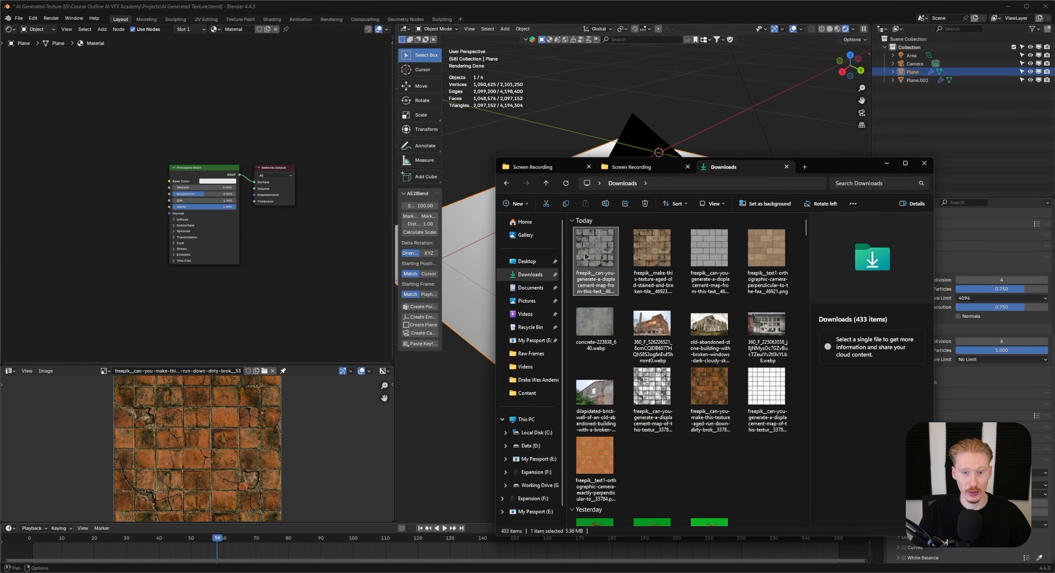
shift+click(770, 257)
drag(588, 265, 102, 196)
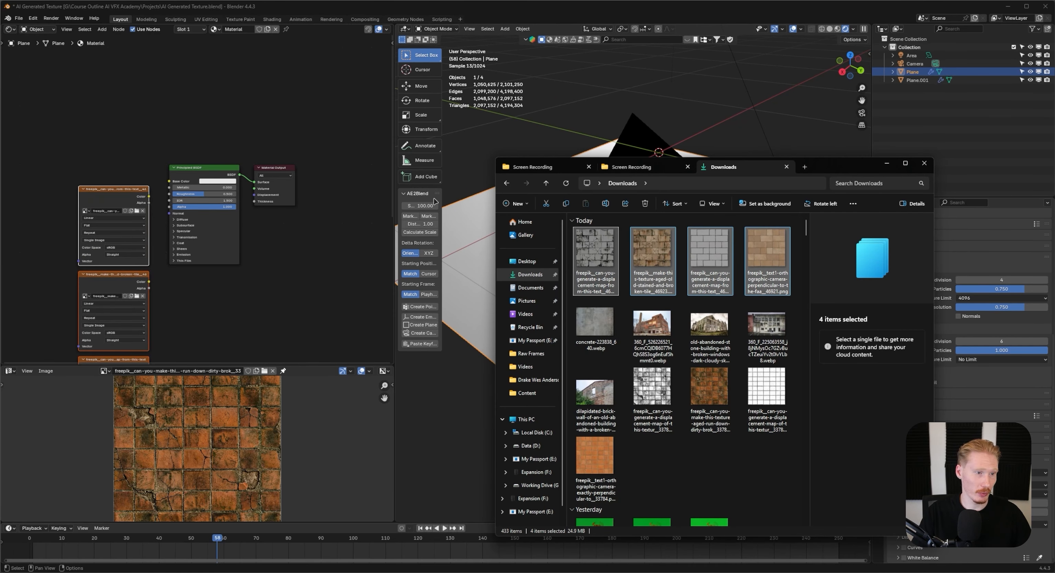
drag(393, 267, 432, 268)
Preview the aged displacement map and the aged tile texture on the plane, and place their two nodes side by side.
drag(216, 156, 334, 211)
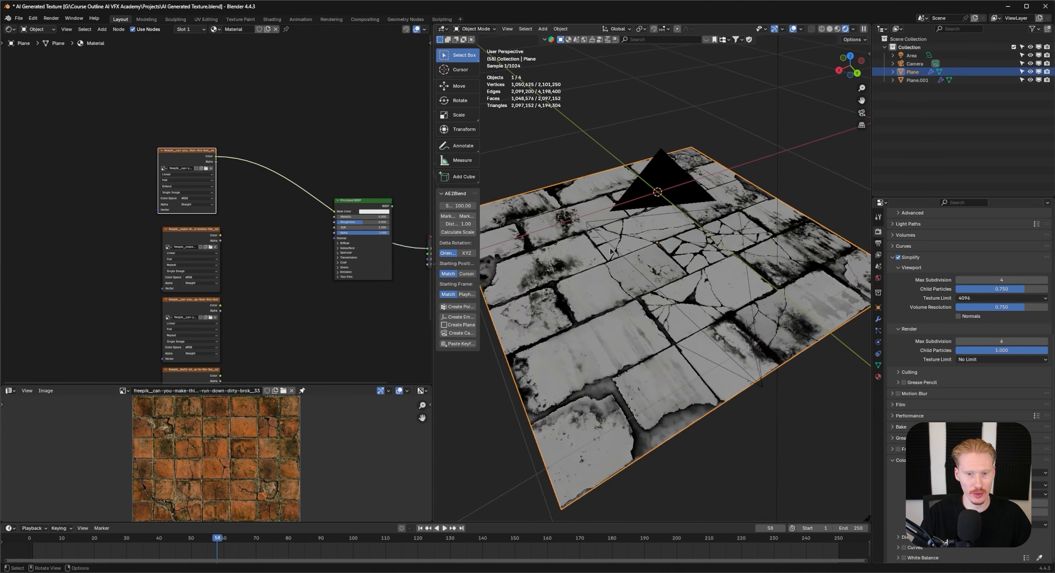
click(258, 124)
drag(191, 150, 269, 92)
click(221, 148)
ctrl+shift+click(196, 231)
drag(196, 232, 184, 109)
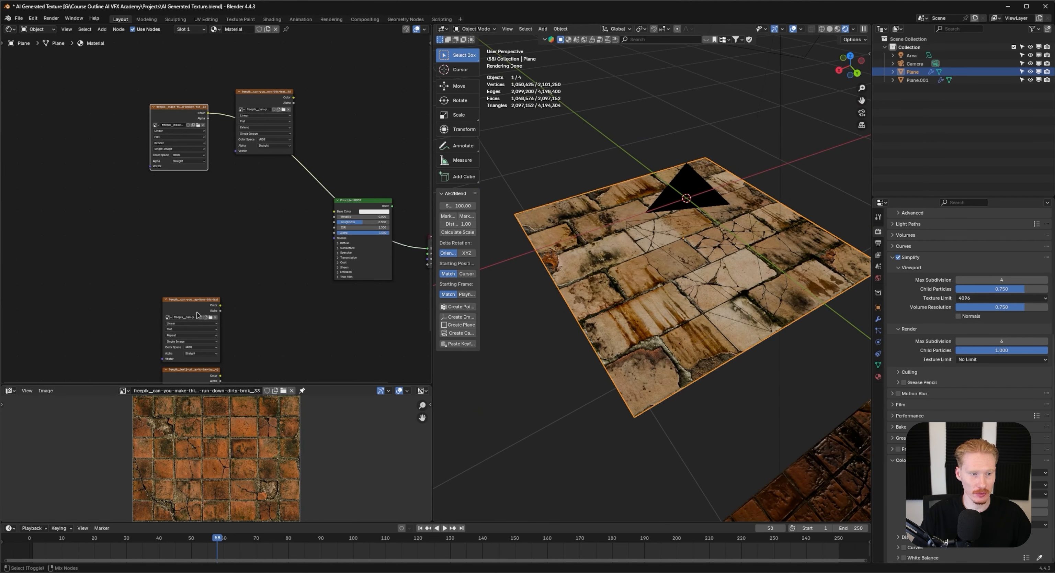
Preview the clean displacement map and clean tile texture on the plane, and arrange their nodes with the displacement map underneath.
ctrl+shift+click(193, 308)
middle_drag(193, 309, 199, 240)
drag(199, 240, 277, 181)
drag(197, 302, 168, 203)
ctrl+shift+click(167, 205)
drag(275, 182, 250, 266)
middle_drag(311, 222, 254, 259)
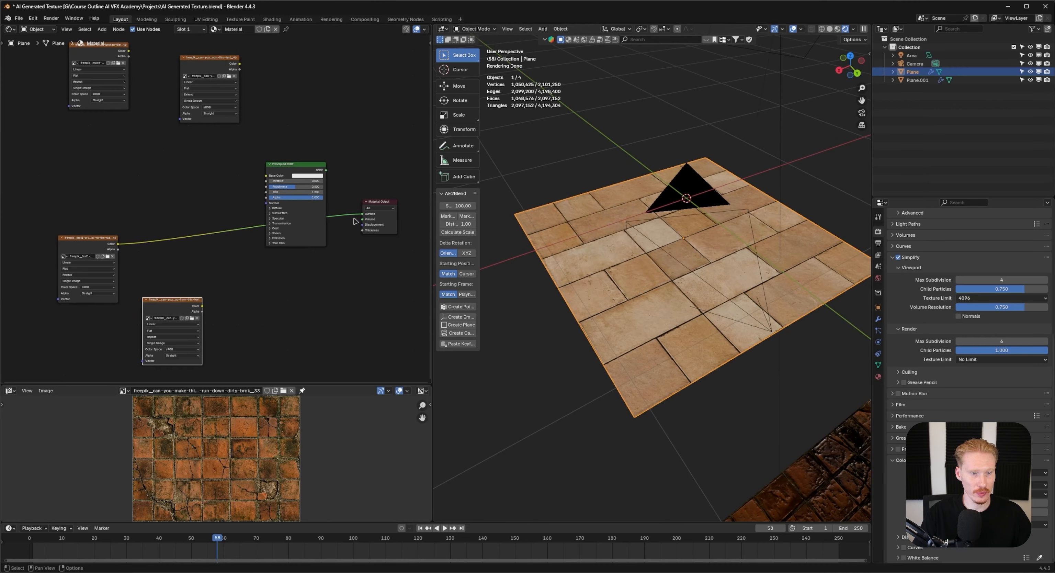
Feed the clean tile texture into the Principled BSDF's Base Color, connect the shader to the Material Output, and arrange the nodes.
drag(361, 214, 199, 212)
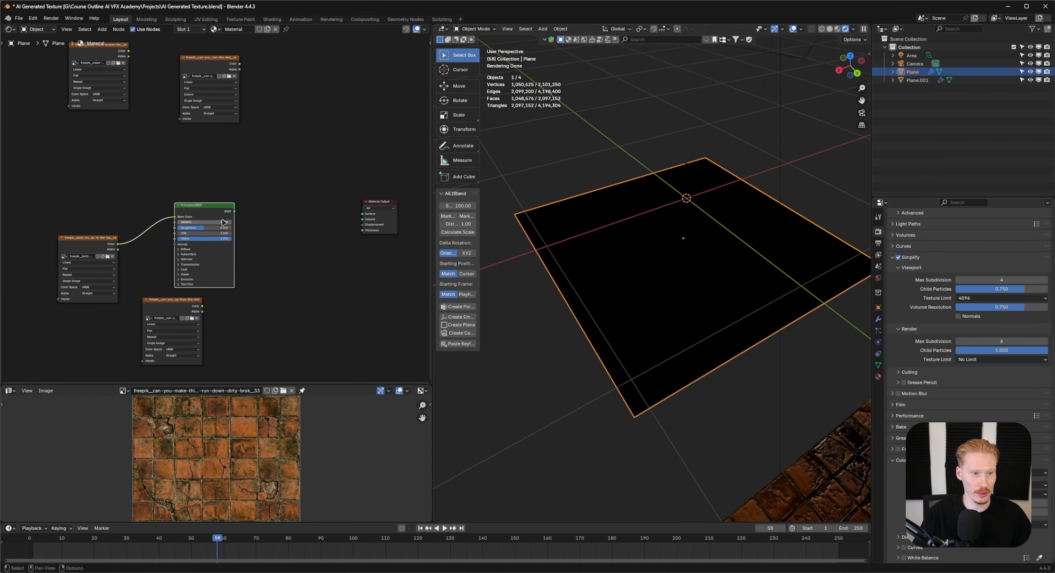
ctrl+shift+click(211, 212)
middle_drag(324, 268, 354, 246)
drag(254, 193, 278, 193)
scroll(637, 301, up, 3)
middle_drag(638, 302, 692, 288)
scroll(697, 287, down, 4)
scroll(686, 295, up, 2)
scroll(687, 296, down, 3)
scroll(692, 289, up, 3)
middle_drag(181, 232, 294, 193)
drag(244, 178, 301, 157)
middle_drag(310, 183, 257, 186)
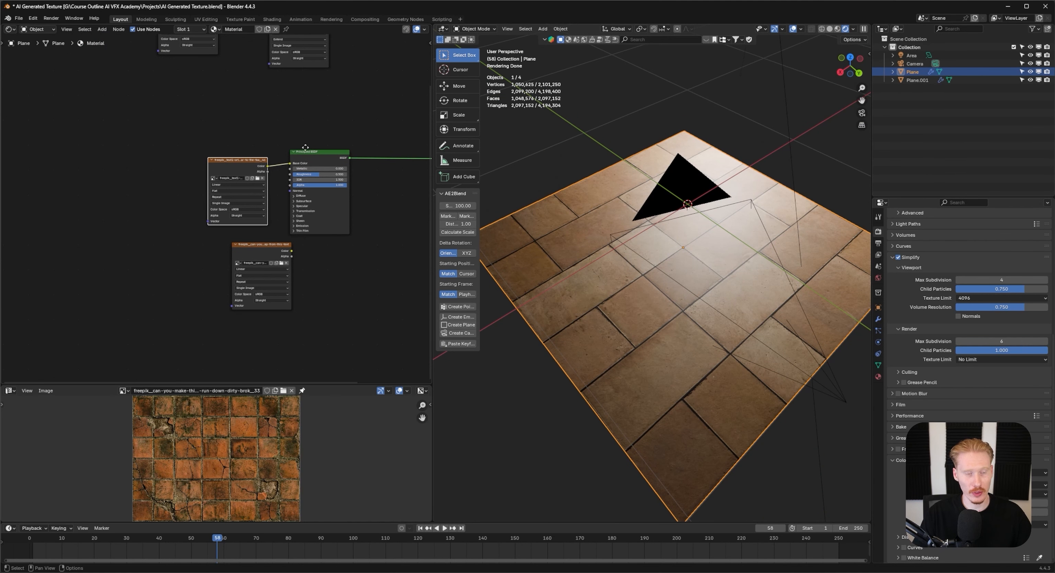
Add Mapping and Texture Coordinate nodes to the clean tile texture, spacing them and the displacement map node farther apart.
drag(255, 261, 244, 289)
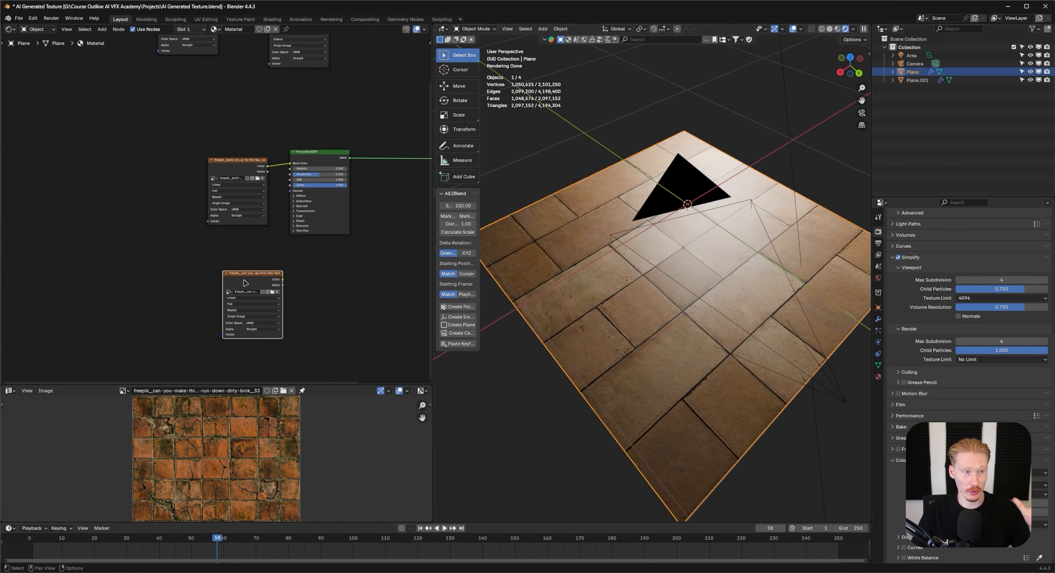
click(234, 174)
key(ctrl+t)
middle_drag(186, 174, 201, 177)
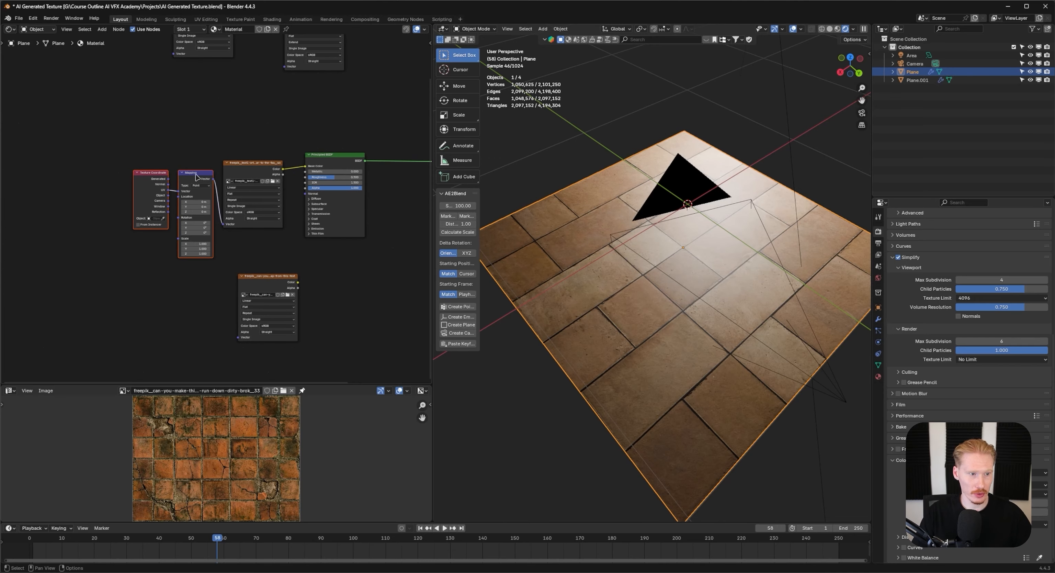
drag(195, 177, 104, 179)
Set the Mapping node's scale to 3 on all axes to repeat the clean tiles across the plane.
click(104, 179)
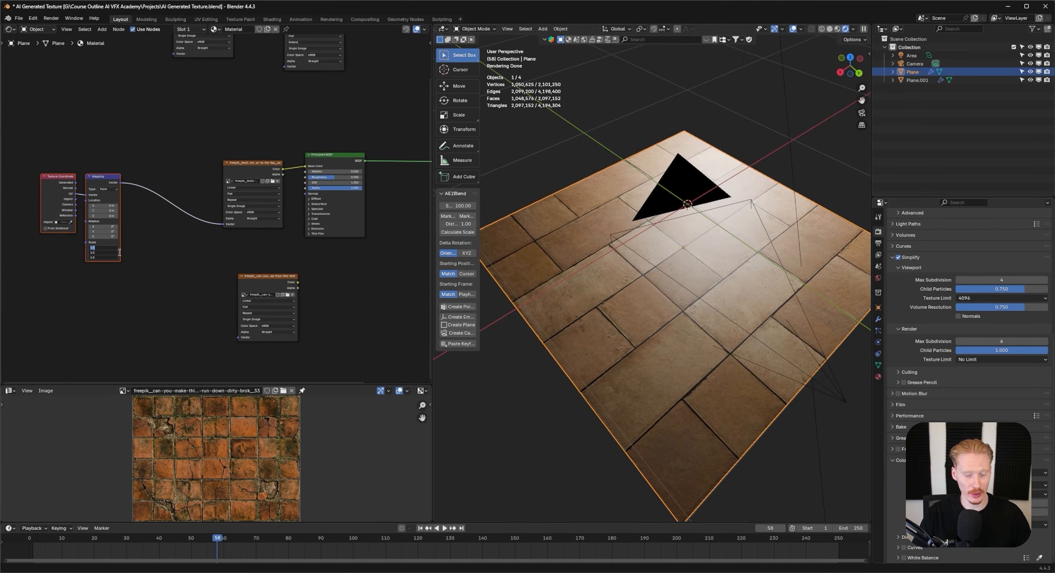
text(3)
key(Return)
middle_drag(691, 397, 678, 262)
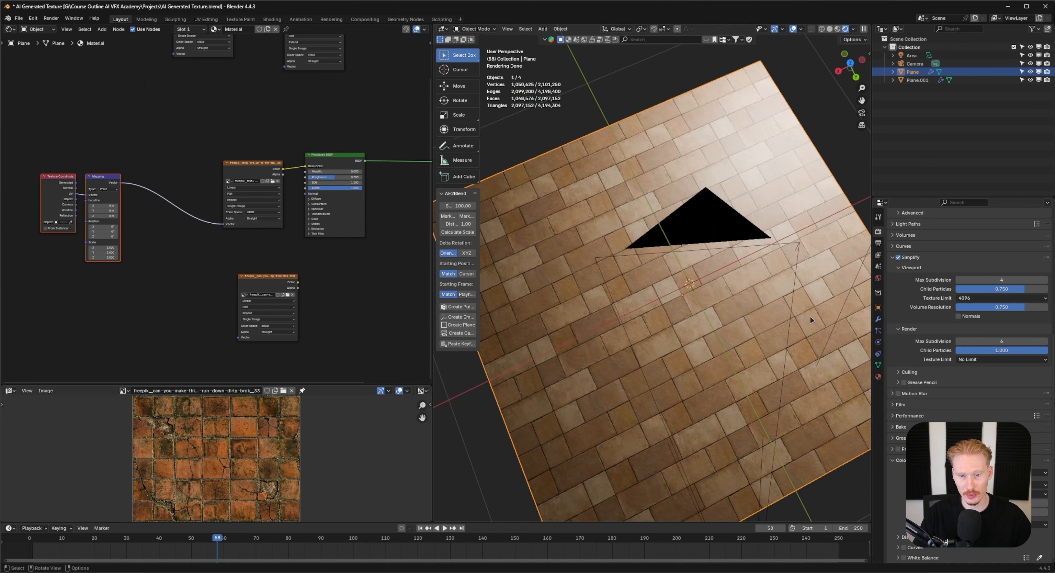
middle_drag(687, 348, 694, 323)
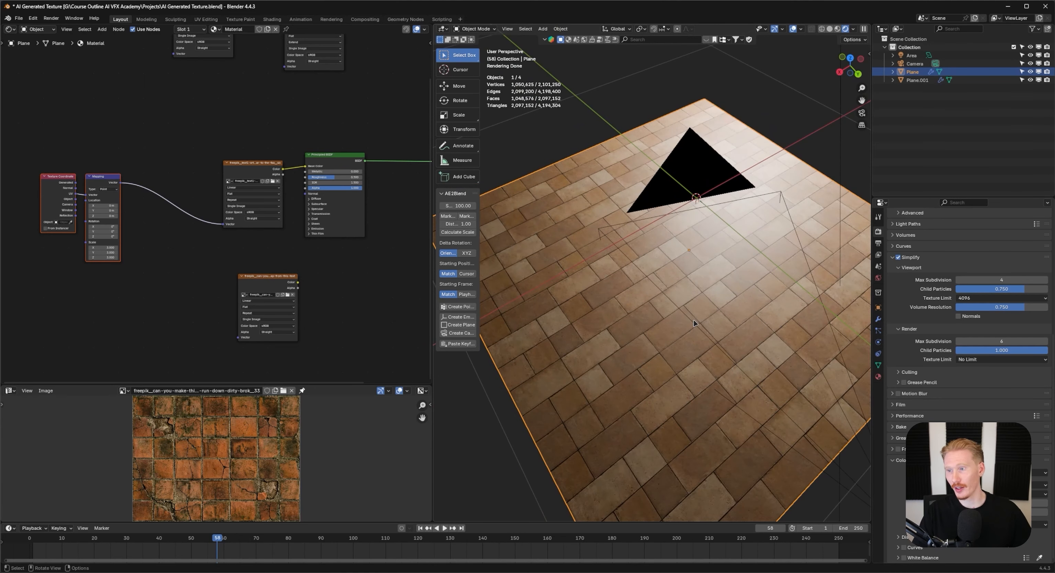
Reposition the clean displacement map node below the clean tile texture, leaving room beside it before the Material Output.
scroll(187, 155, up, 1)
middle_drag(187, 155, 162, 227)
middle_drag(341, 217, 321, 181)
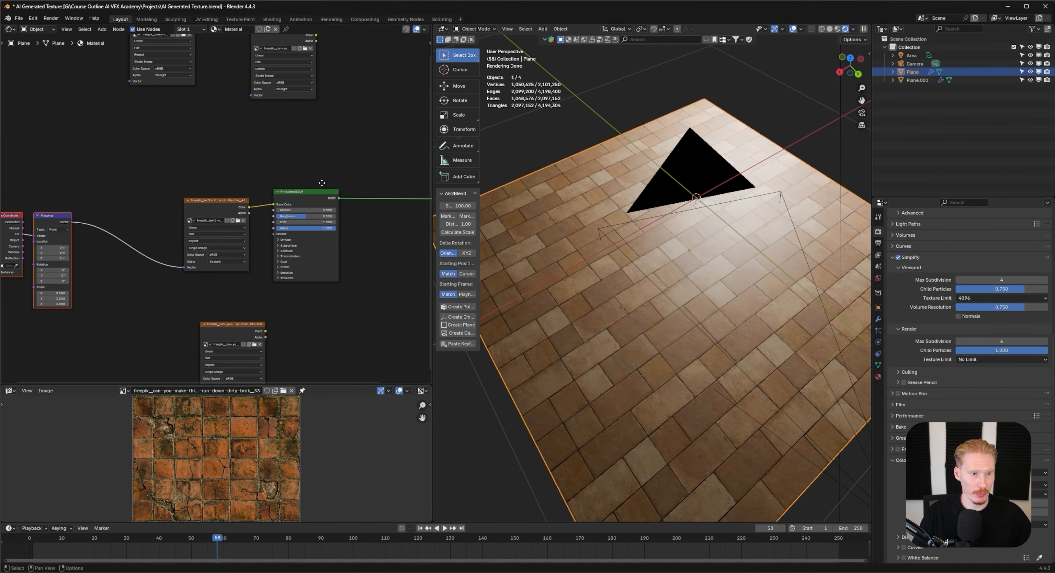
middle_drag(288, 291, 279, 262)
drag(176, 172, 153, 167)
middle_drag(229, 294, 161, 248)
drag(163, 260, 142, 258)
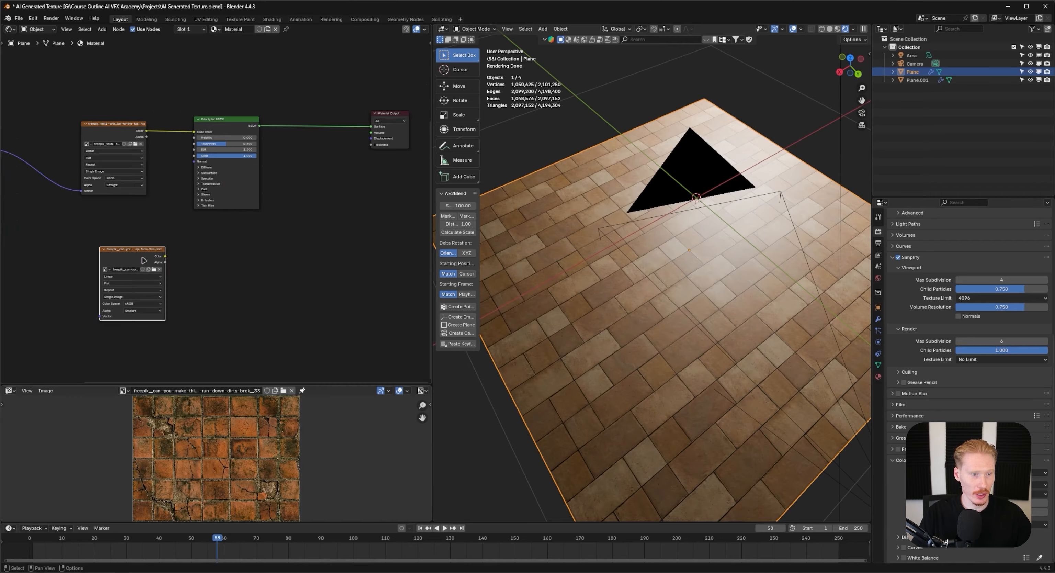
Add a Displacement node with its Height fed by the clean displacement map, and connect it to the Material Output's Displacement.
drag(340, 221, 341, 222)
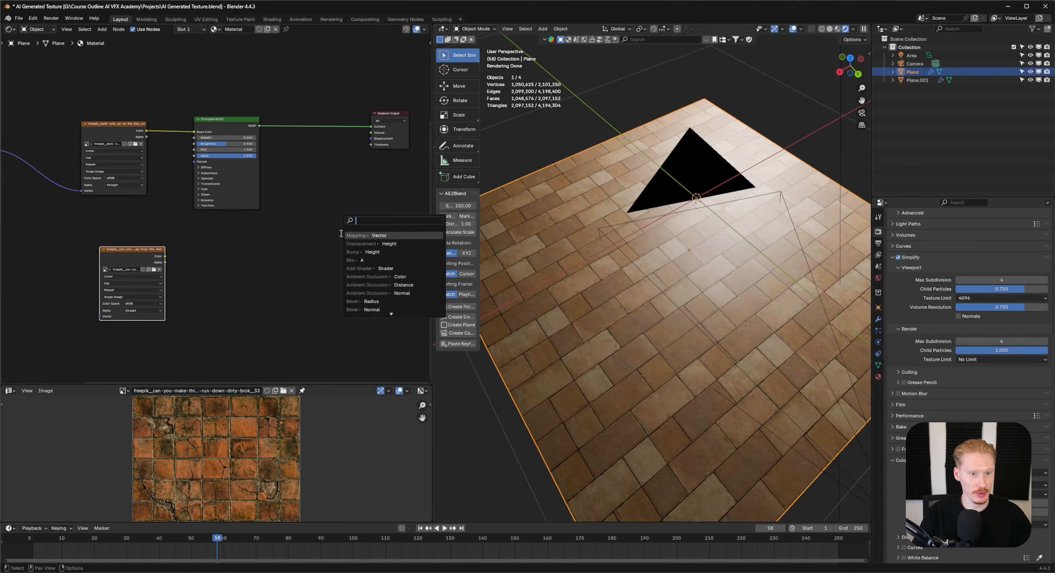
text(dis)
click(376, 236)
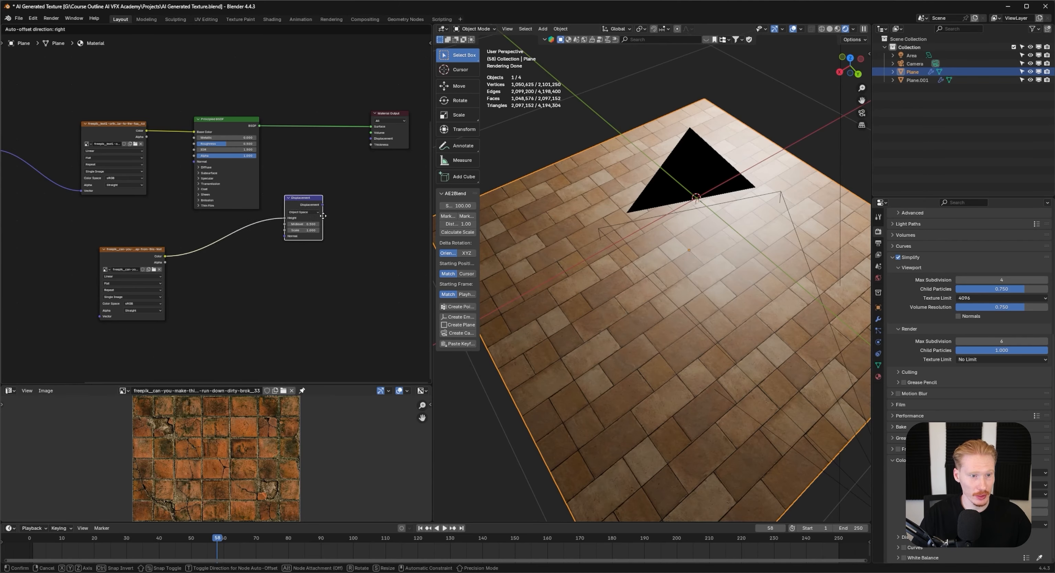
click(333, 214)
drag(370, 142, 371, 139)
drag(312, 208, 327, 213)
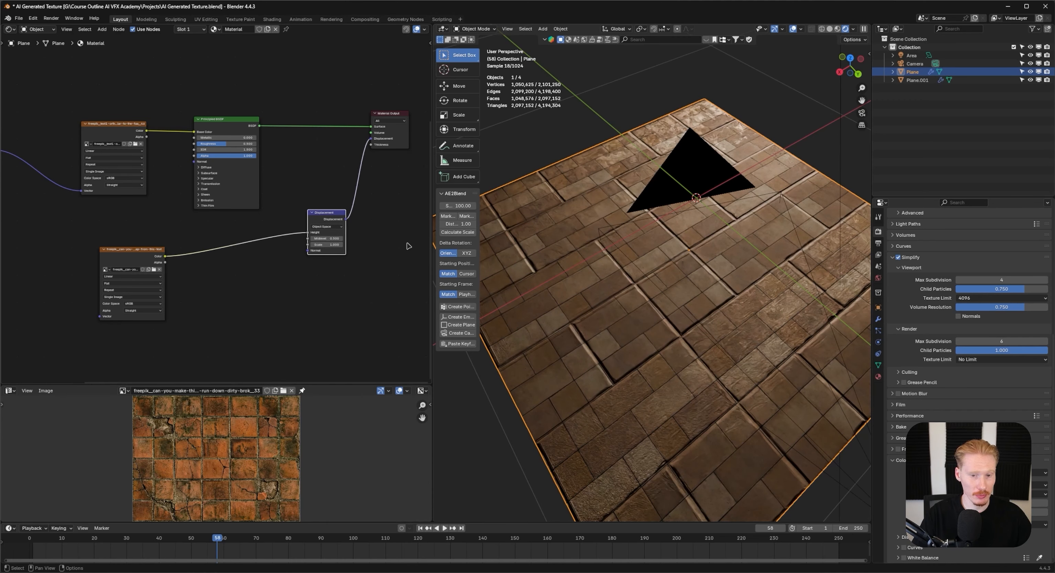
Connect the Mapping node's vector to the clean displacement map so it repeats in line with the tile texture.
middle_drag(573, 267, 606, 259)
middle_drag(144, 282, 240, 267)
drag(230, 237, 221, 236)
drag(89, 135, 178, 268)
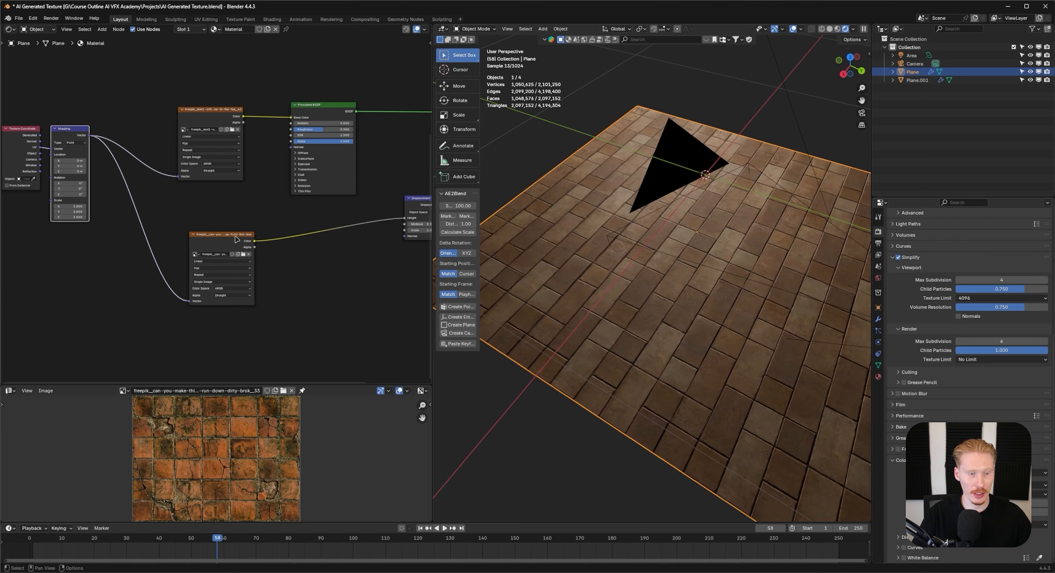
drag(233, 242, 227, 255)
Examine the relief of the displaced tiles through the camera and from a low angle over the plane.
scroll(655, 329, up, 2)
middle_drag(667, 342, 656, 329)
key(KP_0)
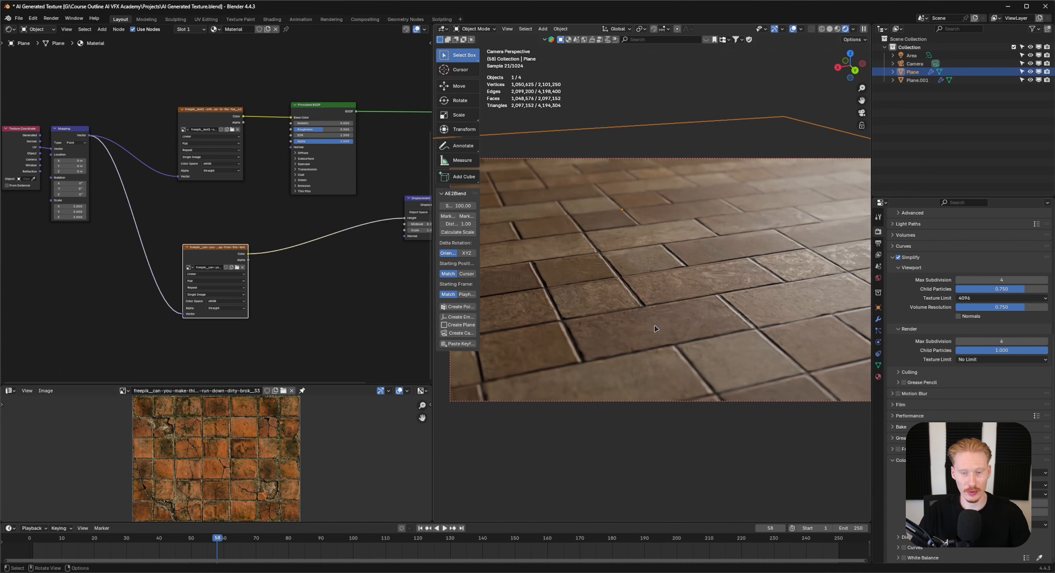
scroll(672, 298, down, 2)
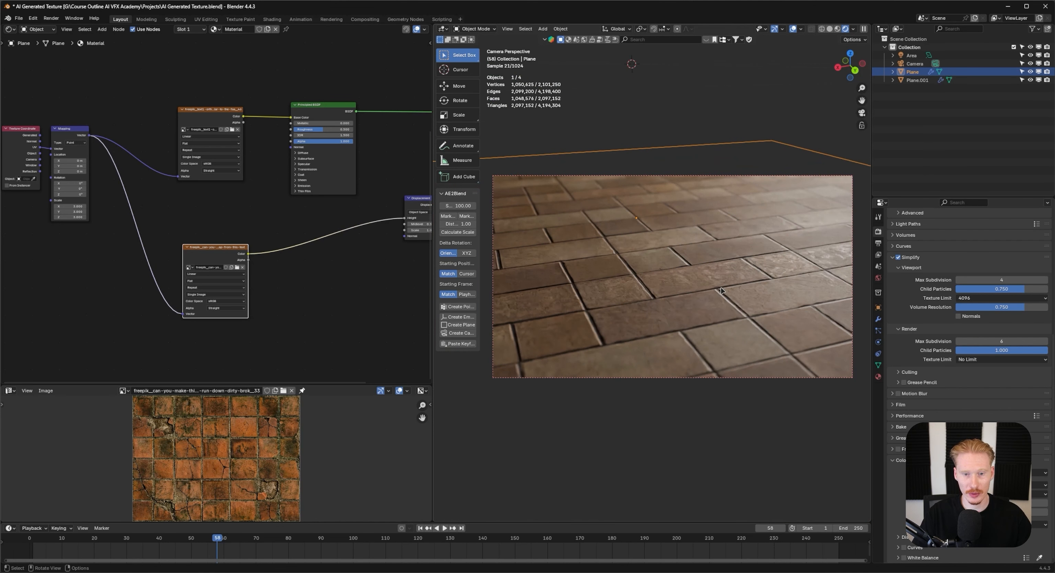
scroll(682, 316, up, 1)
scroll(278, 311, up, 2)
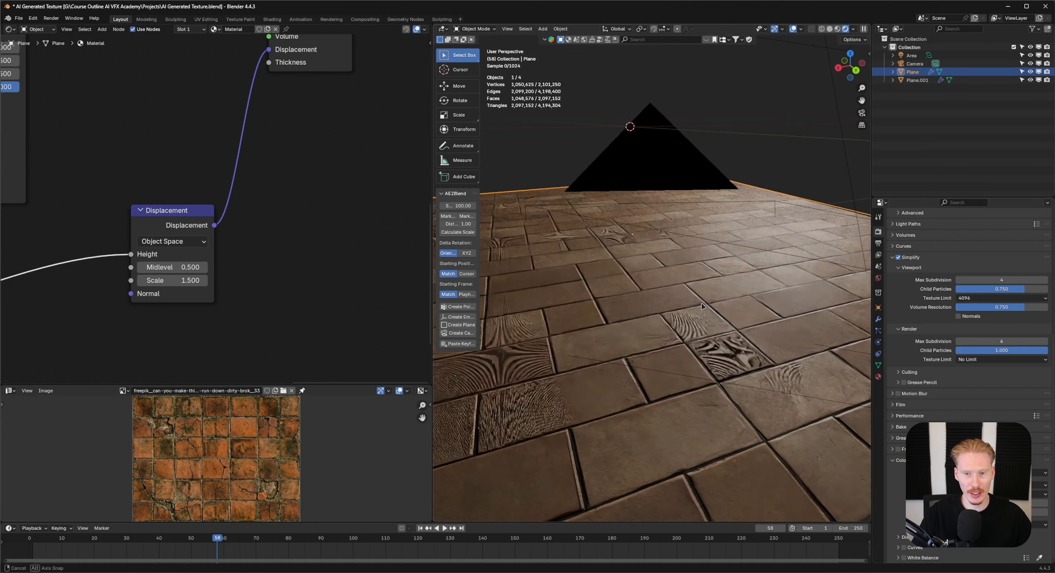
mouse_move(698, 287)
middle_down()
mouse_move(718, 300)
mouse_move(712, 281)
mouse_move(691, 298)
middle_up()
scroll(718, 299, down, 3)
Change the displacement method in the material's surface settings so the map displaces the plane's real geometry.
click(878, 308)
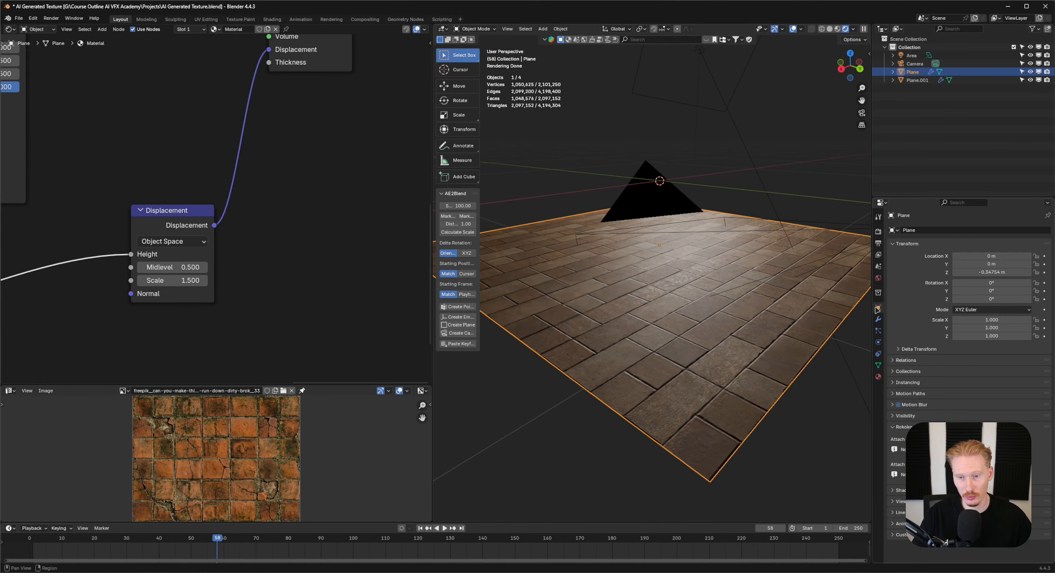
click(878, 376)
scroll(901, 392, down, 10)
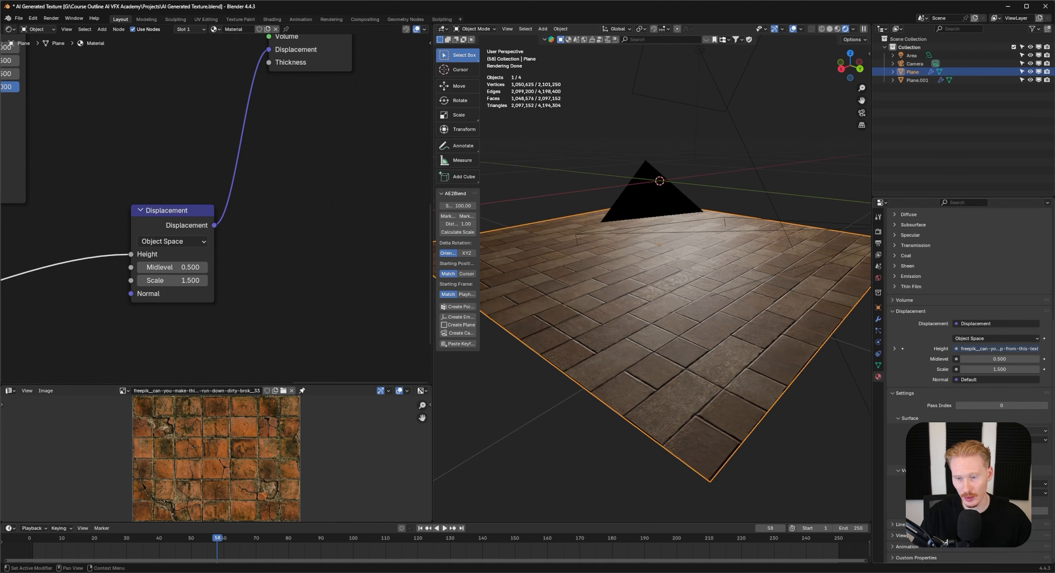
click(1001, 430)
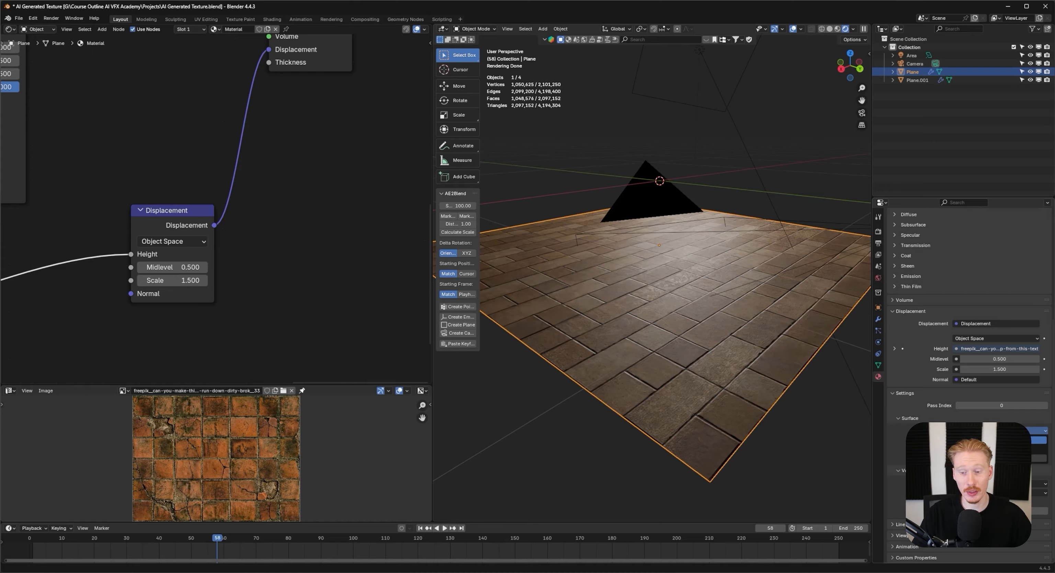
click(1016, 439)
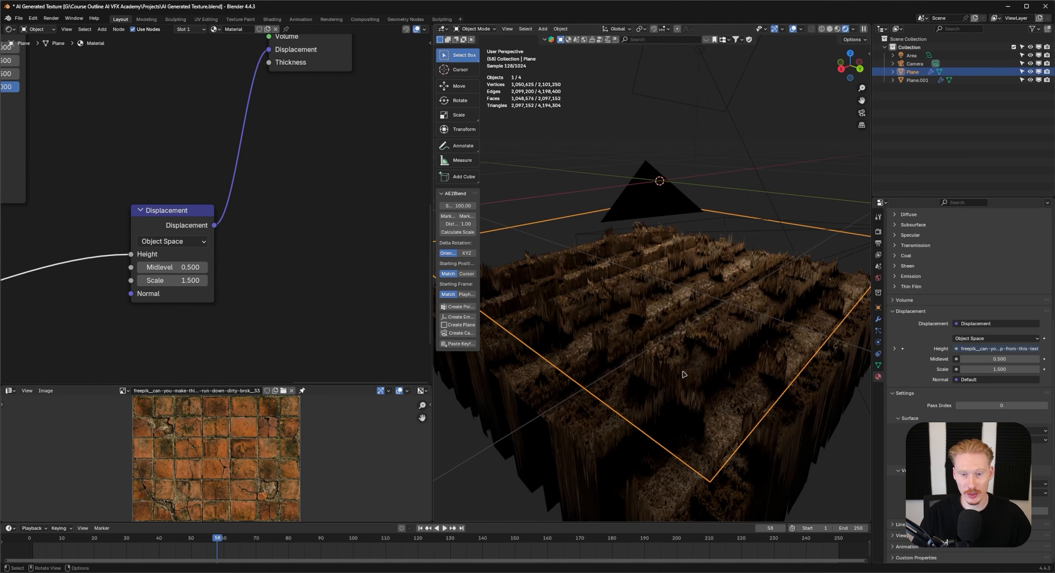
Try Displacement node scales of 0.2 and 0.1, checking the tile relief through the camera and up close.
key(KP_0)
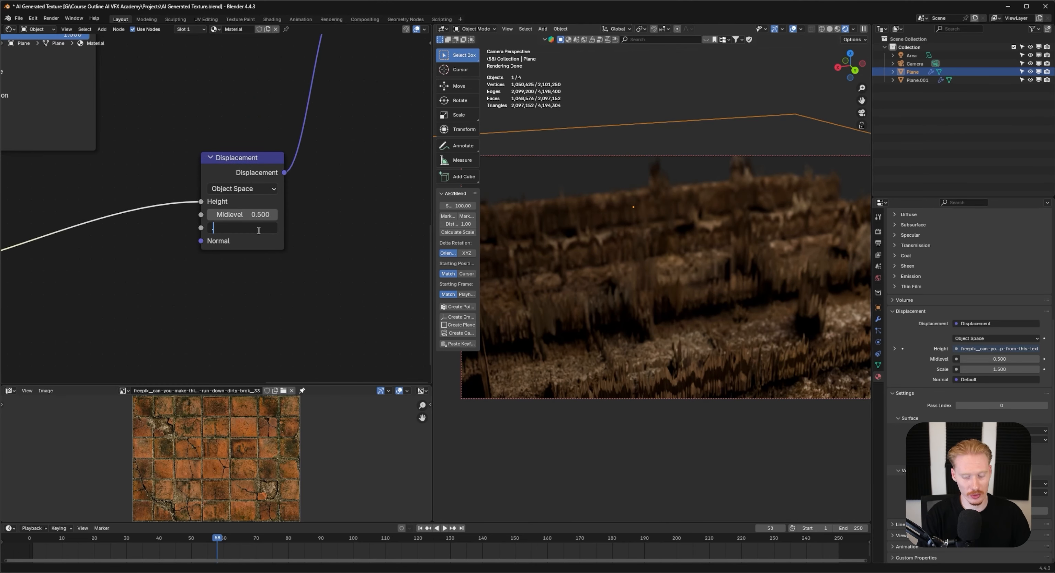
key(Return)
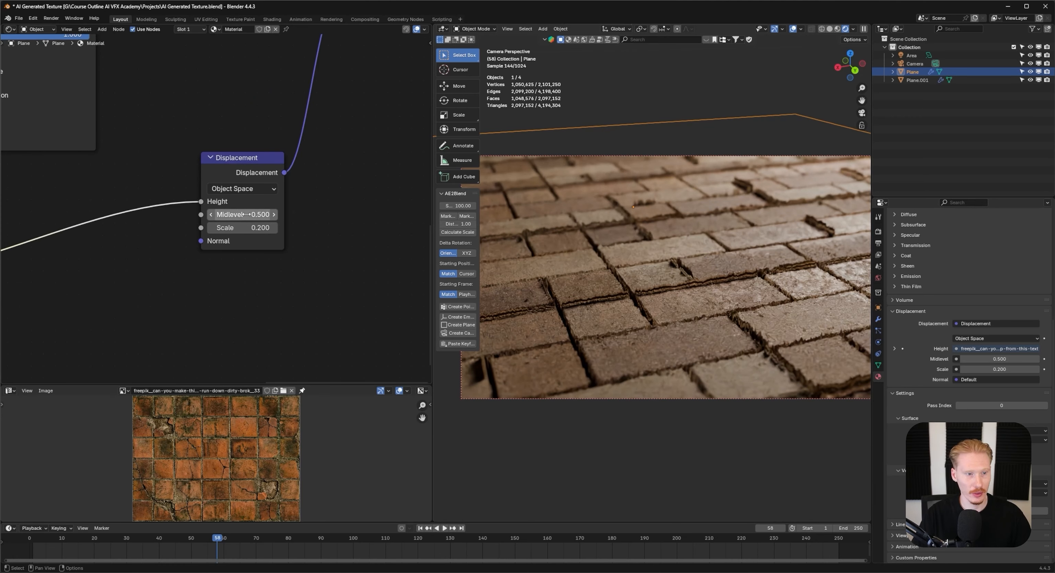
click(239, 228)
text(.1)
key(Return)
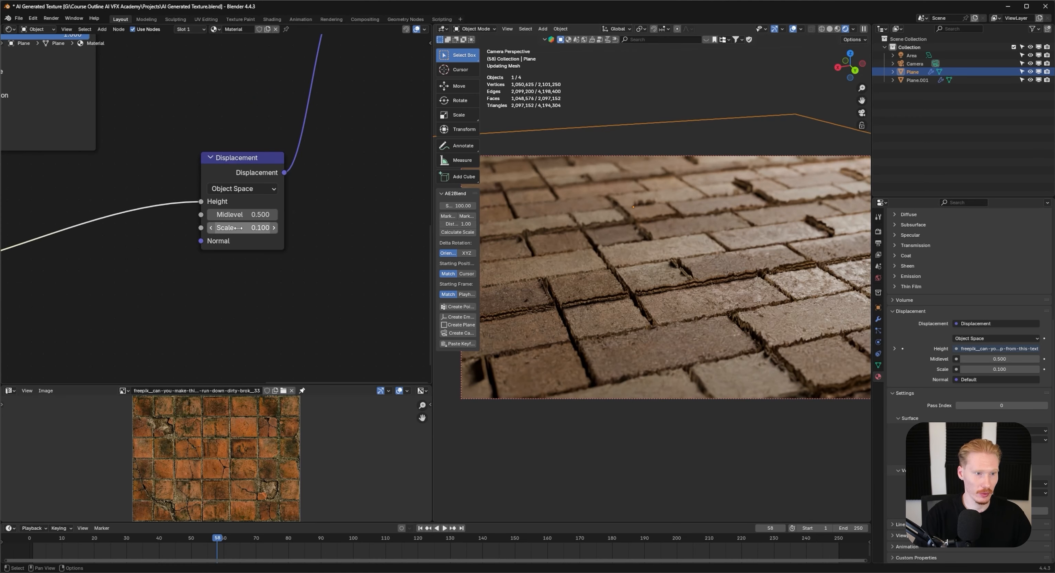
middle_drag(702, 325, 745, 328)
Lower the Displacement node's Scale to 0.02 and finally to 0.01.
click(244, 227)
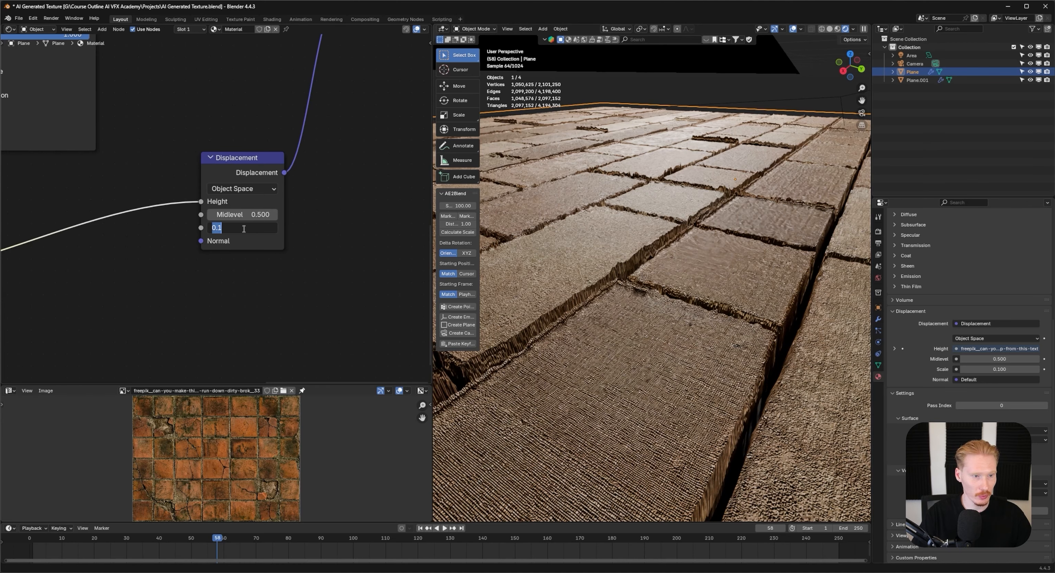
text(0.02)
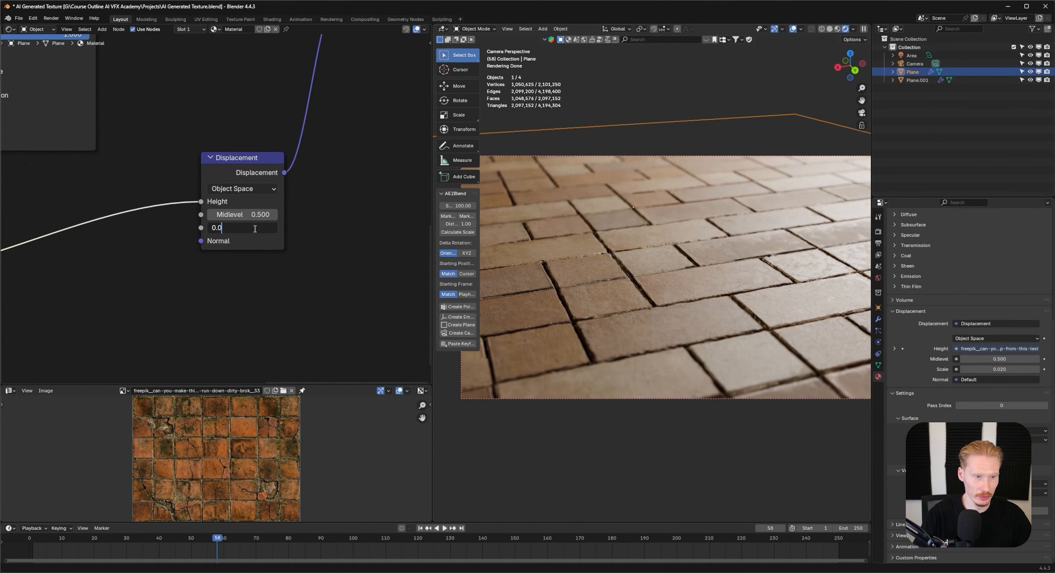
text(1)
key(Return)
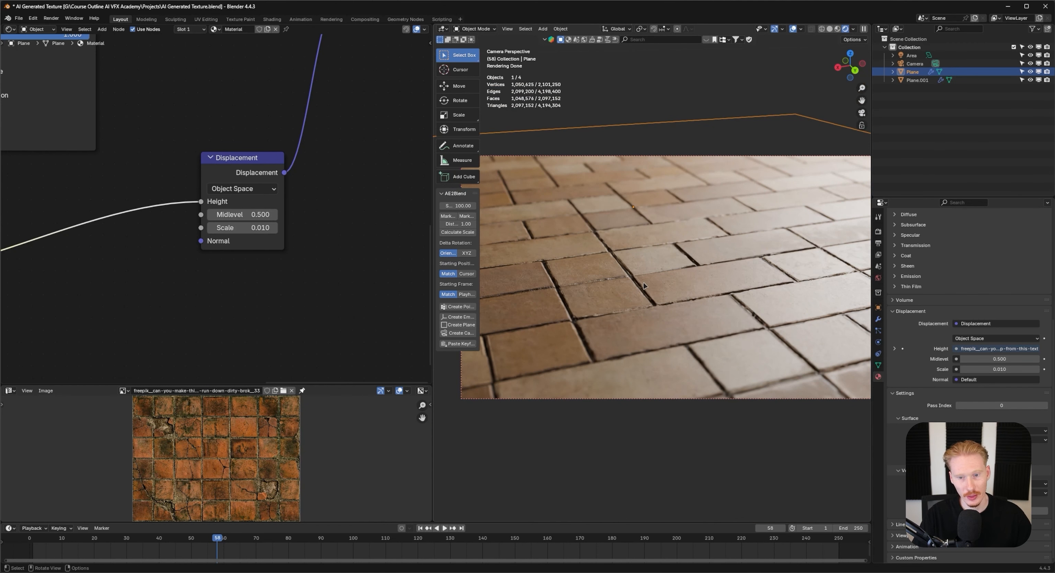
Apply Shade Auto Smooth to the plane and inspect the tile surface up close and through the camera.
scroll(655, 285, up, 10)
middle_drag(654, 285, 685, 297)
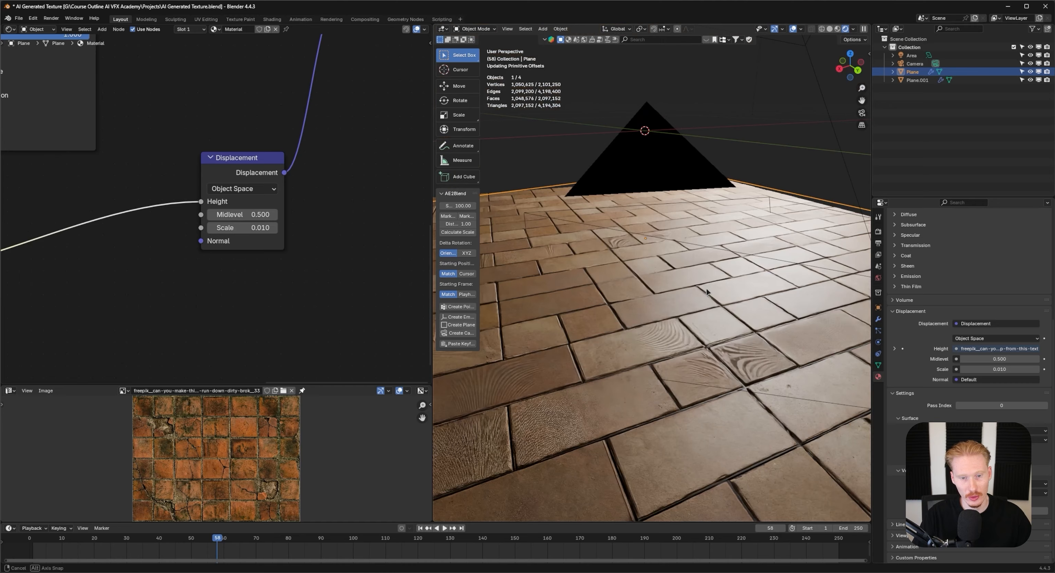
right_click(693, 308)
click(694, 307)
scroll(695, 295, down, 6)
scroll(685, 297, up, 7)
middle_drag(778, 287, 787, 269)
middle_drag(708, 340, 624, 342)
key(KP_0)
scroll(248, 257, down, 2)
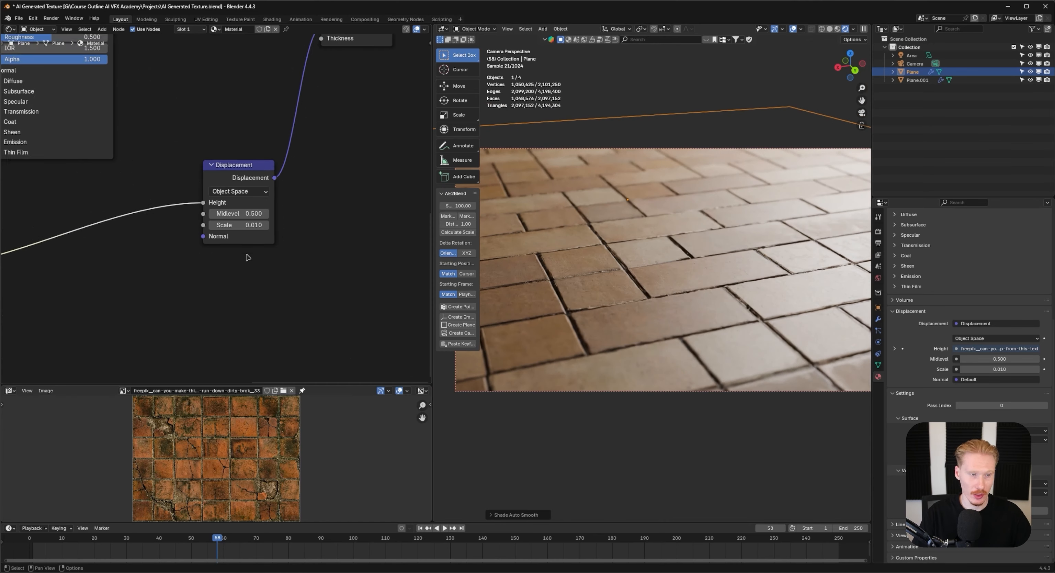
Move the clean displacement map closer beneath the clean tile texture and shift the Displacement node nearer the Material Output.
scroll(248, 257, down, 6)
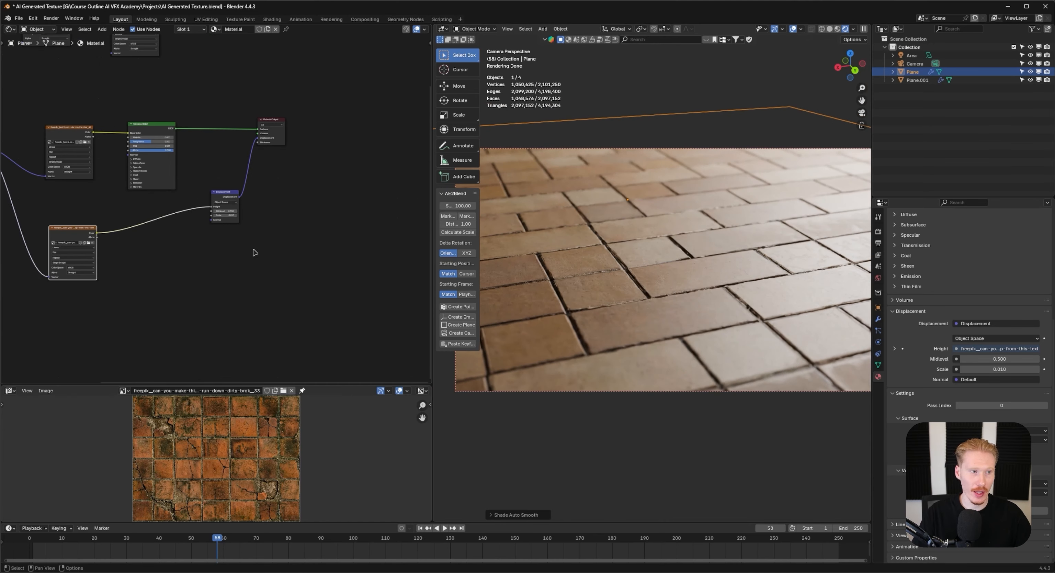
middle_drag(187, 267, 217, 285)
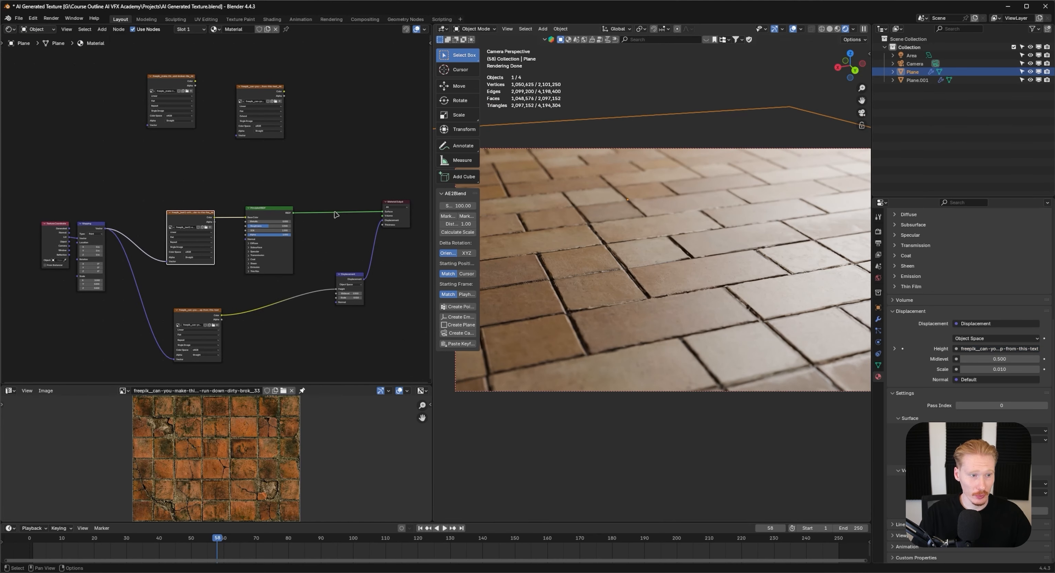
middle_drag(334, 214, 335, 207)
drag(207, 306, 202, 291)
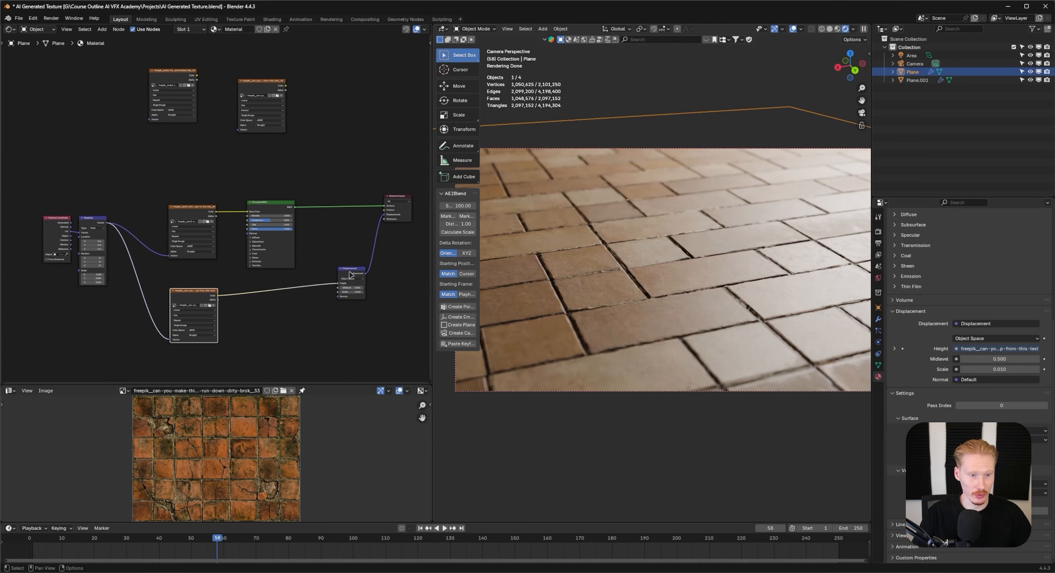
drag(349, 272, 369, 276)
Preview the aged tile texture on the plane, then switch the output back to the clean Principled BSDF.
drag(168, 78, 181, 91)
ctrl+shift+click(183, 92)
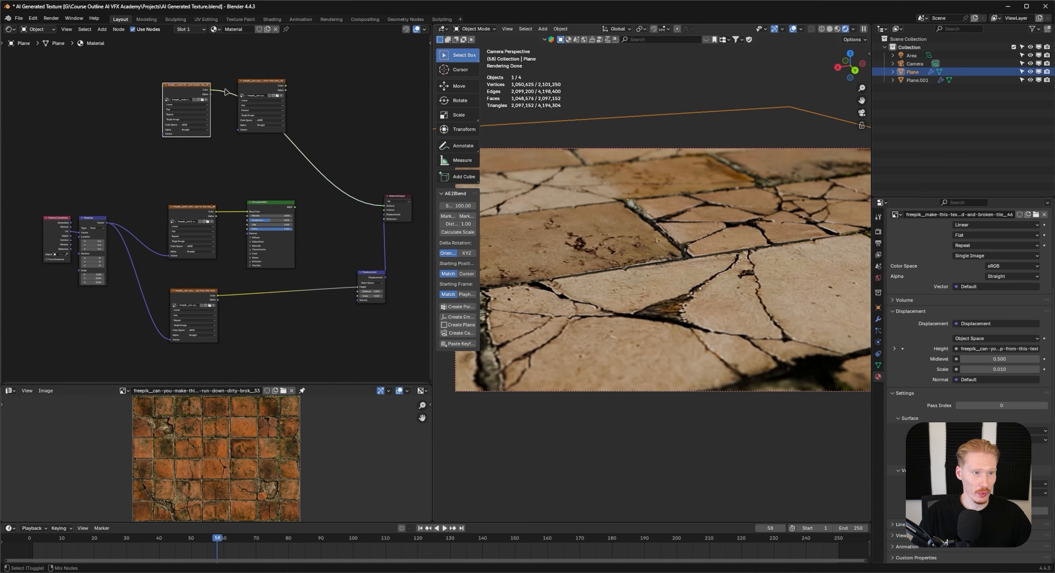
ctrl+shift+click(284, 210)
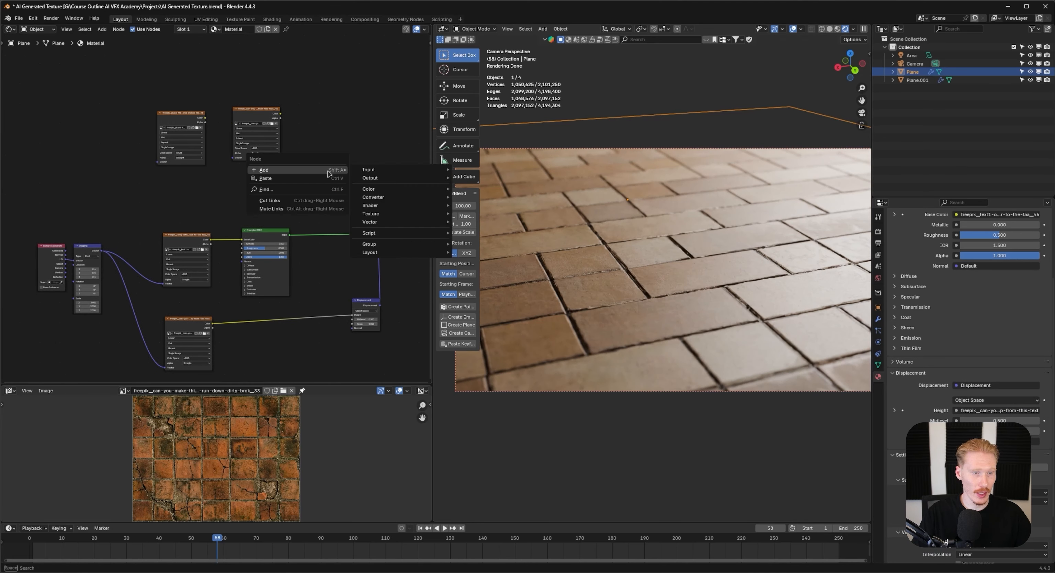
Add a second Principled BSDF, feed the aged tile texture into its Base Color, and connect it to the Material Output.
key(Escape)
key(shift+a)
text(bsdf)
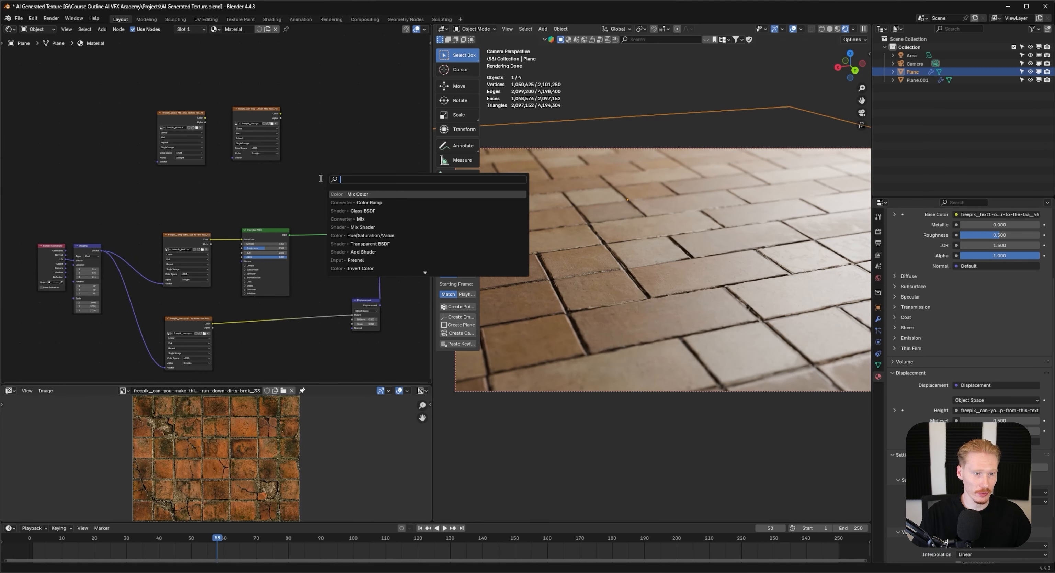
click(370, 260)
click(297, 145)
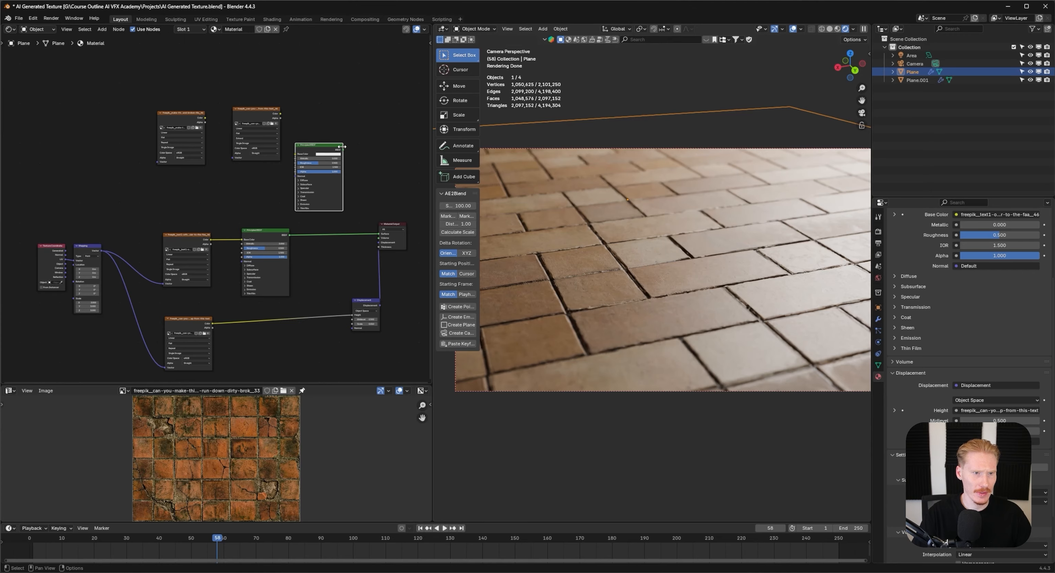
drag(206, 93, 221, 107)
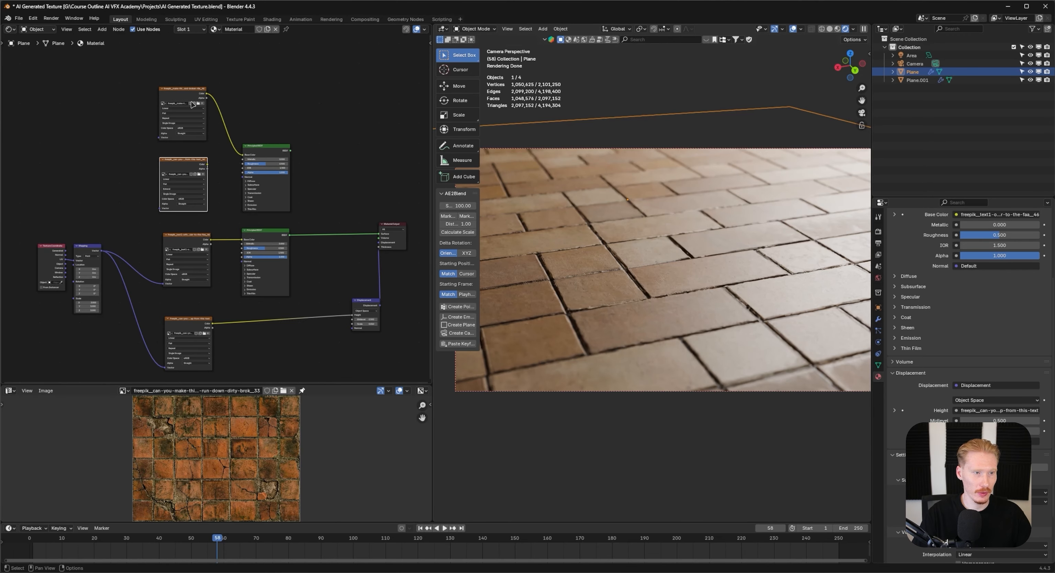
ctrl+shift+click(277, 166)
Connect the aged tile texture's vector input to the Mapping node and view the repeated aged tiles on the plane.
middle_drag(293, 199, 328, 197)
click(203, 115)
drag(193, 132, 154, 245)
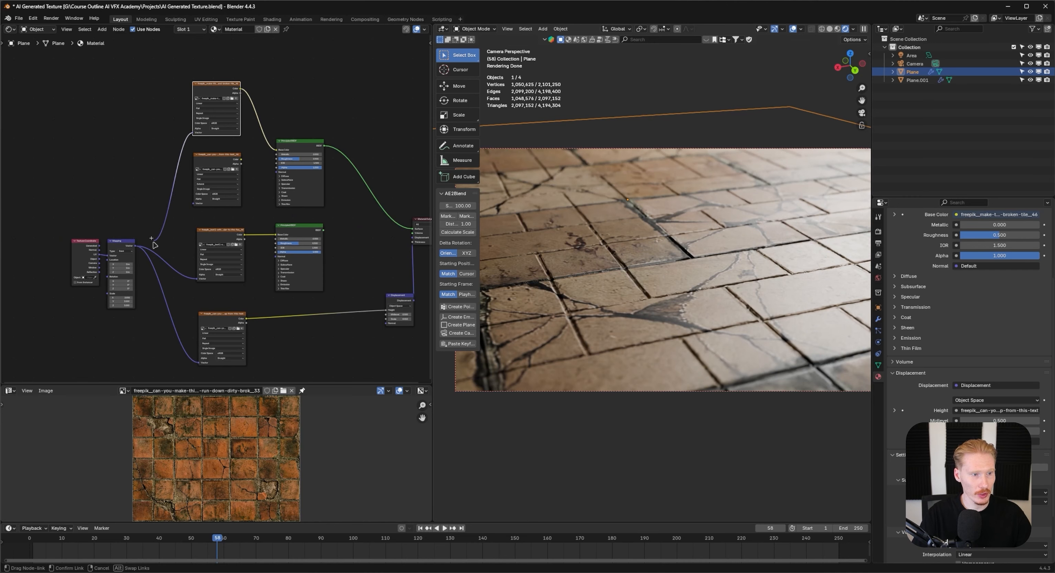
middle_drag(614, 287, 728, 306)
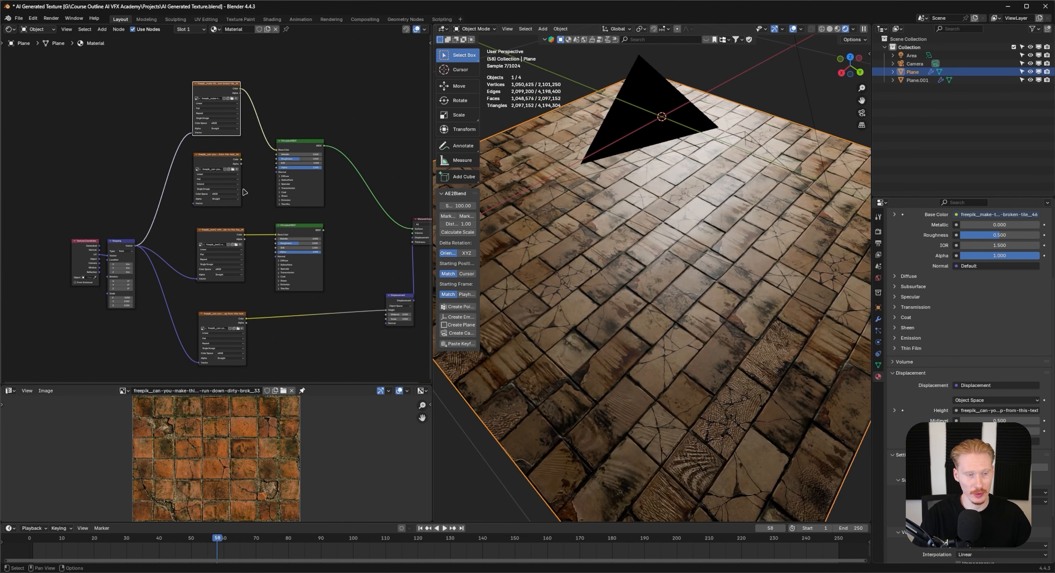
Insert a Mix Shader node between the aged Principled BSDF and the Material Output.
middle_drag(290, 207, 238, 257)
scroll(238, 256, up, 5)
middle_drag(336, 281, 299, 248)
click(299, 249)
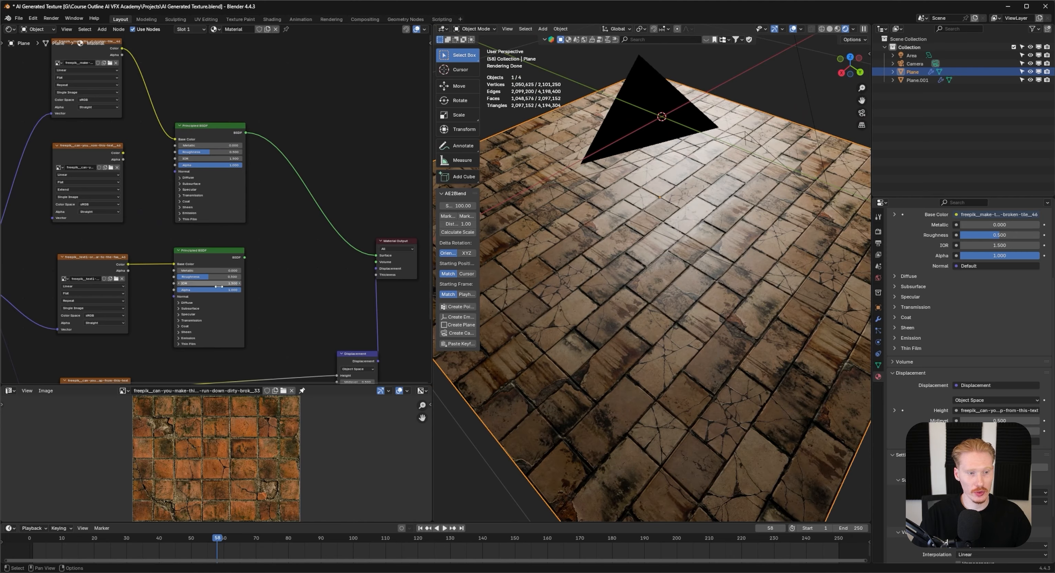
right_click(225, 278)
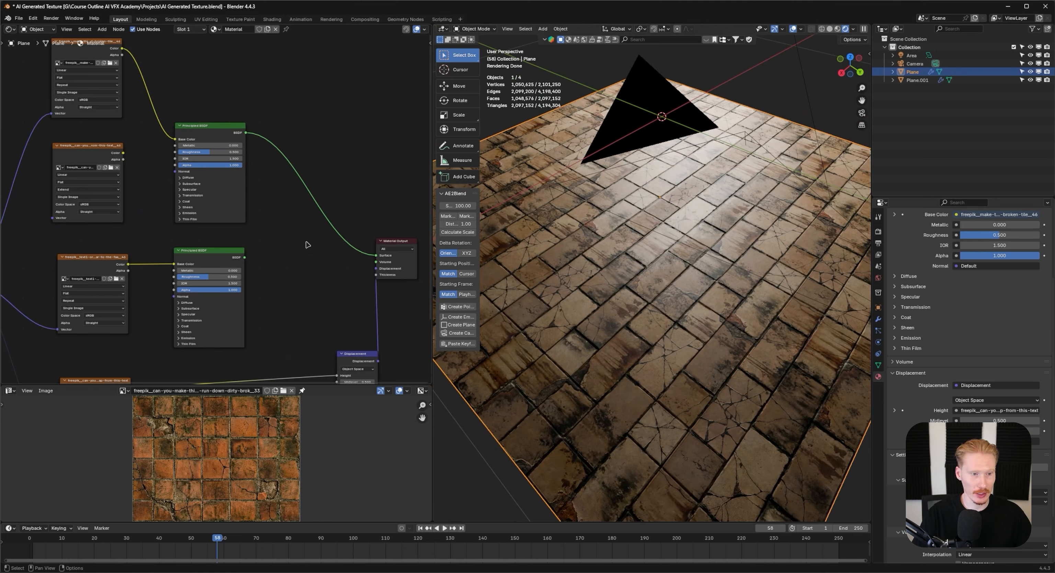
key(shift+a)
text(mix s)
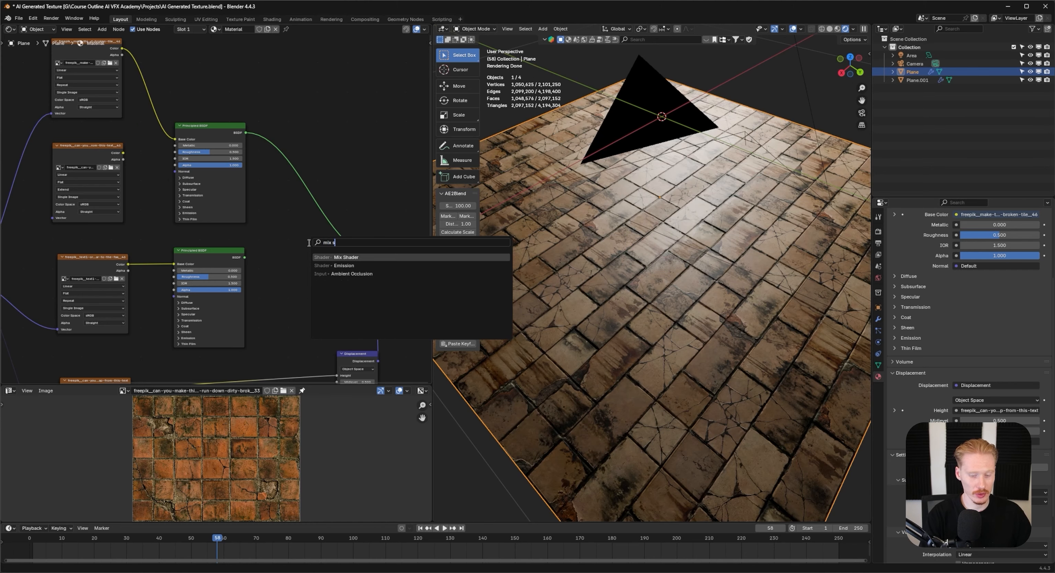
key(Return)
click(318, 232)
Connect the clean Principled BSDF to the Mix Shader's second shader input and inspect the blended tiles on the plane.
drag(245, 257, 327, 237)
scroll(696, 283, up, 6)
middle_drag(696, 283, 723, 288)
scroll(707, 290, down, 4)
scroll(531, 316, up, 2)
scroll(243, 271, up, 8)
middle_drag(364, 314, 246, 276)
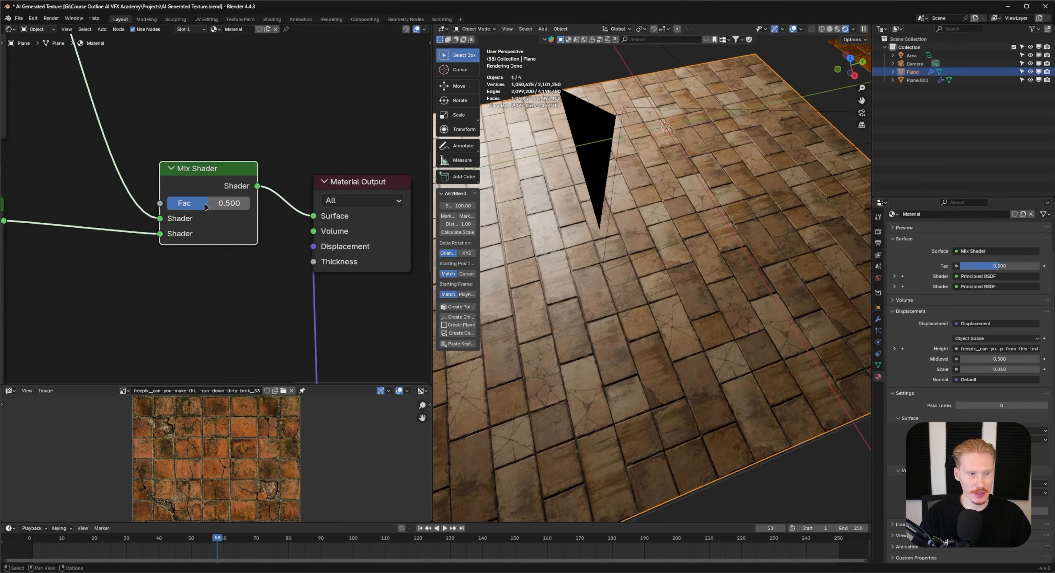
Compare the tile blend on the plane with the Mix Shader factor at 1.000 and at 0.5.
drag(206, 204, 247, 203)
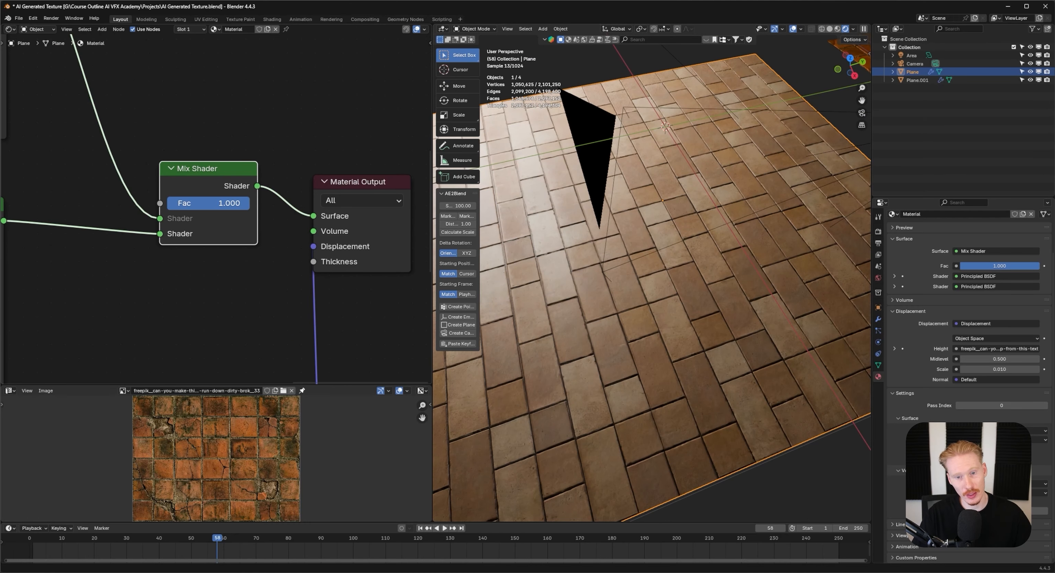
click(223, 205)
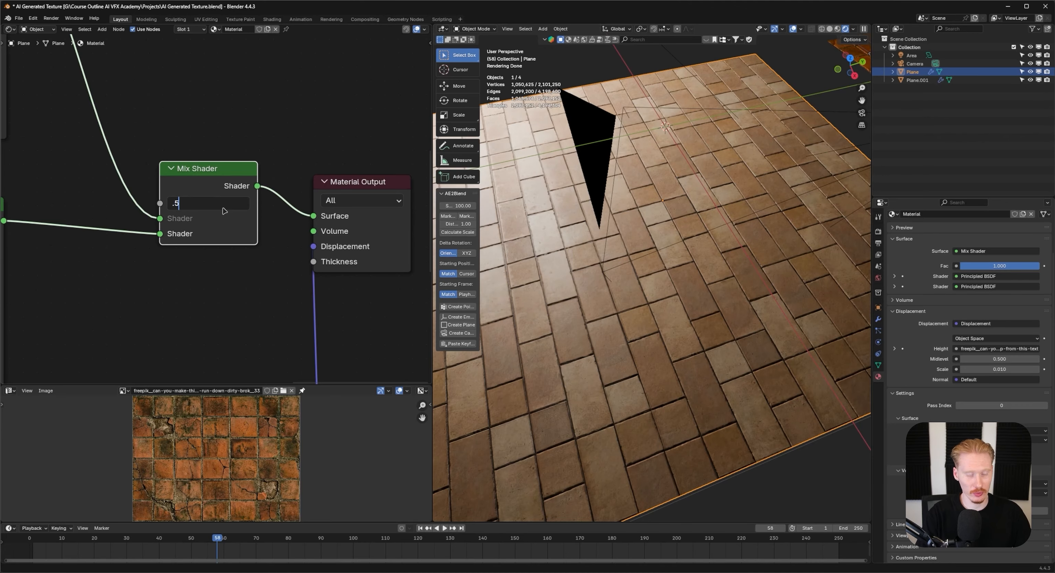
key(Return)
Add a Noise Texture node and connect its Fac output to the Mix Shader's Fac input.
ctrl+middle_drag(245, 222, 245, 267)
middle_drag(197, 155, 307, 218)
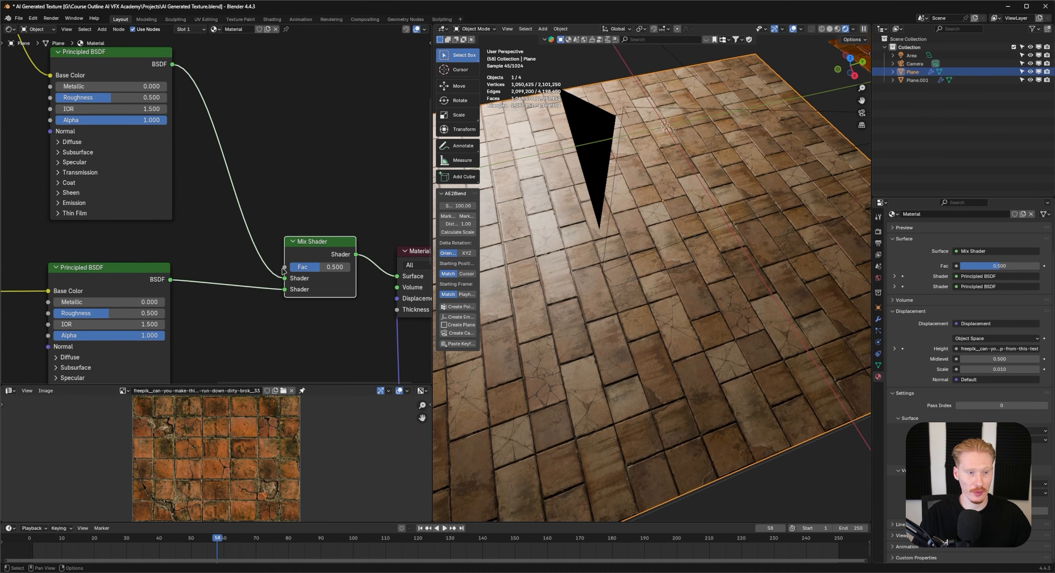
drag(284, 267, 302, 126)
text(noi)
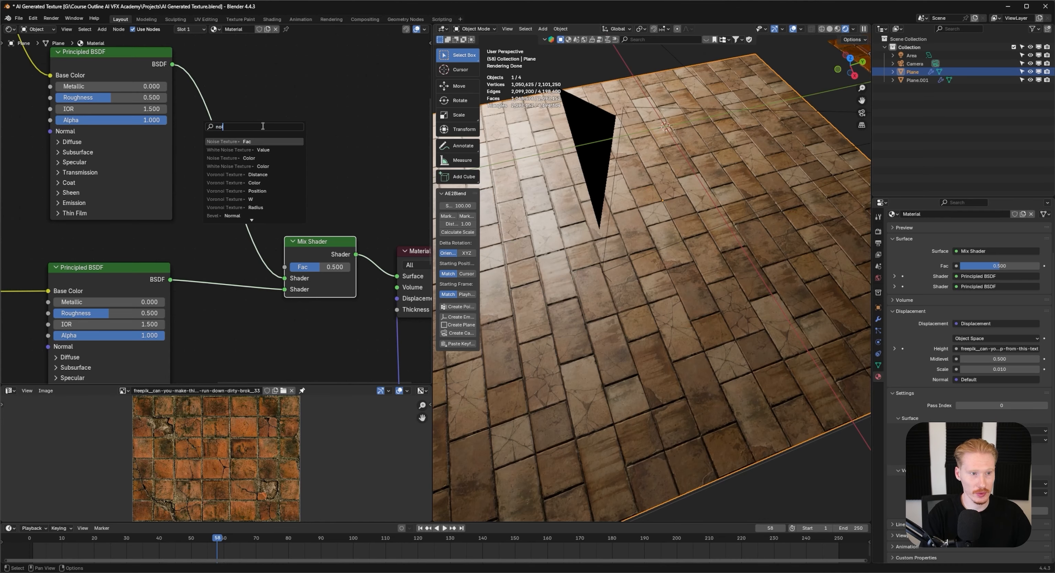
key(Return)
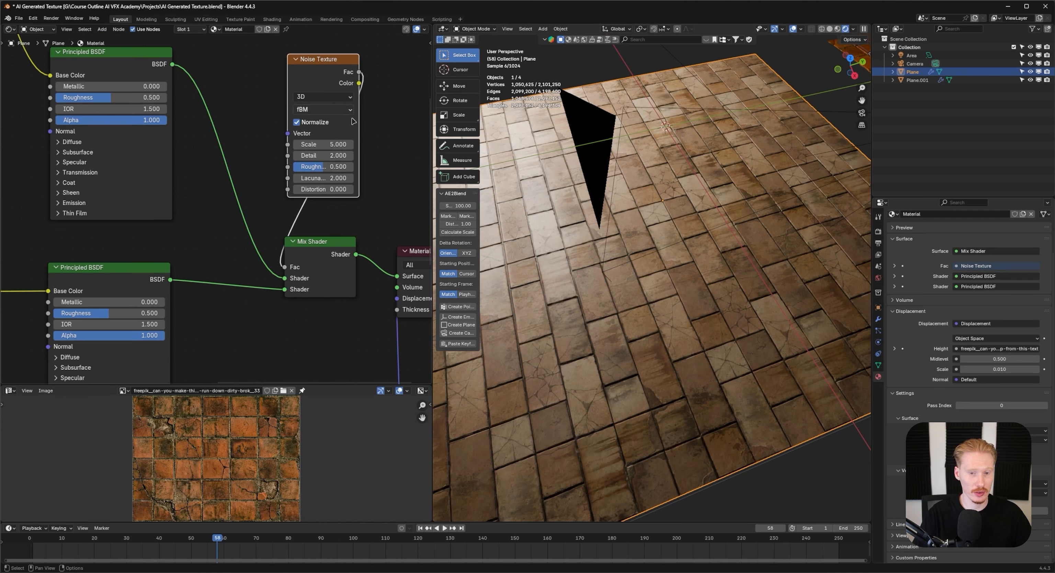
Add Texture Coordinate and Mapping nodes to the Noise Texture and arrange all three above the Principled BSDF.
scroll(338, 113, down, 2)
key(ctrl+t)
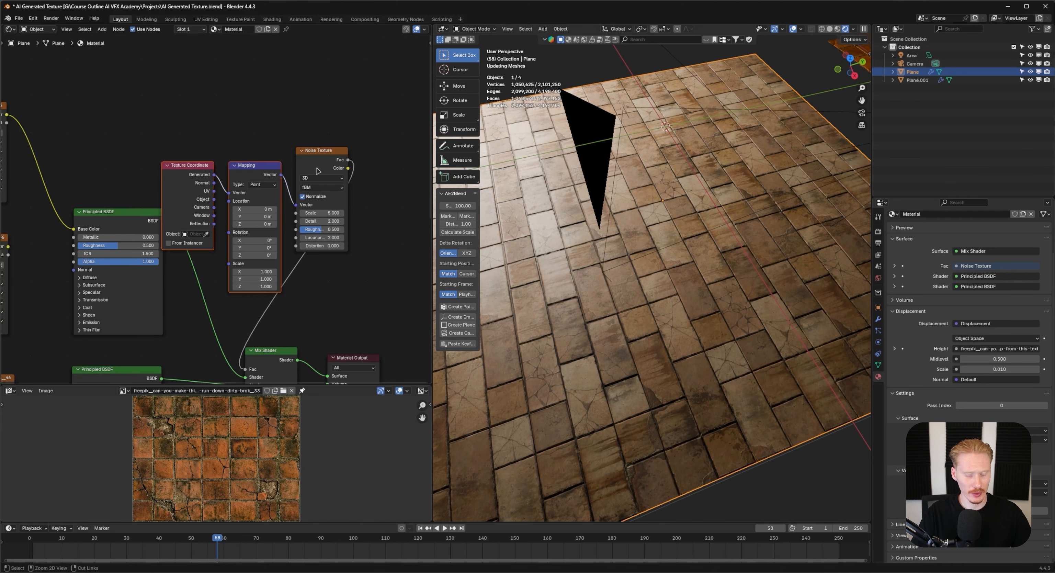
drag(243, 175, 222, 75)
drag(323, 152, 321, 98)
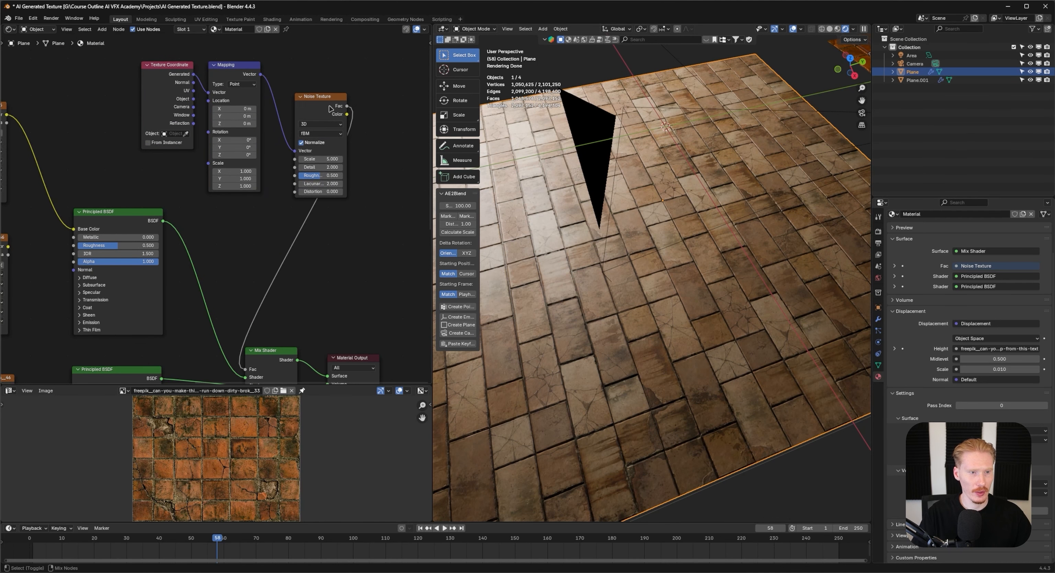
Preview the Noise Texture alone on the plane, and reconnect the Mix Shader to the Material Output.
ctrl+shift+click(321, 99)
scroll(595, 271, down, 6)
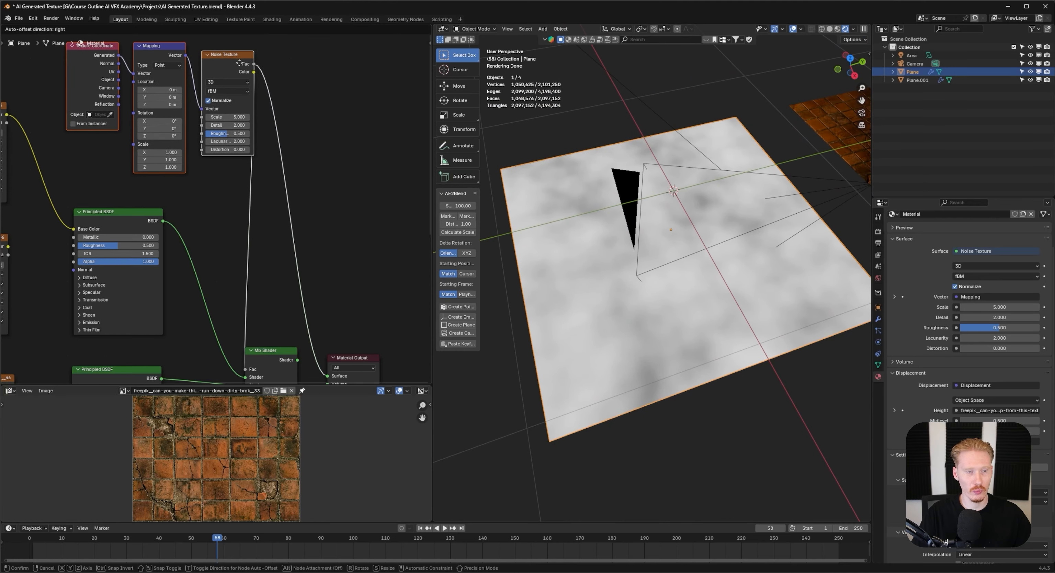
scroll(673, 261, up, 2)
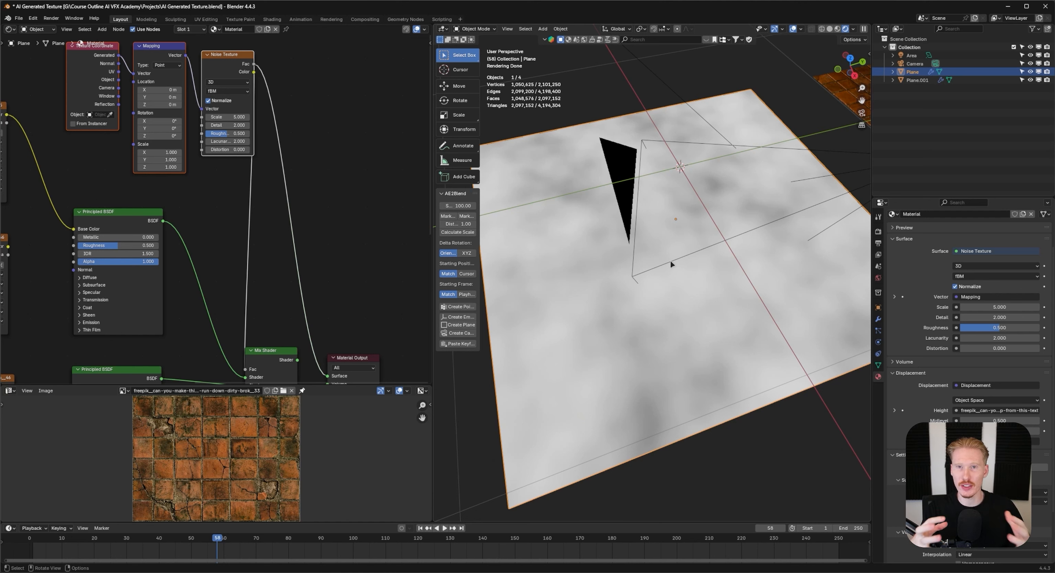
middle_drag(324, 314, 332, 285)
ctrl+shift+click(287, 328)
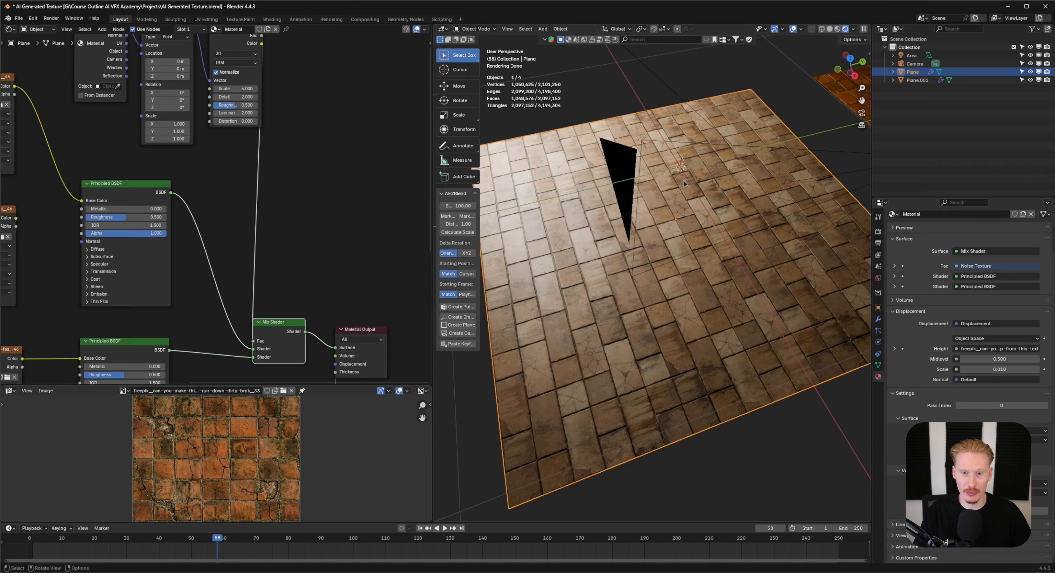
Insert a Color Ramp node between the Noise Texture and the Mix Shader's Fac input.
middle_drag(249, 55, 270, 148)
key(shift+a)
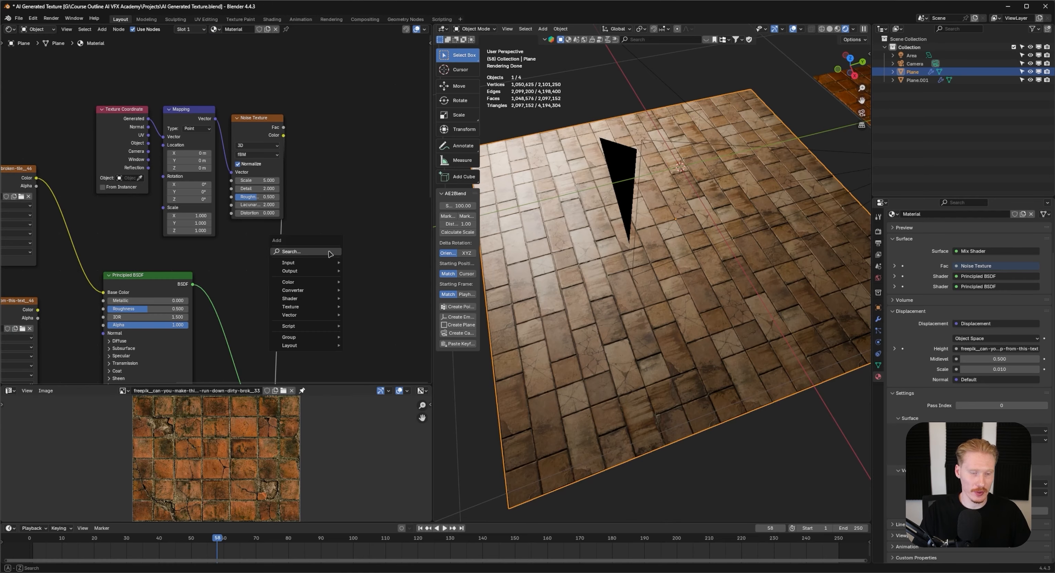
text(color)
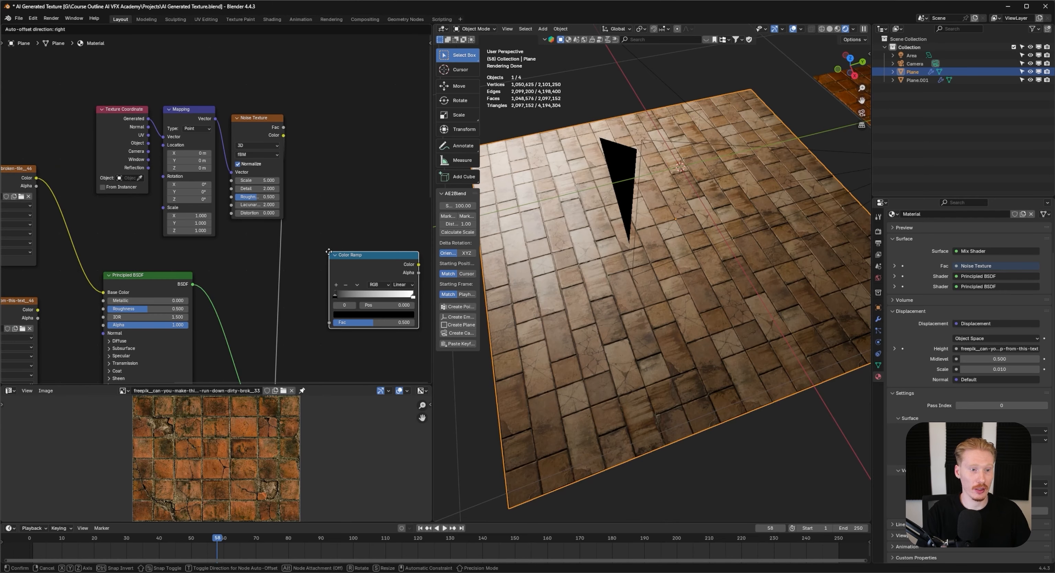
click(373, 274)
click(335, 159)
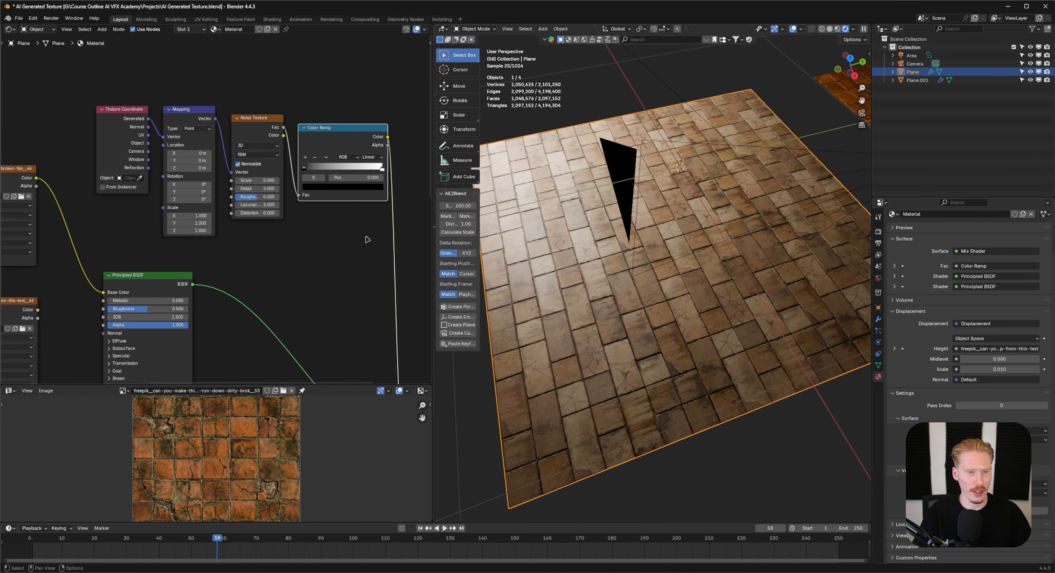
With the Color Ramp previewed on the plane, tighten its stops with black at 0.432 and set the noise Detail to 15.
scroll(327, 234, up, 2)
ctrl+shift+click(285, 205)
scroll(285, 226, up, 2)
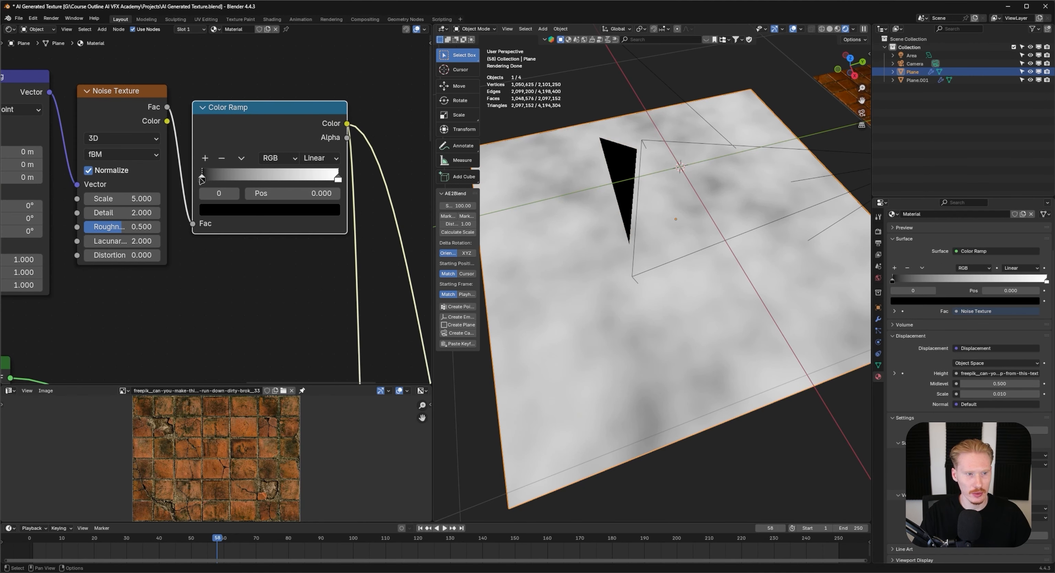
drag(202, 179, 260, 182)
drag(338, 180, 261, 182)
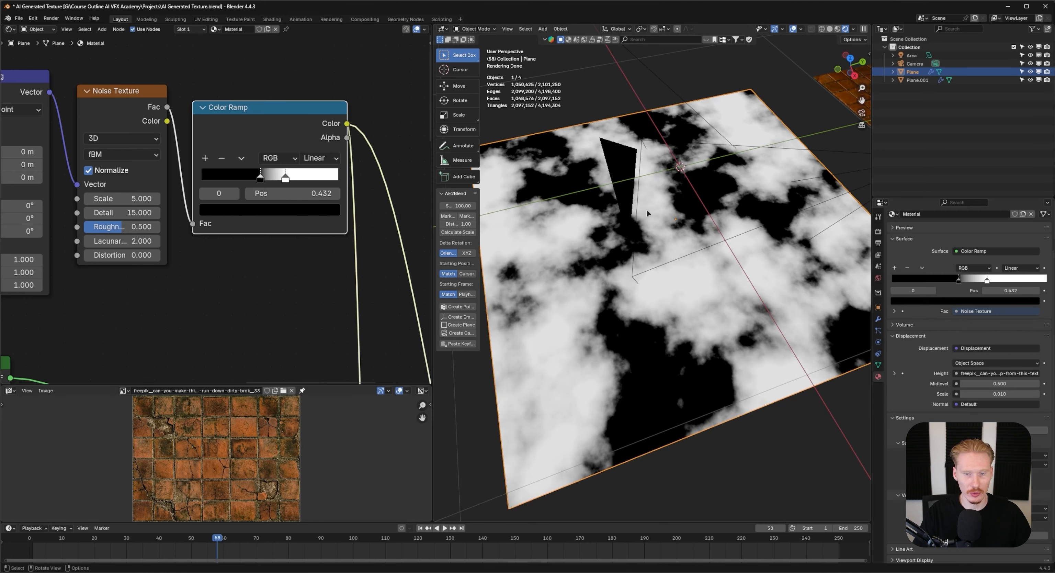
Set the Noise Texture's Scale to 2.100 and inspect the black-and-white mask on the plane.
drag(123, 198, 57, 198)
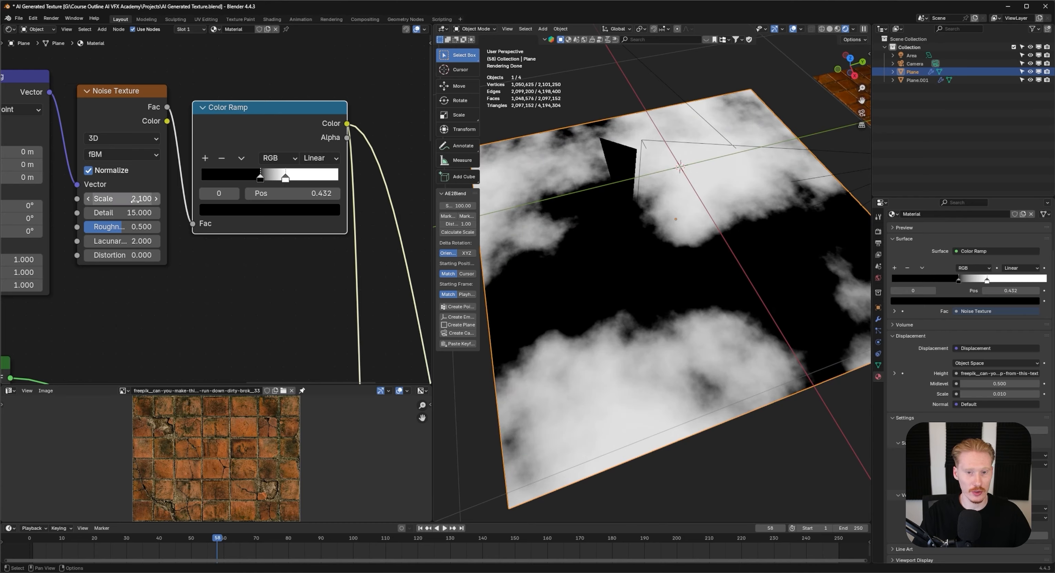
scroll(599, 285, down, 4)
middle_drag(598, 285, 651, 305)
scroll(651, 306, up, 4)
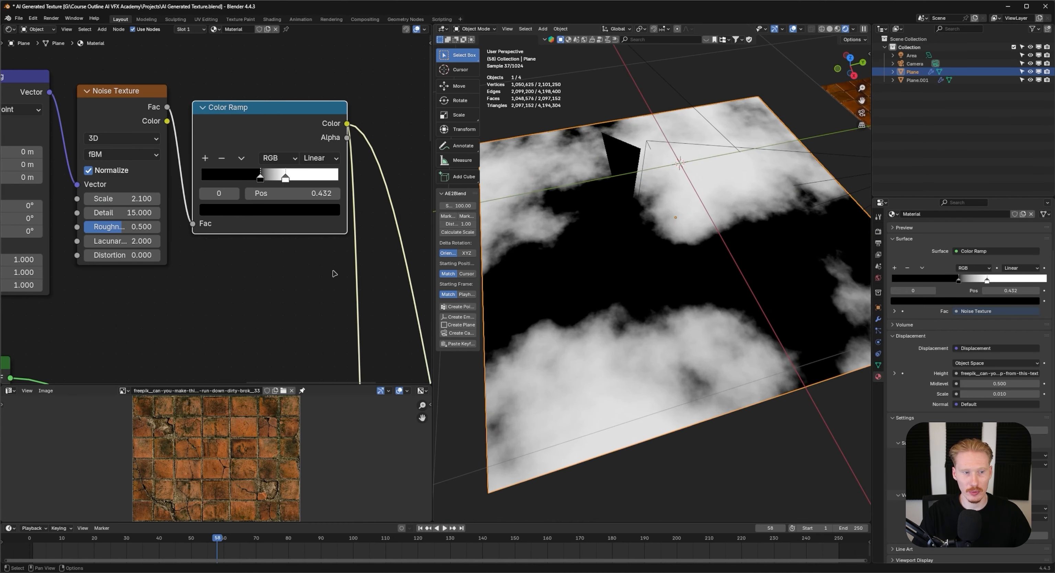
Reconnect the Mix Shader to the Material Output and inspect the clean and aged tiles blended by the noise mask.
scroll(307, 272, down, 5)
middle_drag(262, 282, 240, 48)
ctrl+shift+click(294, 167)
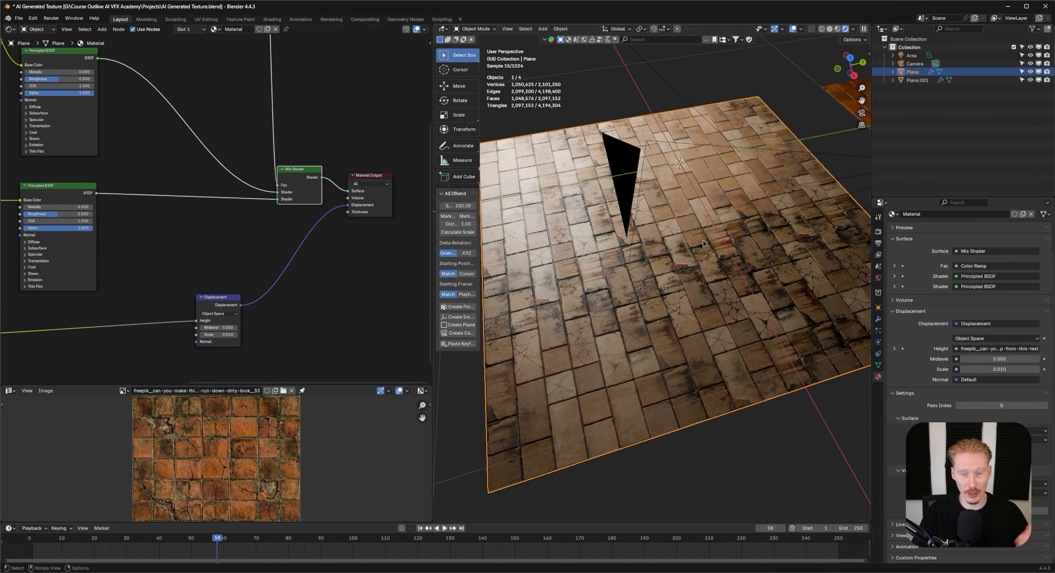
scroll(702, 241, up, 4)
scroll(772, 285, down, 4)
middle_drag(702, 242, 778, 279)
scroll(777, 279, up, 2)
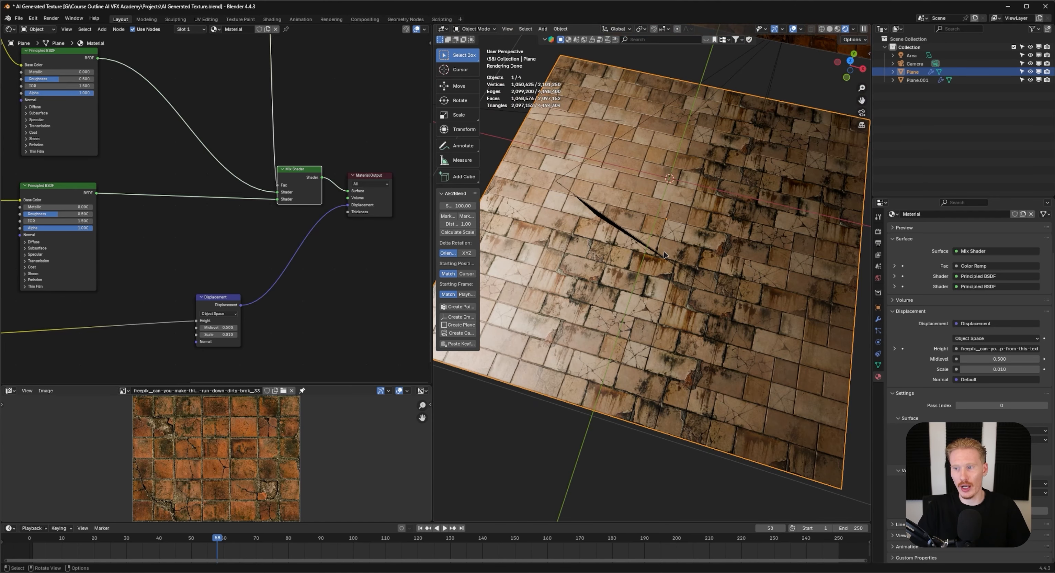
Reposition the Displacement node to make room before it, and inspect the tile relief up close.
middle_drag(268, 274, 328, 239)
drag(281, 264, 302, 269)
scroll(750, 268, up, 3)
middle_drag(813, 301, 739, 301)
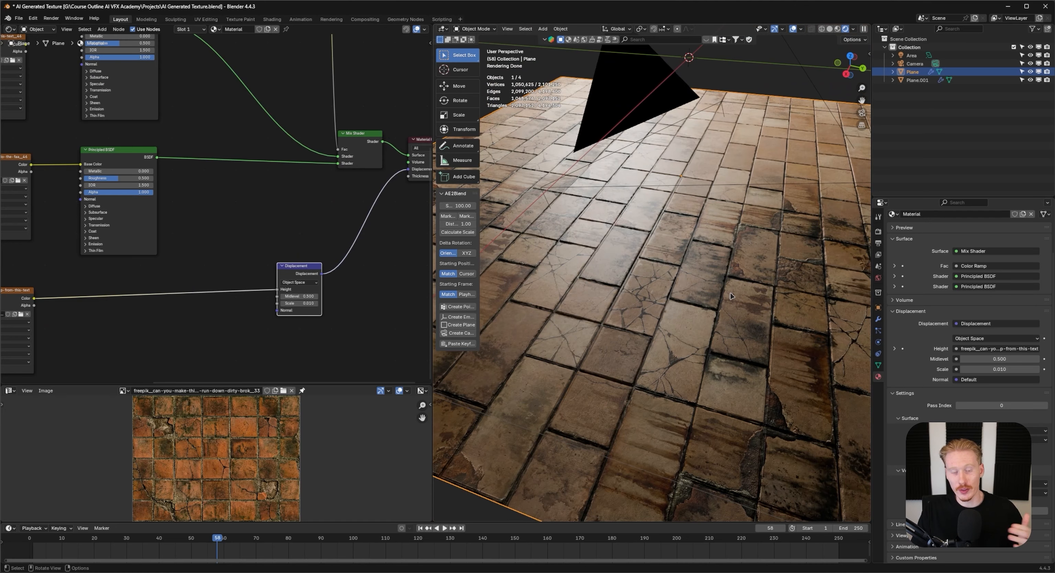
middle_drag(288, 213, 220, 221)
ctrl+scroll(221, 221, down, 1)
scroll(347, 241, down, 1)
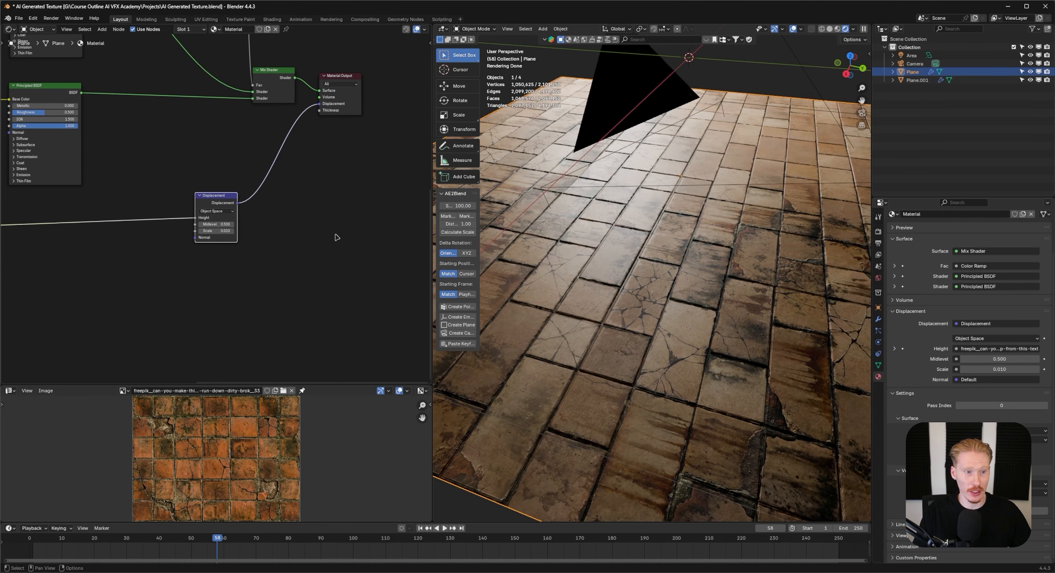
Move the unconnected aged displacement texture node below the clean displacement texture node.
shift+scroll(337, 235, down, 1)
scroll(342, 236, up, 3)
ctrl+middle_drag(344, 236, 261, 280)
middle_drag(268, 59, 343, 202)
drag(115, 66, 230, 46)
middle_drag(294, 305, 283, 217)
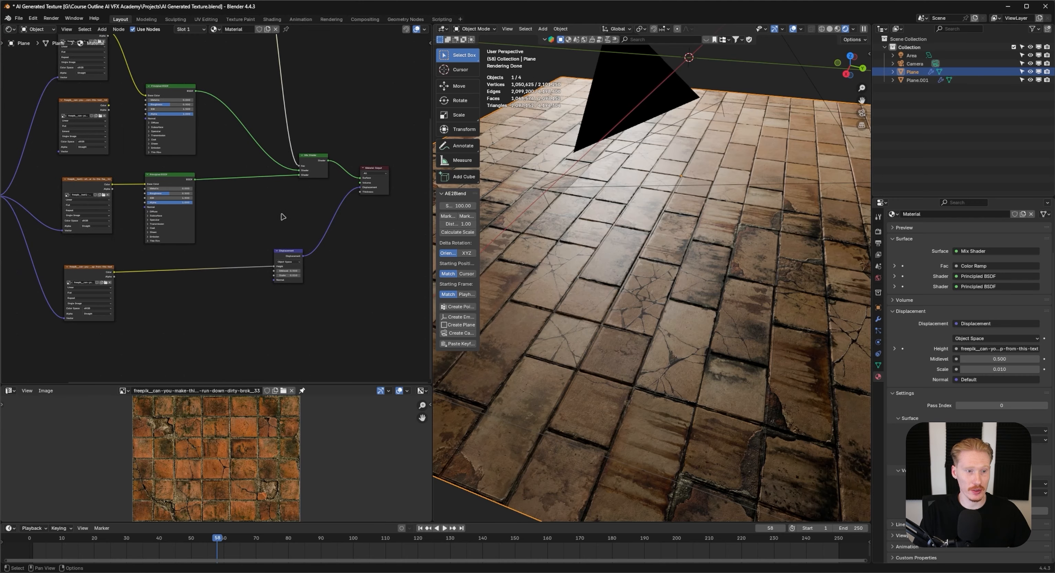
drag(319, 211, 102, 112)
click(123, 127)
middle_drag(83, 119, 162, 75)
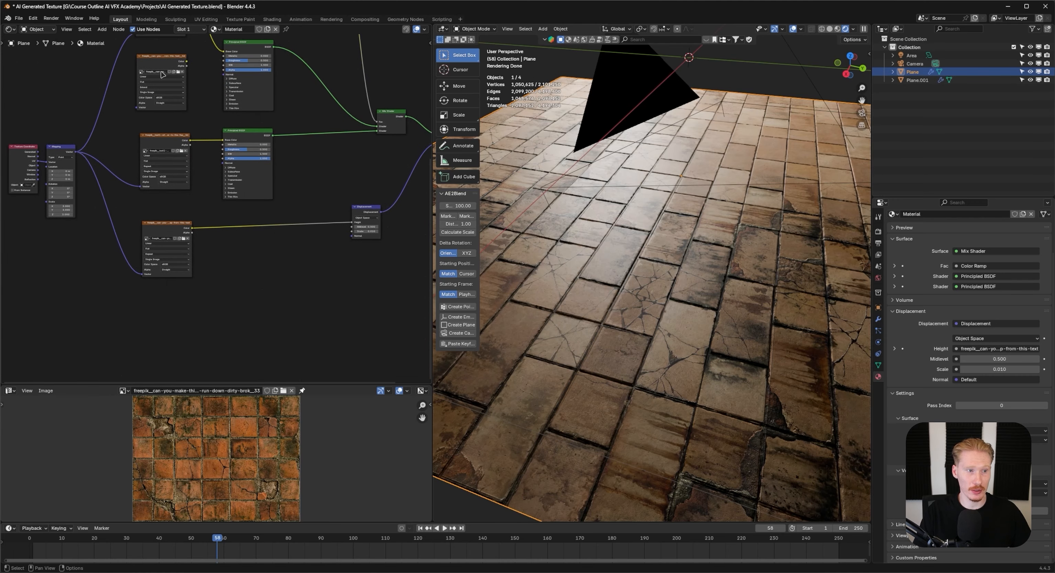
drag(160, 59, 171, 300)
middle_drag(196, 294, 210, 268)
click(290, 288)
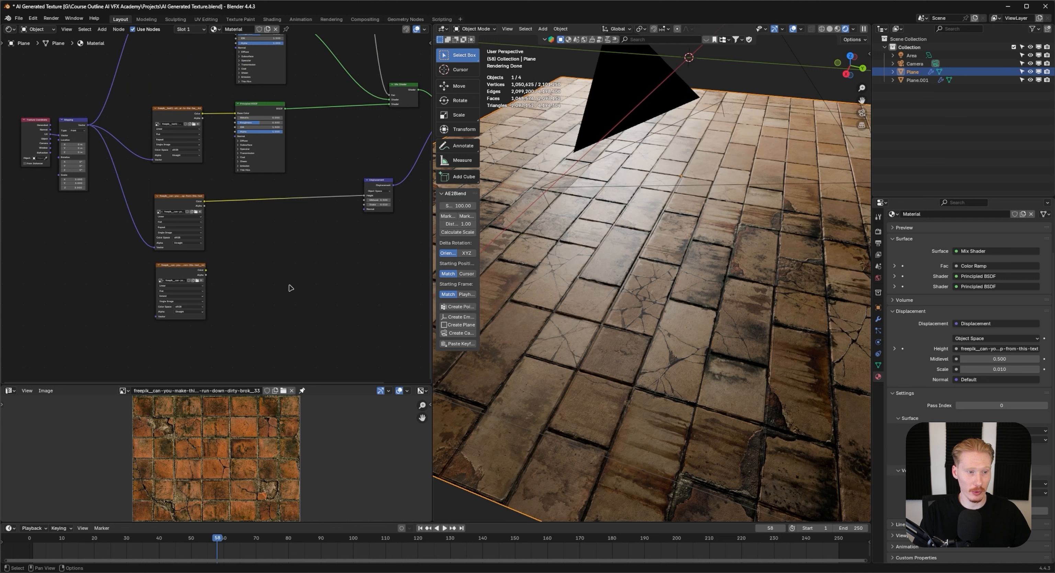
Insert a color Mix node before the Displacement height, with the aged displacement texture in A and the clean one in B.
drag(221, 263, 303, 230)
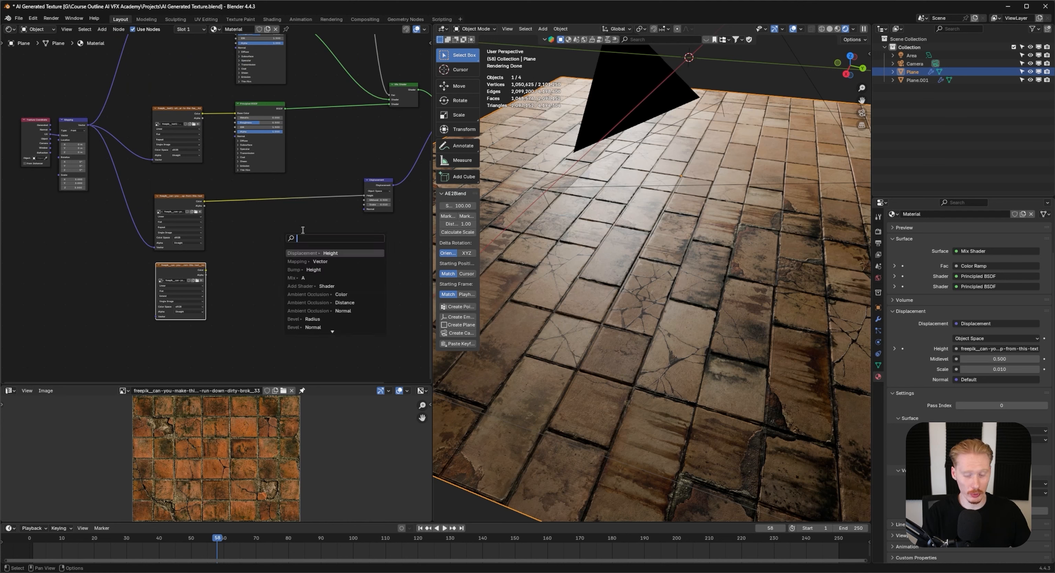
text(mix)
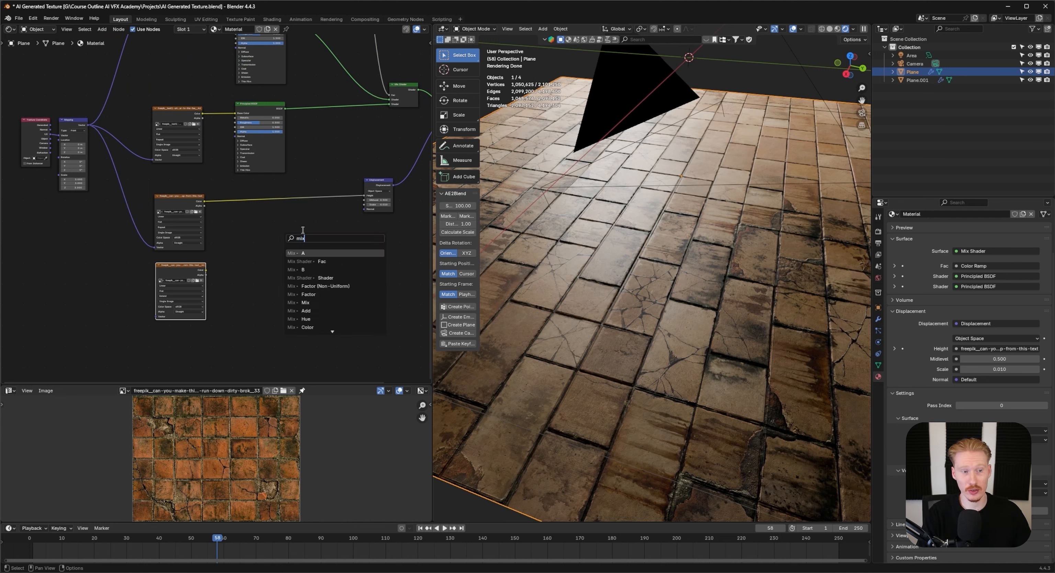
key(Down)
key(Down)
key(Up)
key(Up)
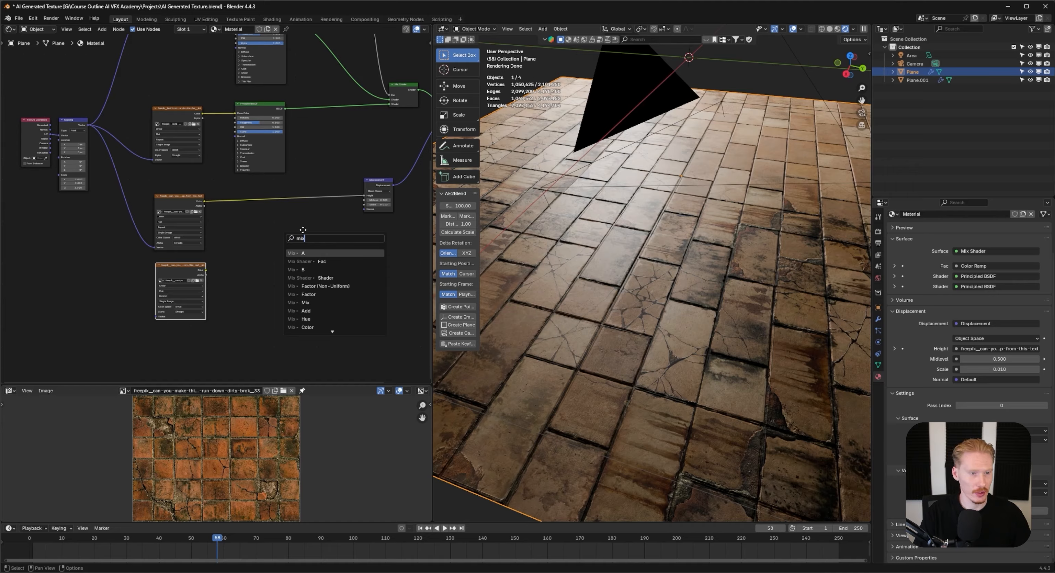
key(Return)
click(339, 182)
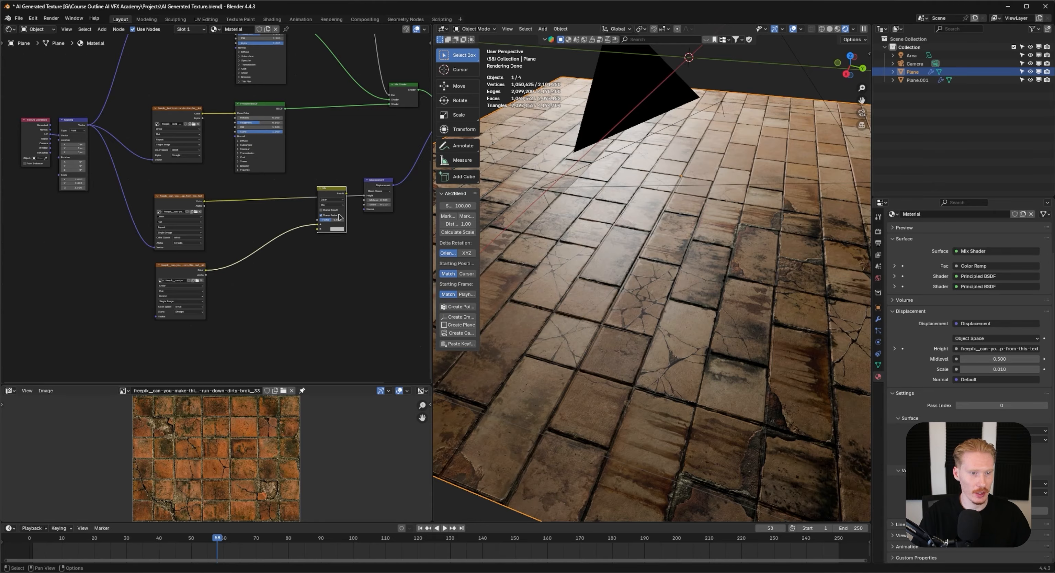
drag(339, 190, 364, 196)
scroll(360, 213, up, 4)
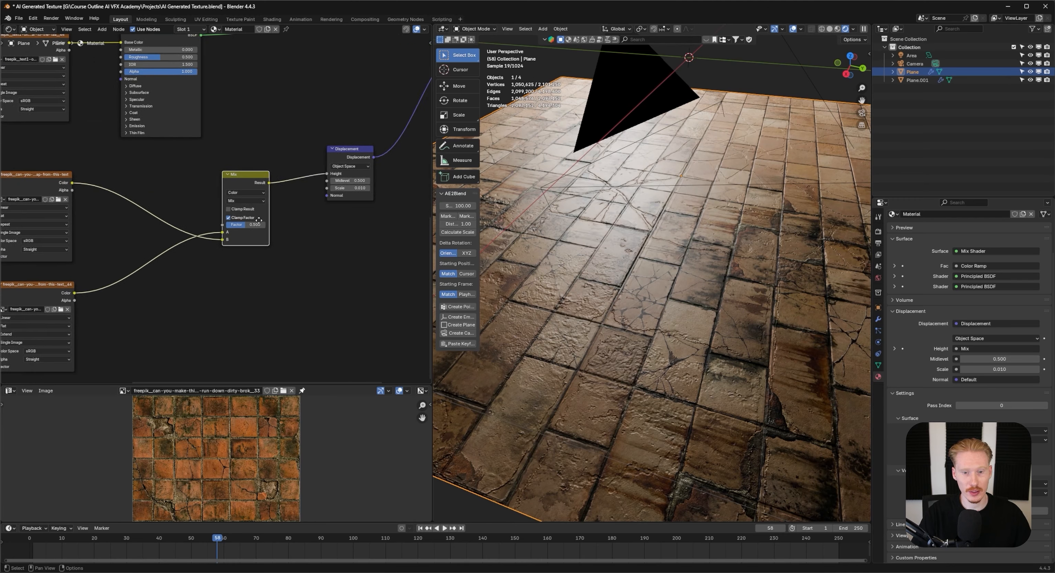
Connect the Color Ramp's output to the displacement Mix node's Factor input.
scroll(327, 216, down, 10)
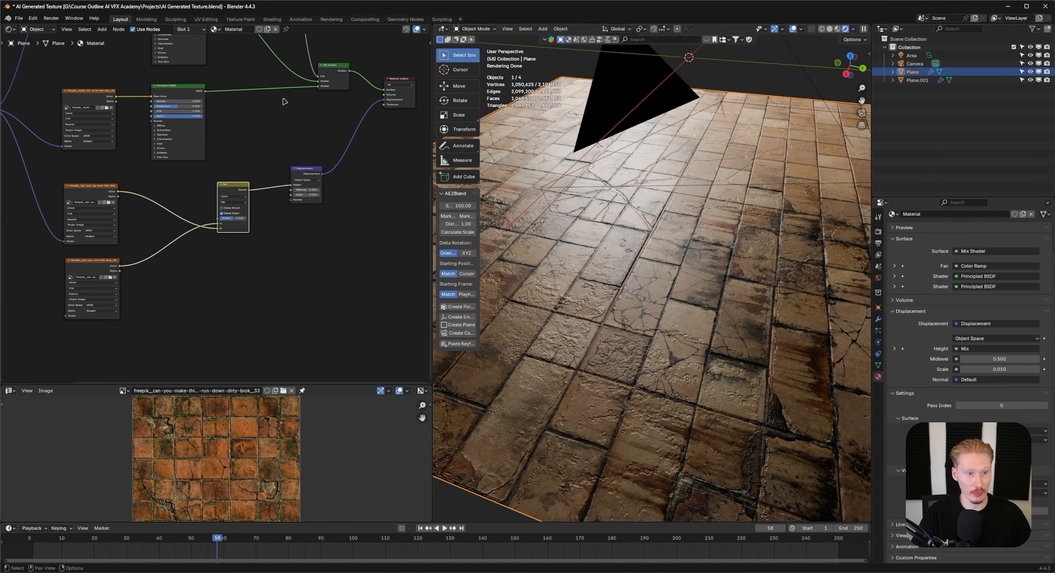
middle_drag(283, 98, 246, 255)
scroll(295, 216, down, 2)
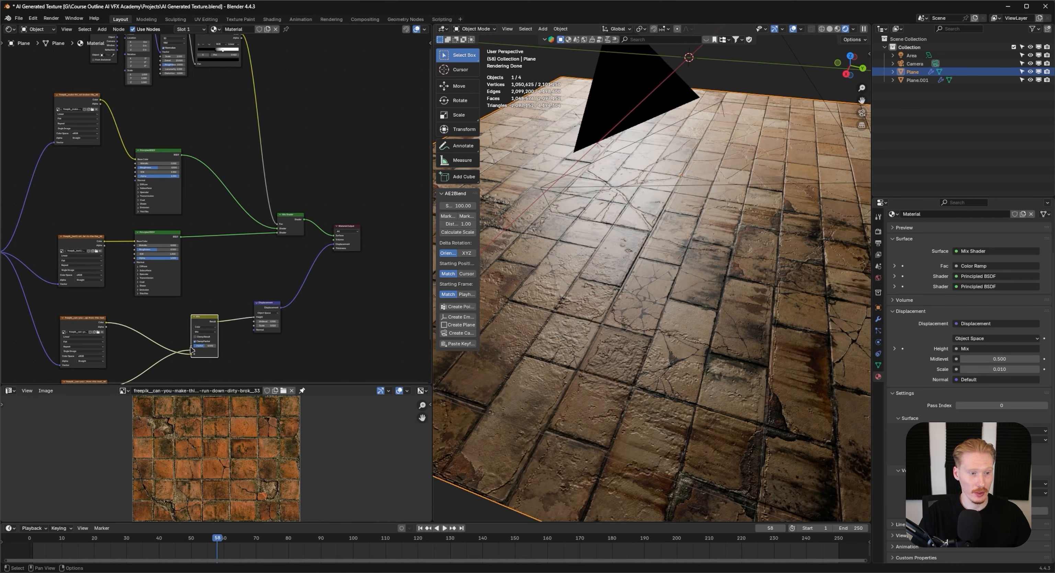
drag(190, 273, 247, 50)
drag(249, 57, 243, 61)
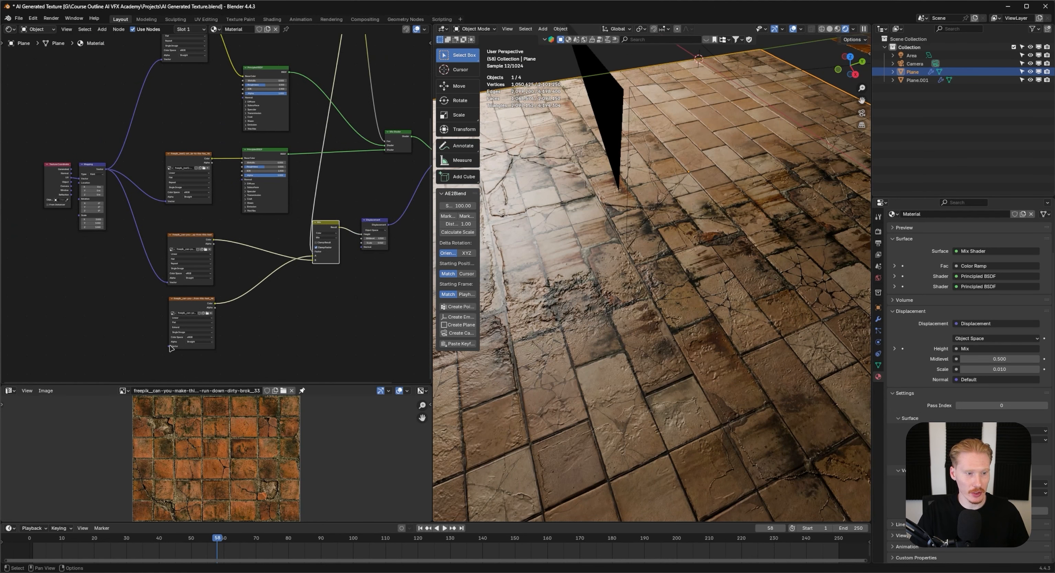
Connect the Mapping node to the aged displacement texture's vector input and inspect the displaced tiles on the plane.
drag(169, 346, 106, 169)
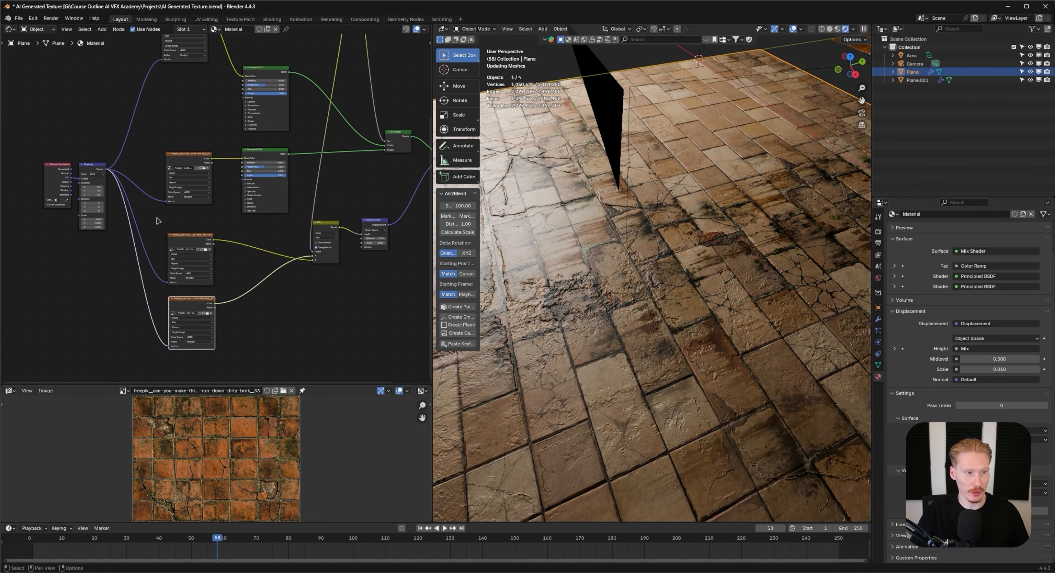
scroll(504, 295, down, 6)
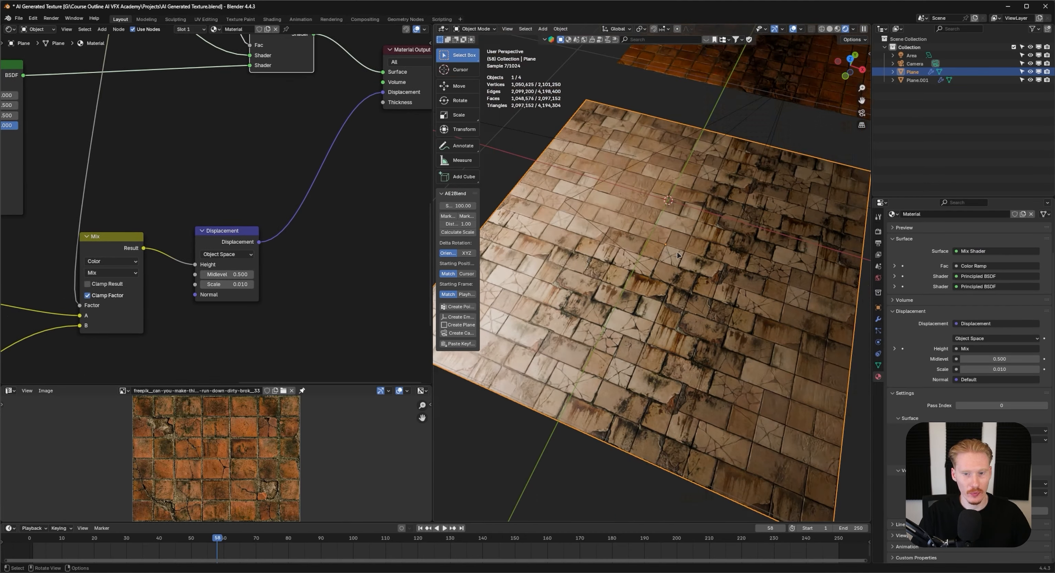
middle_drag(677, 254, 759, 257)
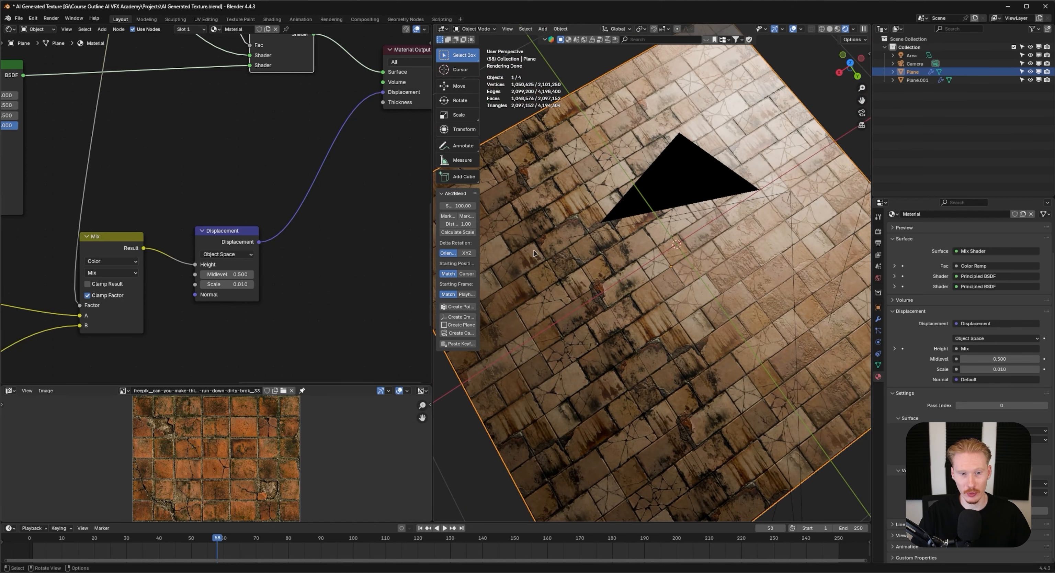
Swap the displacement Mix node's texture inputs, feeding the aged displacement texture into A and the clean one into B.
middle_drag(190, 328, 370, 240)
drag(260, 238, 260, 229)
drag(27, 189, 260, 238)
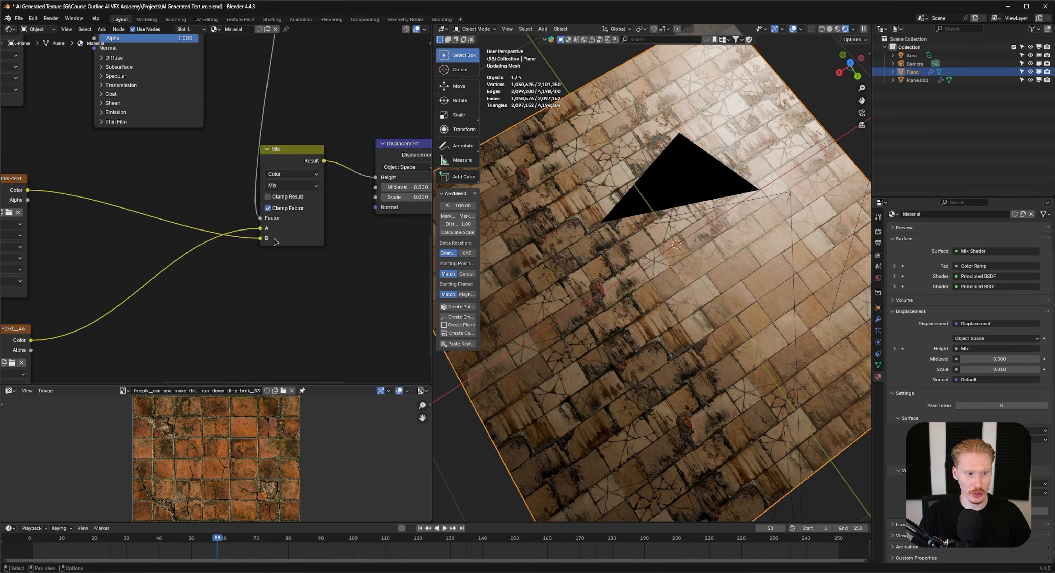
middle_drag(560, 291, 646, 260)
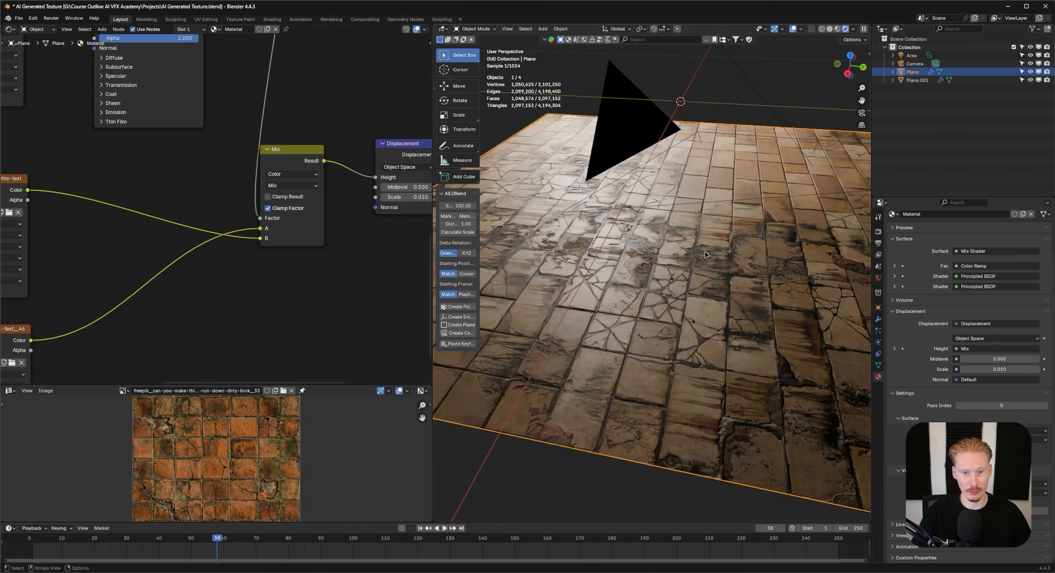
Shift the plane along the global X axis in the camera view and check the displaced tiles up close.
key(KP_0)
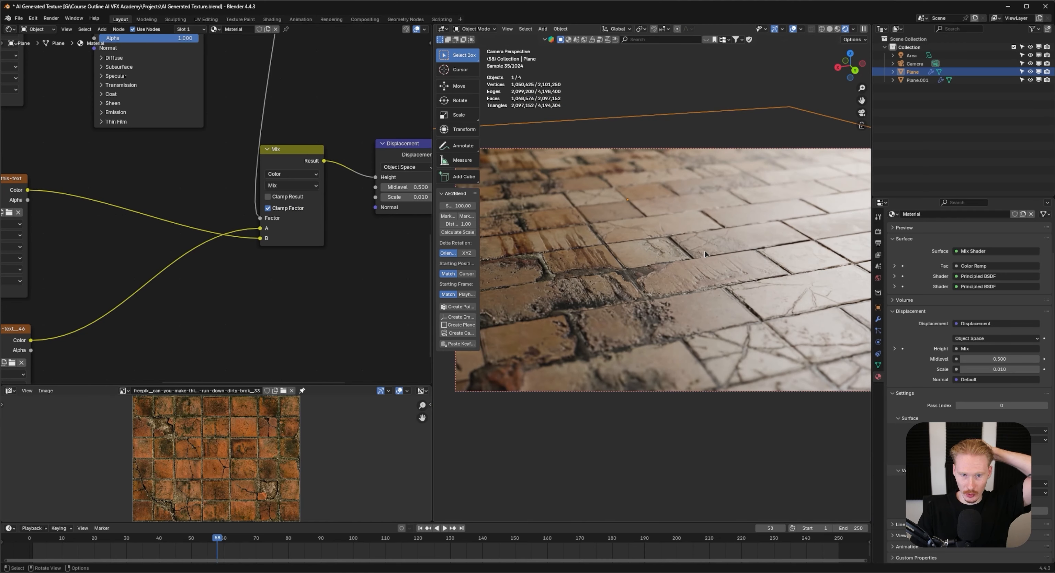
key(g)
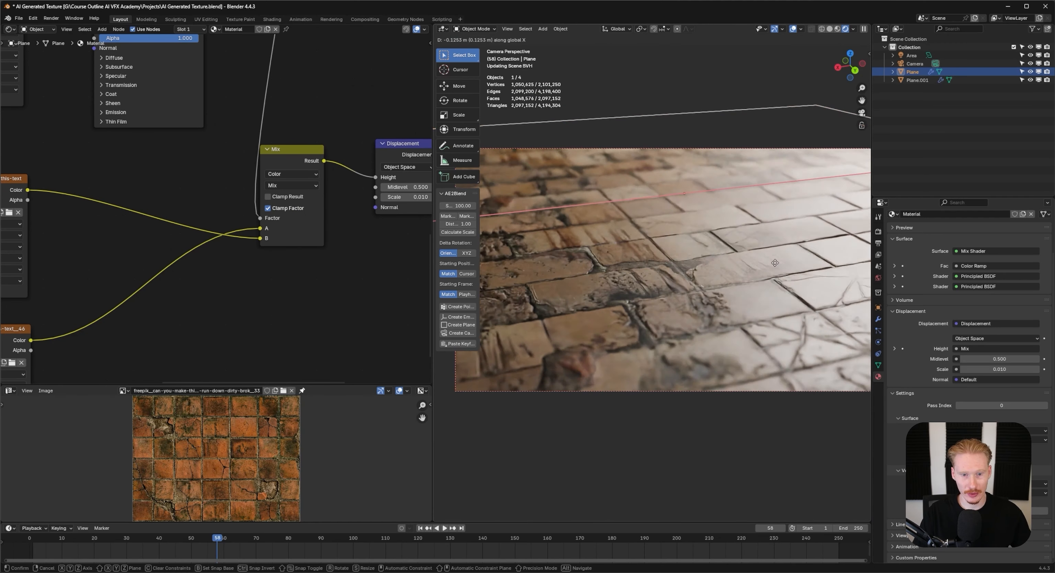
click(740, 296)
scroll(740, 296, up, 5)
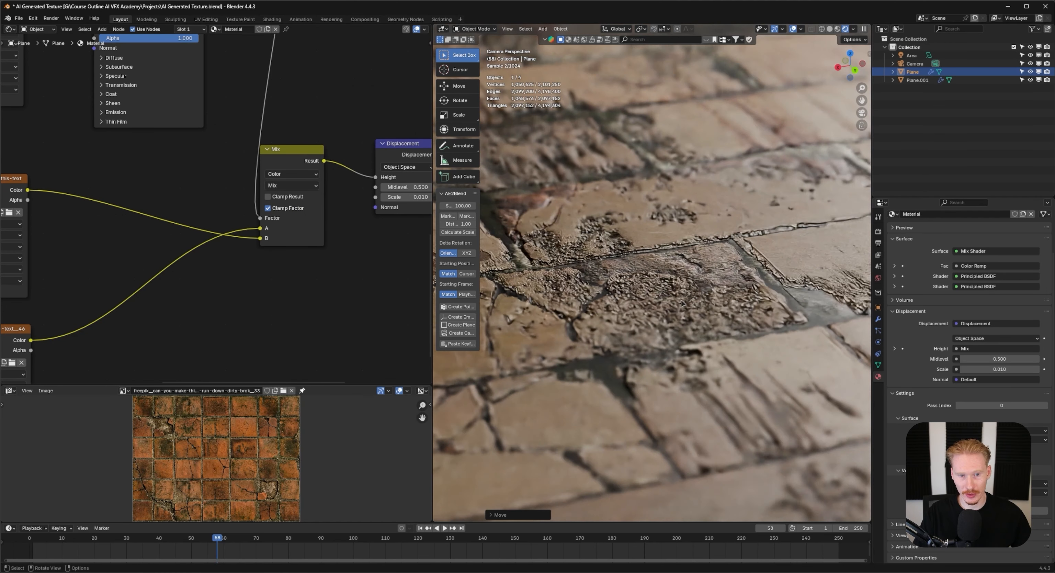
key(KP_0)
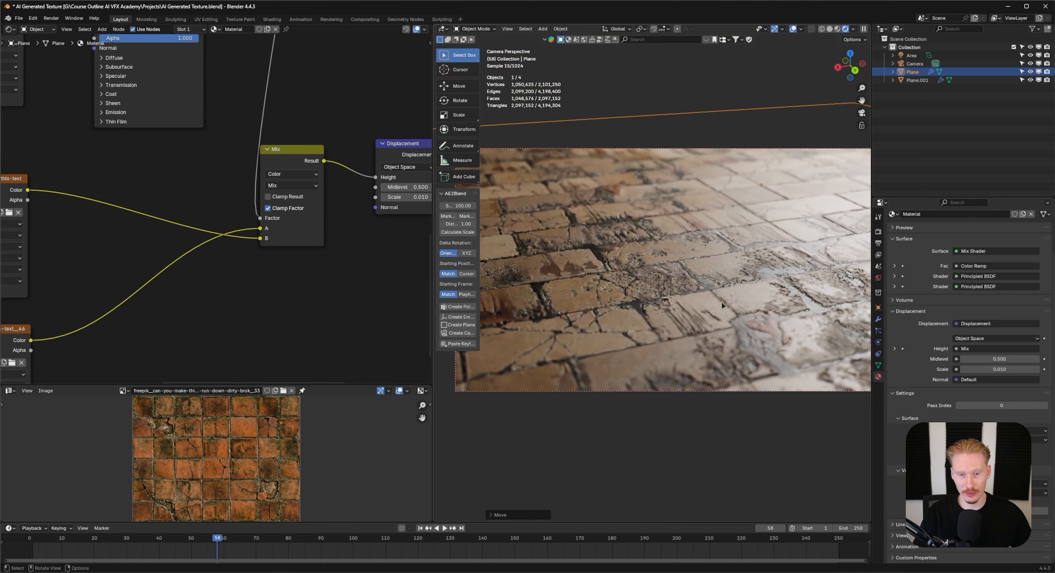
scroll(289, 294, down, 5)
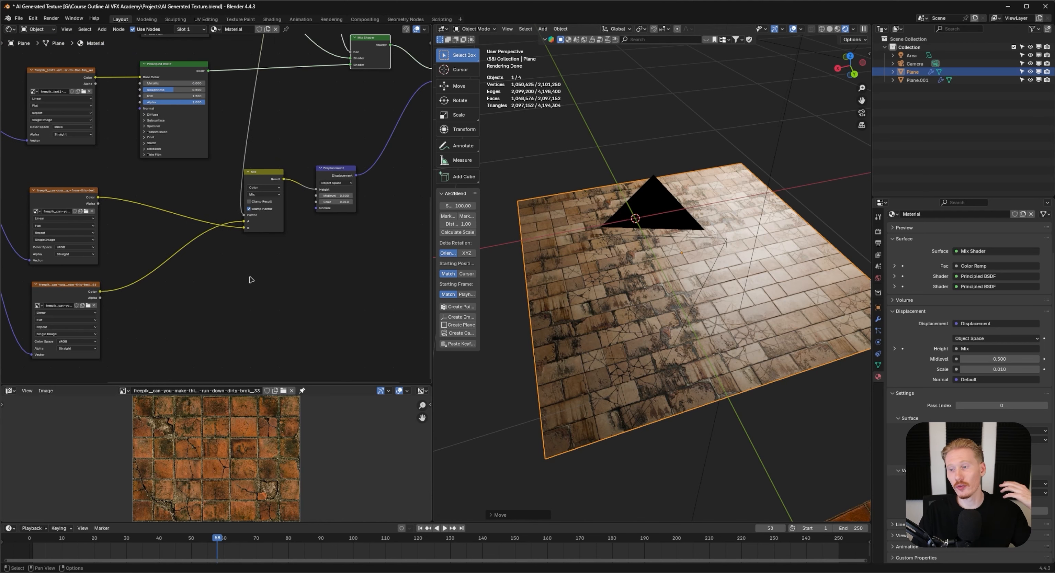
Tidy the node layout by bringing the color texture, Principled BSDF and noise mask nodes closer to the rest.
scroll(289, 306, down, 4)
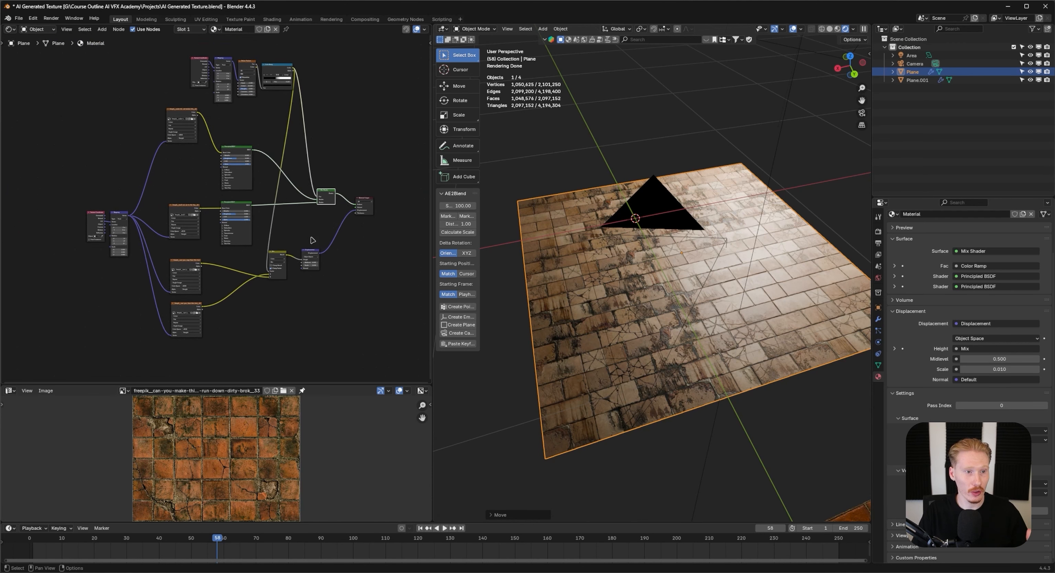
drag(196, 170, 197, 193)
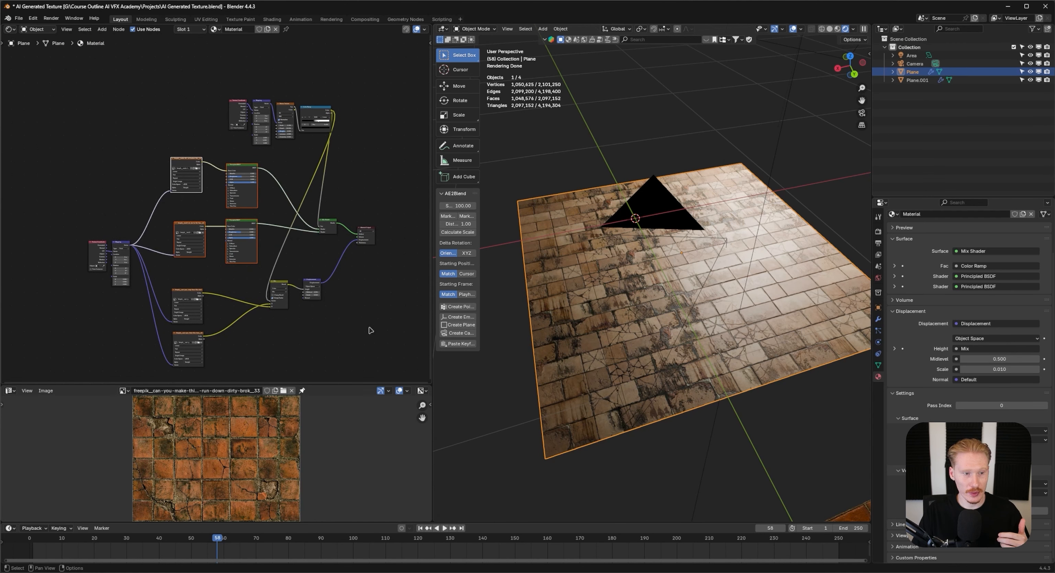
click(369, 330)
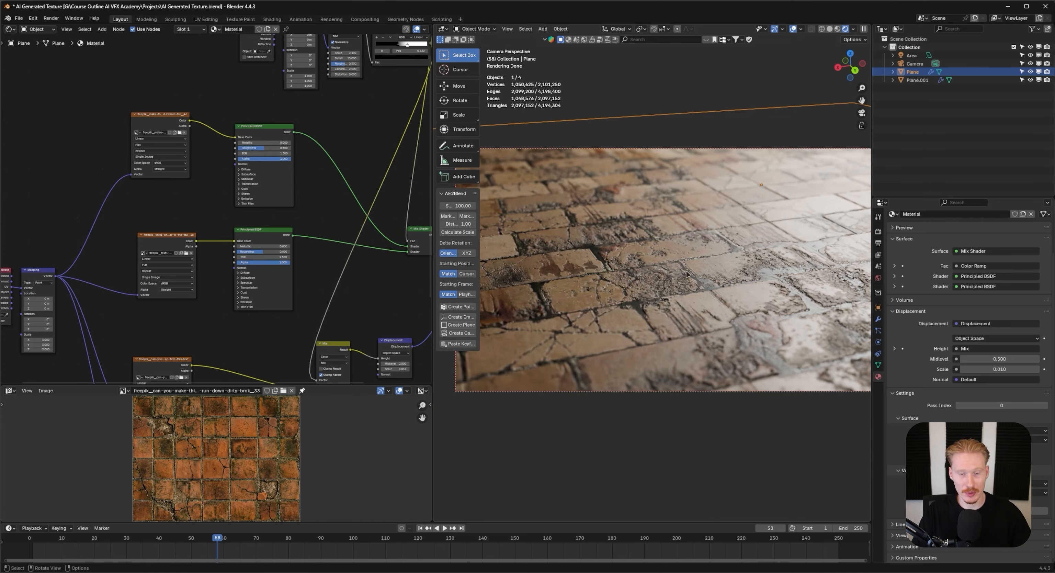
Set the Displacement node's Scale to 0.020.
scroll(260, 252, up, 5)
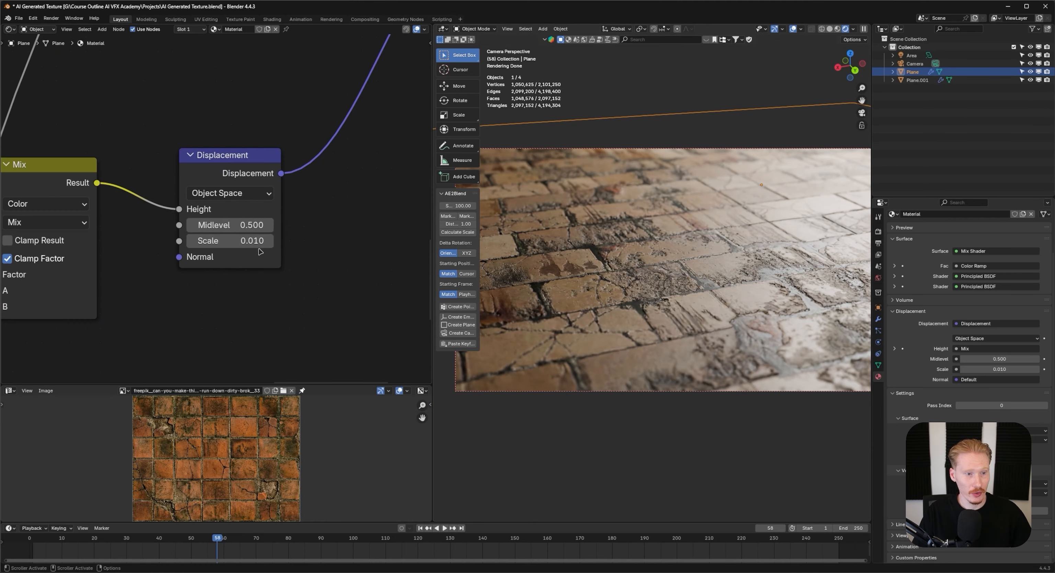
double_click(255, 241)
key(BackSpace)
text(2)
key(Return)
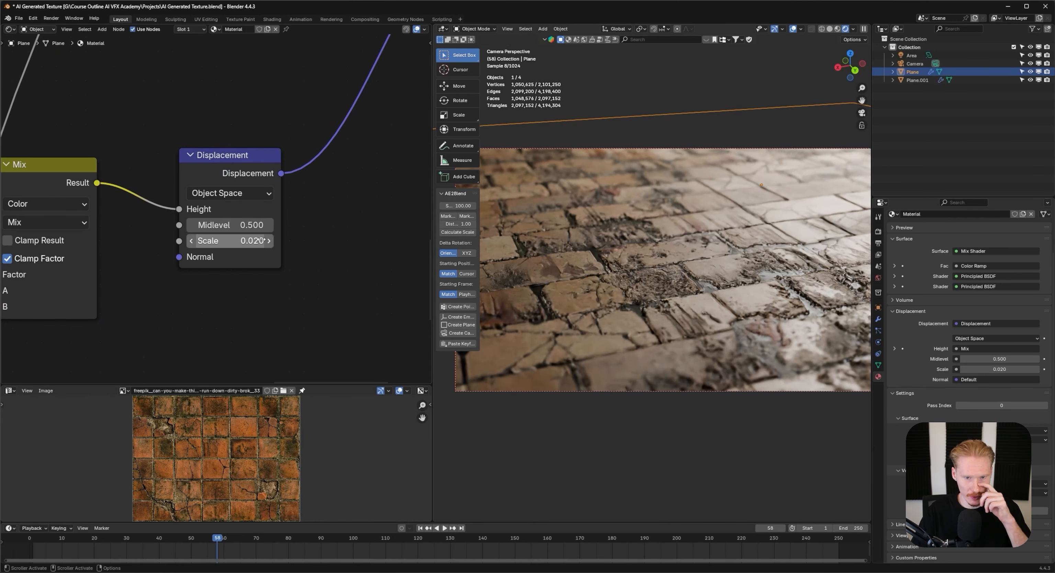
scroll(205, 215, down, 5)
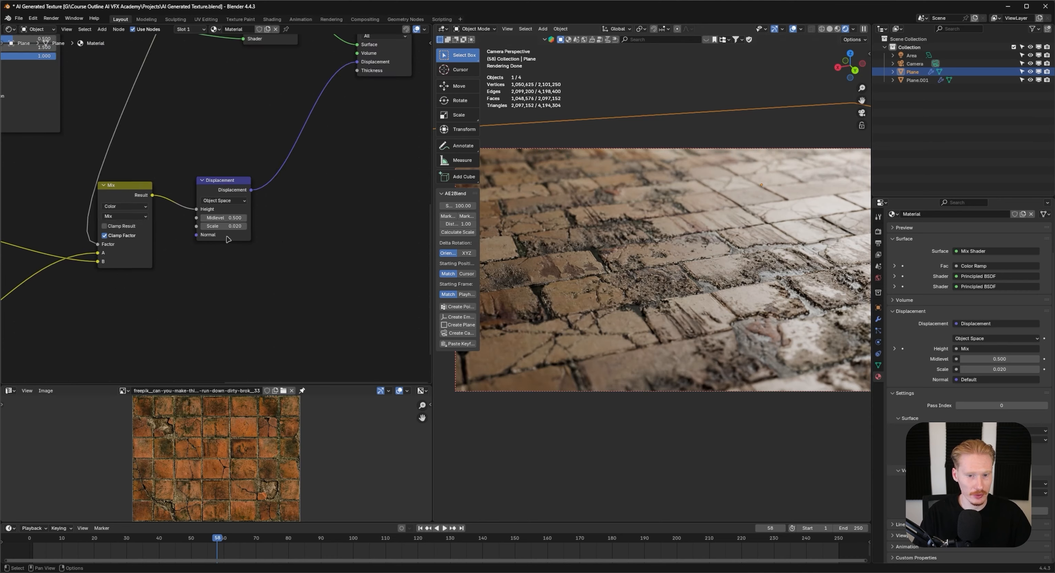
Add a Bump node above the clean displacement texture, with that texture's Color output feeding its Height input.
scroll(205, 215, down, 4)
middle_drag(205, 215, 204, 35)
scroll(229, 262, up, 6)
scroll(184, 406, down, 1)
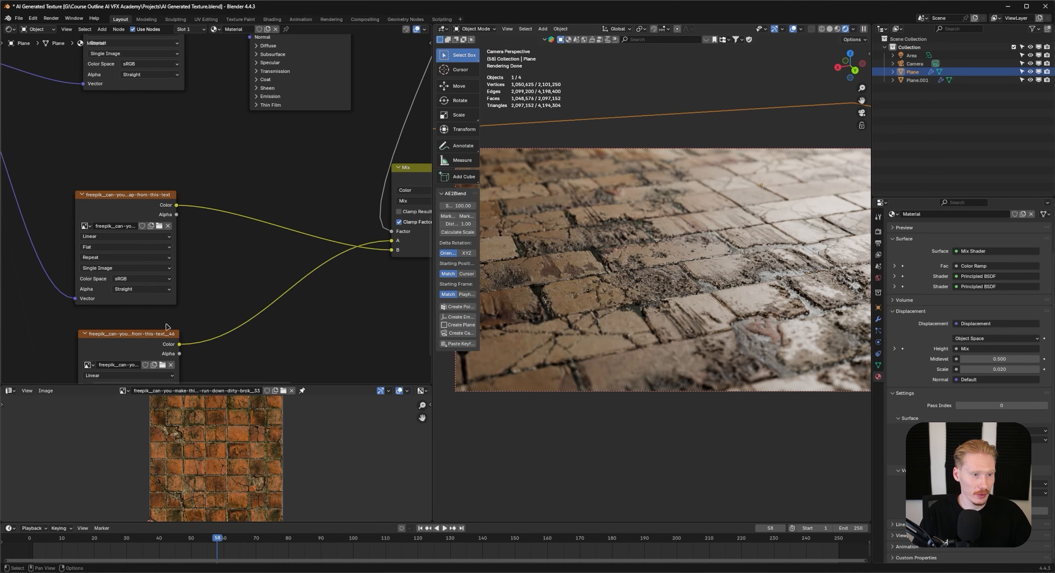
middle_drag(234, 263, 268, 234)
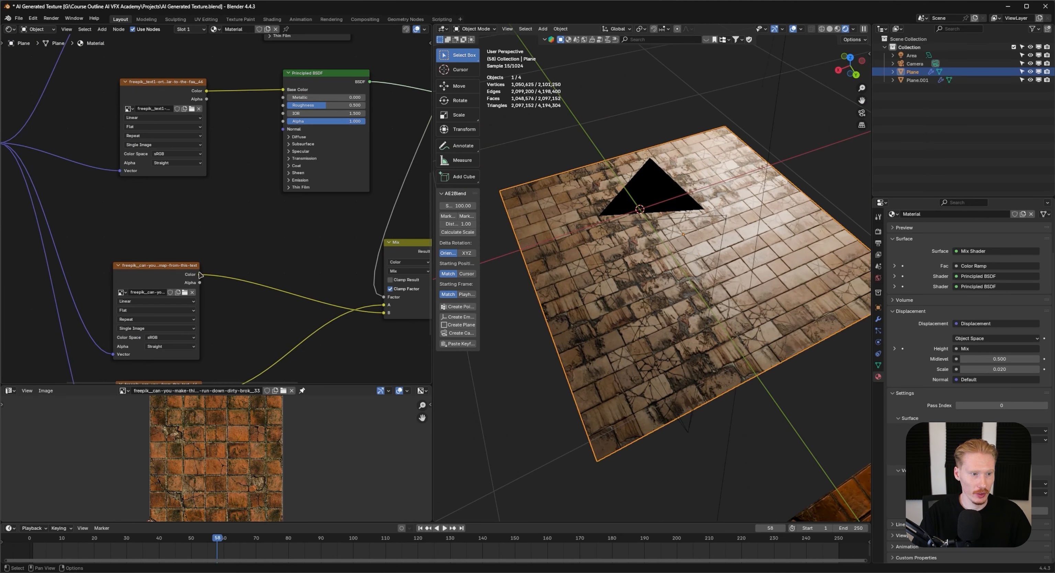
drag(200, 274, 241, 181)
text(bump)
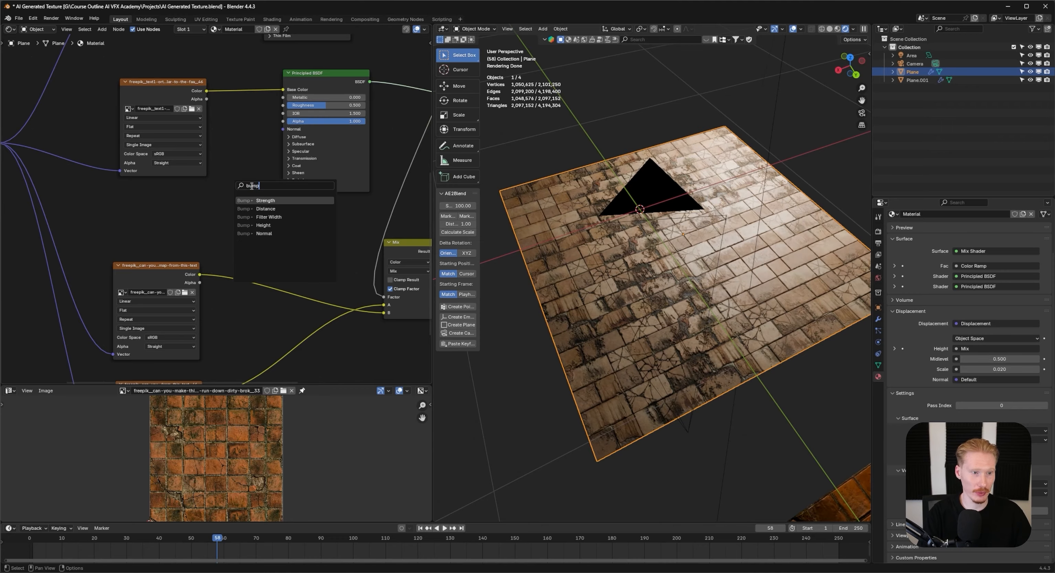
key(Down)
key(Down)
key(Down)
key(Return)
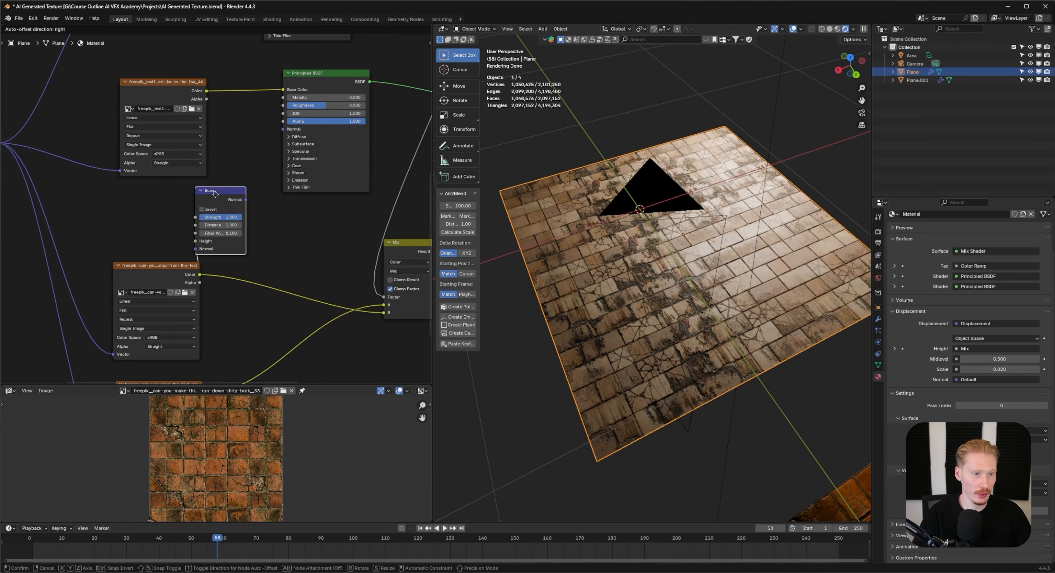
click(228, 197)
Connect the Bump node to the clean Principled BSDF's Normal input and set its Strength to 0.1.
drag(257, 198, 283, 129)
click(233, 216)
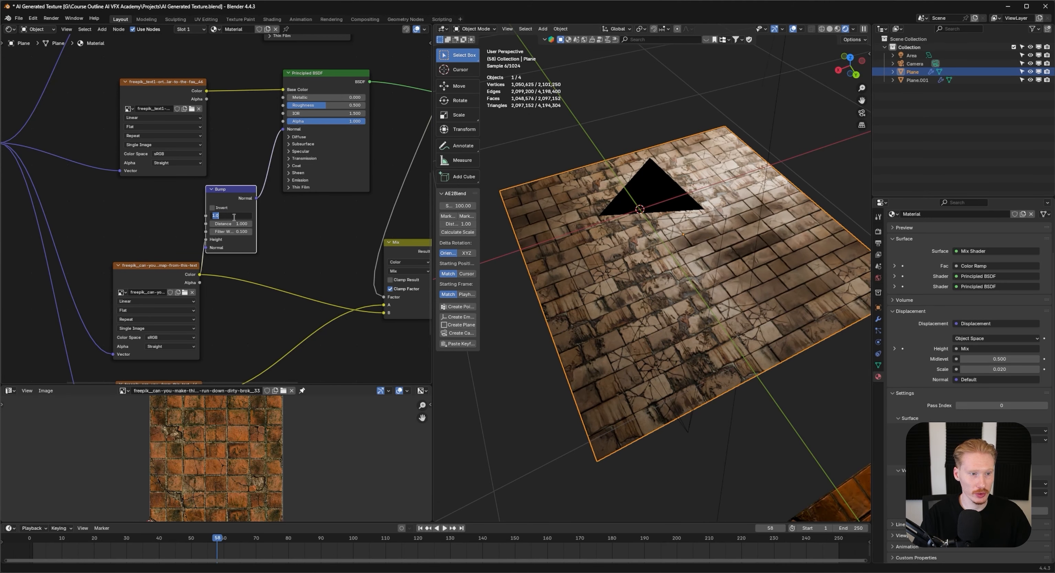
text(.1)
key(Return)
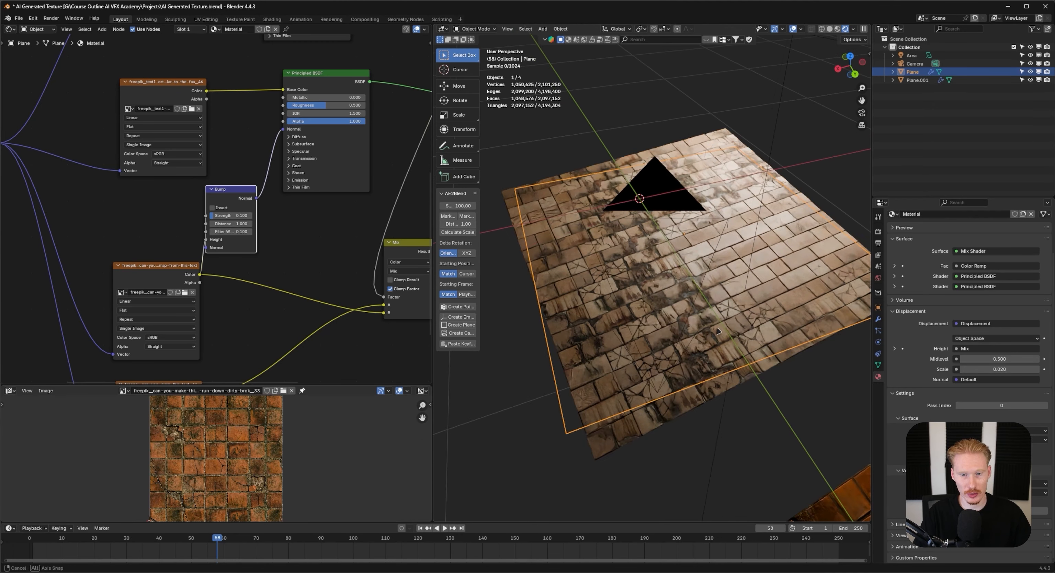
key(KP_0)
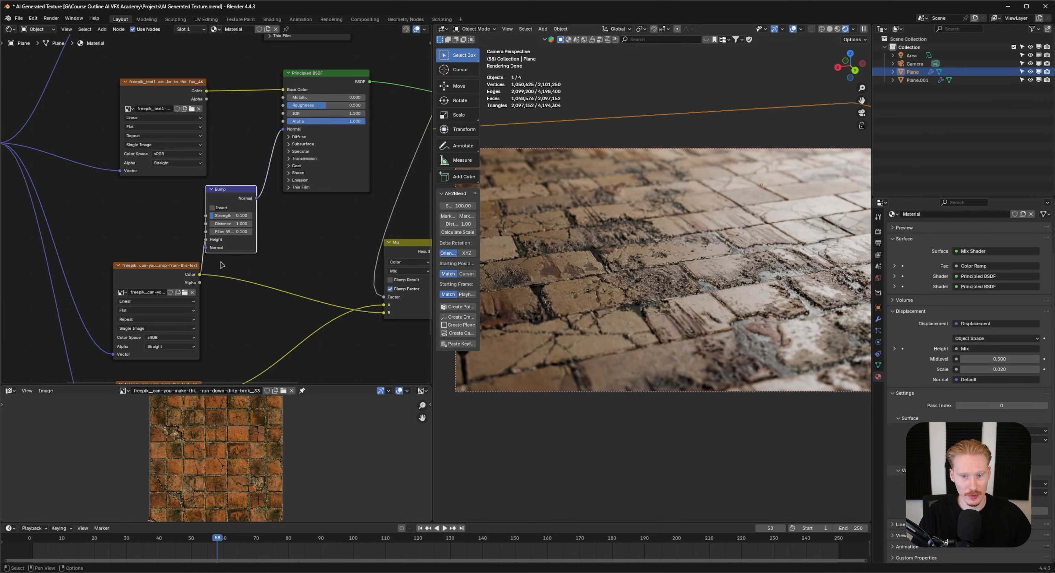
Duplicate the Bump node beside the aged Principled BSDF and connect the copy to that shader's Normal input.
middle_drag(272, 291, 263, 229)
middle_drag(224, 172, 222, 291)
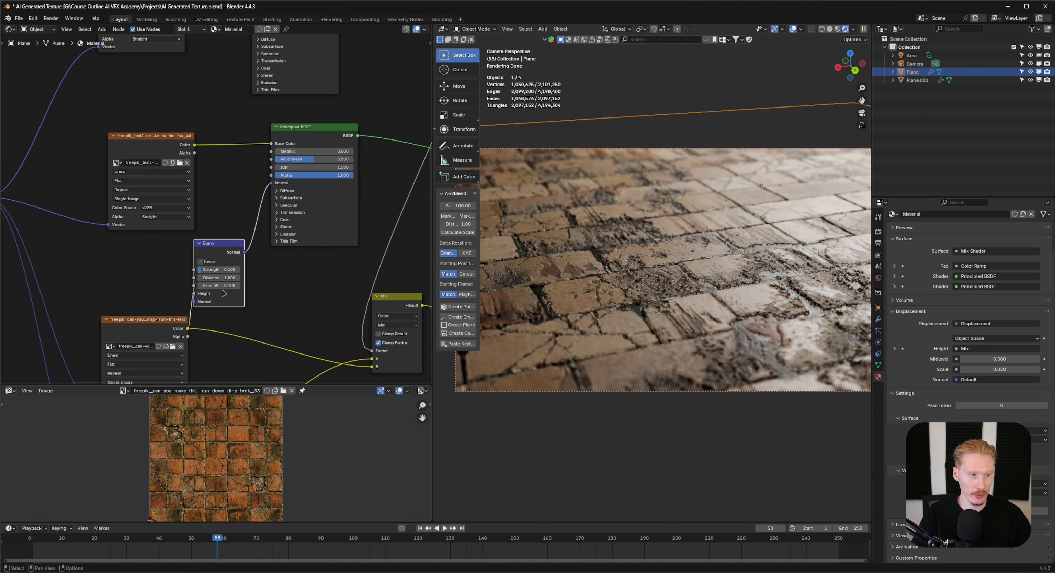
key(ctrl+c)
middle_drag(229, 146, 229, 304)
scroll(216, 224, up, 1)
key(ctrl+v)
drag(203, 193, 256, 180)
Connect the aged displacement texture's Color output to the duplicated Bump node's Height input.
scroll(199, 262, down, 4)
middle_drag(198, 262, 257, 39)
drag(257, 38, 253, 279)
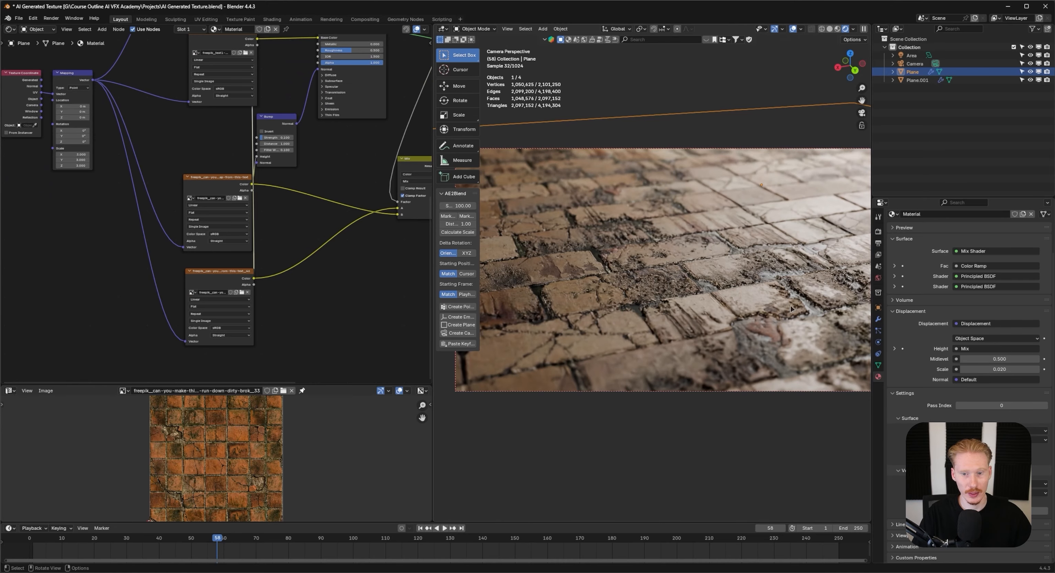
scroll(791, 309, up, 5)
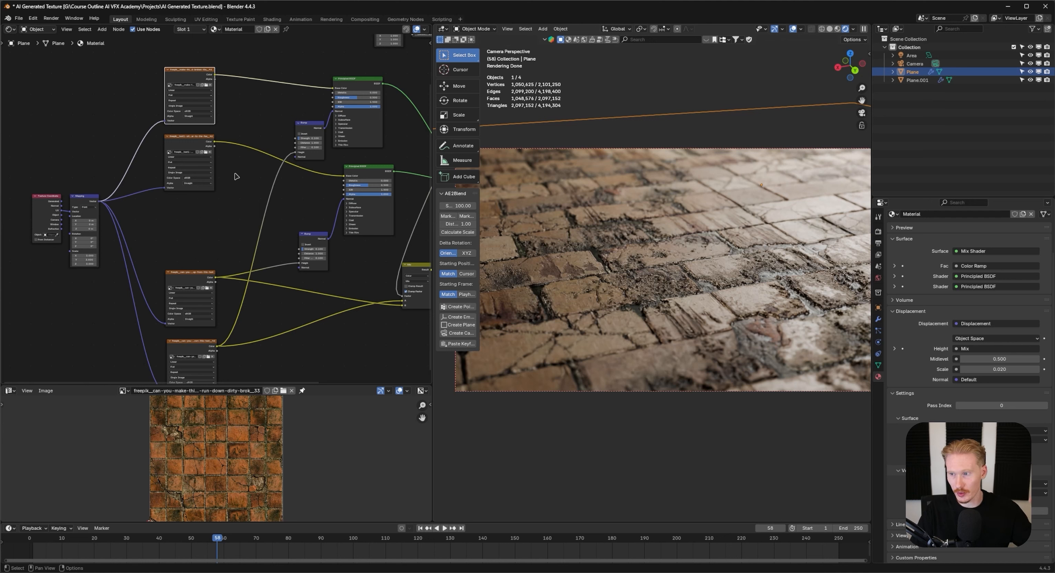
middle_drag(397, 100, 267, 219)
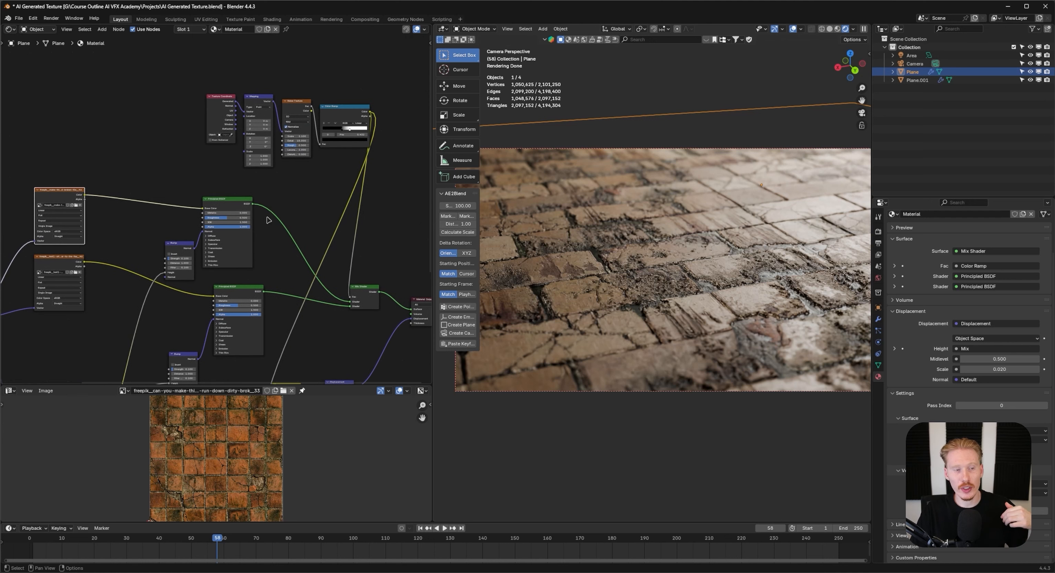
middle_drag(275, 161, 336, 108)
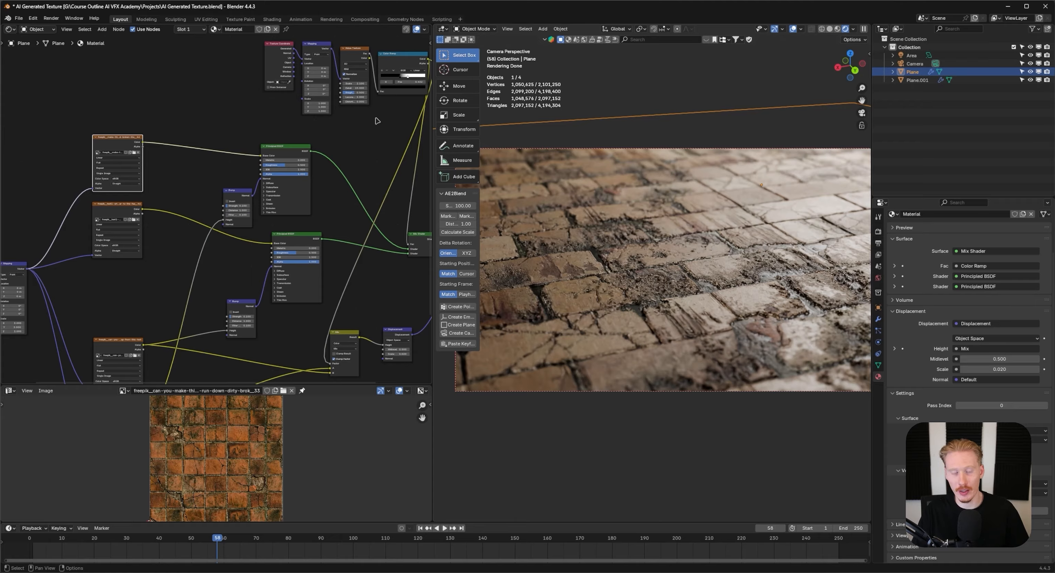
scroll(276, 250, down, 5)
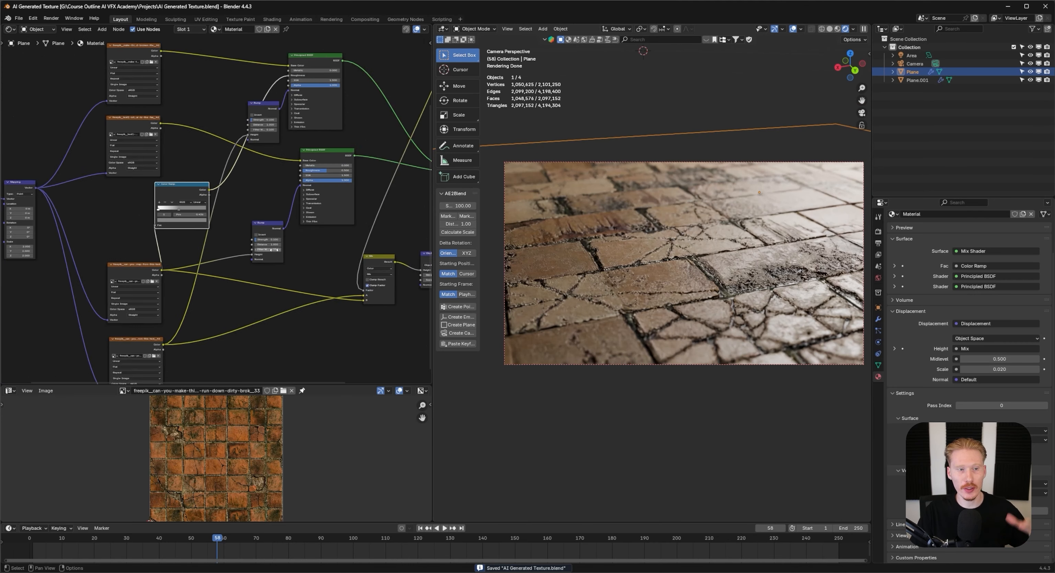
middle_drag(714, 259, 772, 273)
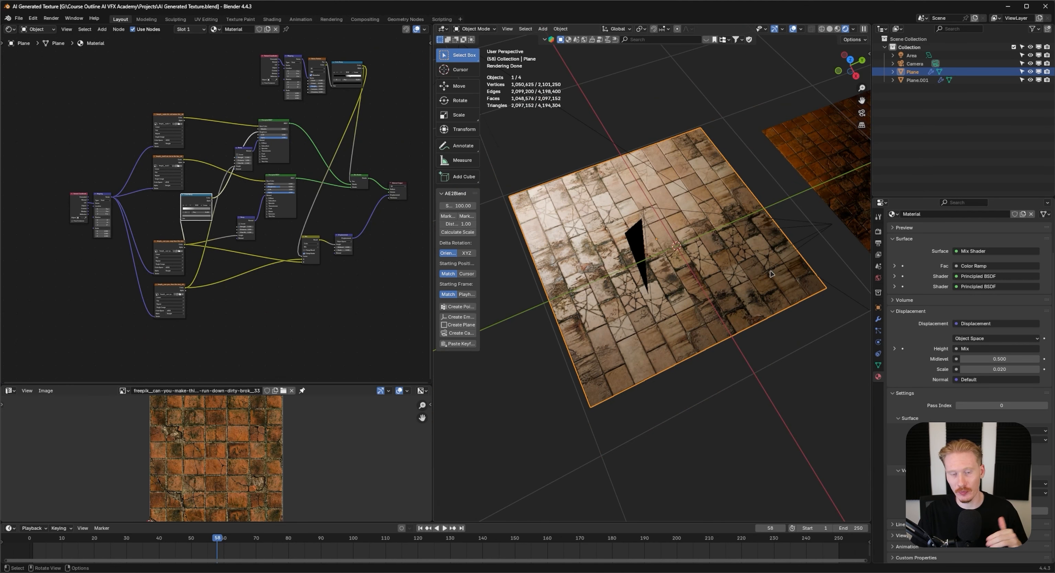
Switch to the Urban Texture Generation space in Freepik and look over its texture and projection map groups.
key(alt+Tab)
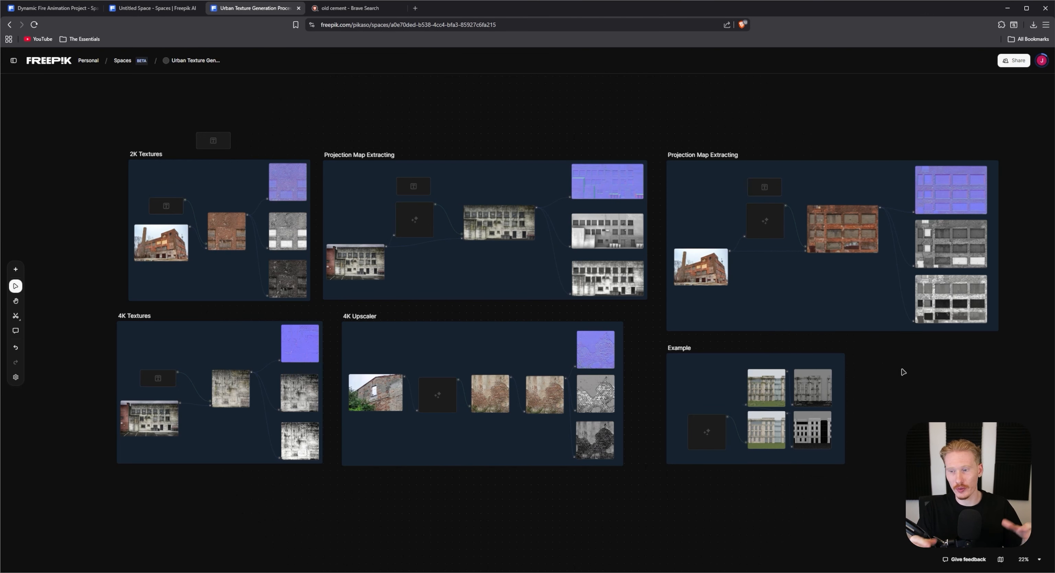
middle_drag(903, 371, 890, 395)
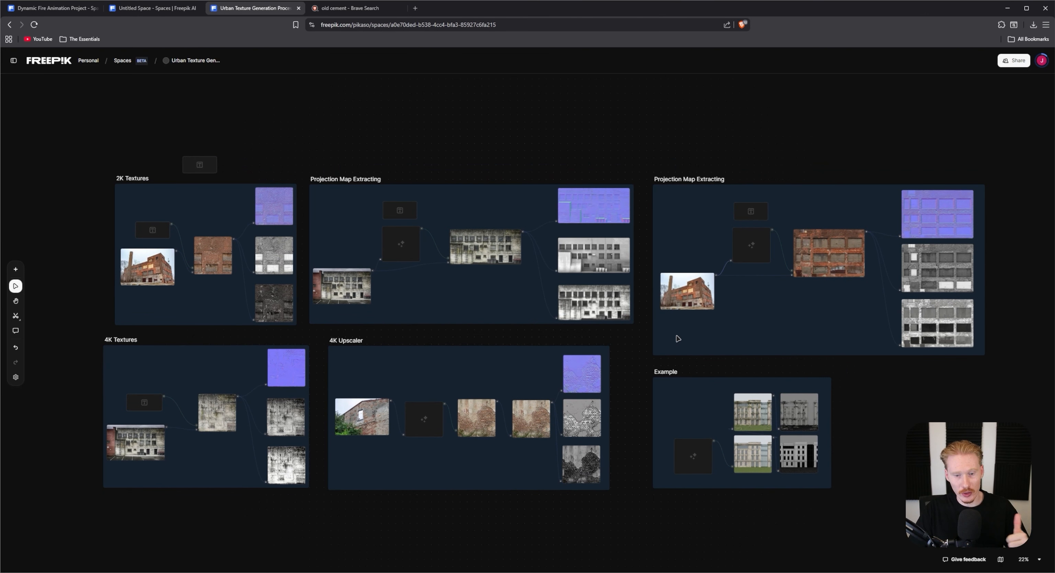